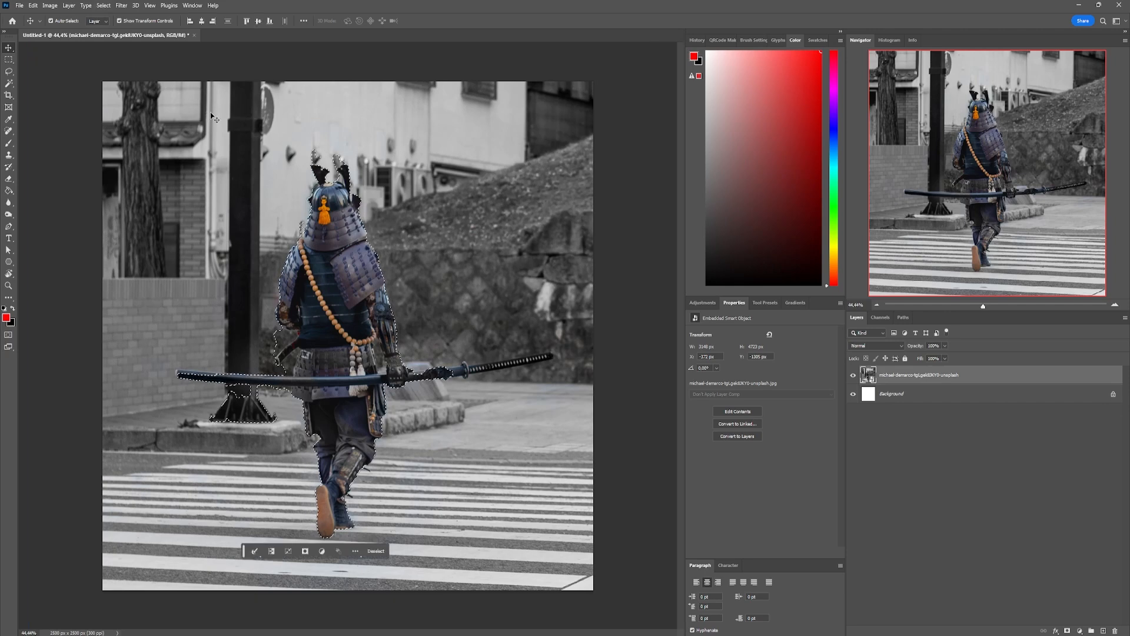
Subtract the pole base and kerb patches from the samurai selection with the Quick Selection tool at brush size 25
left_click(9, 83)
right_click(9, 83)
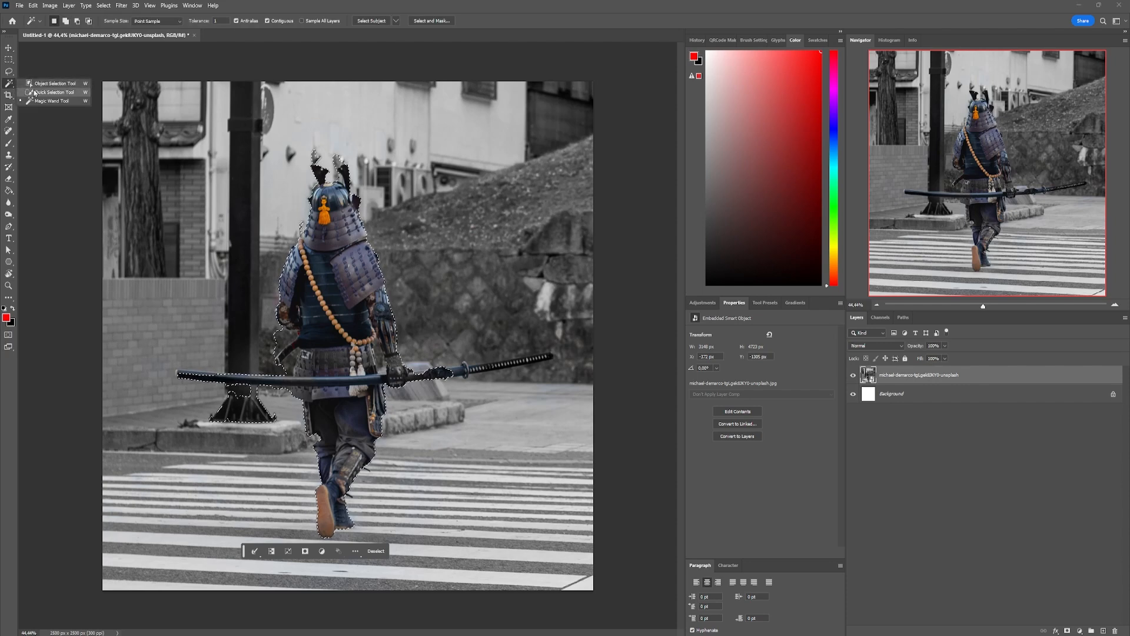
left_click(35, 93)
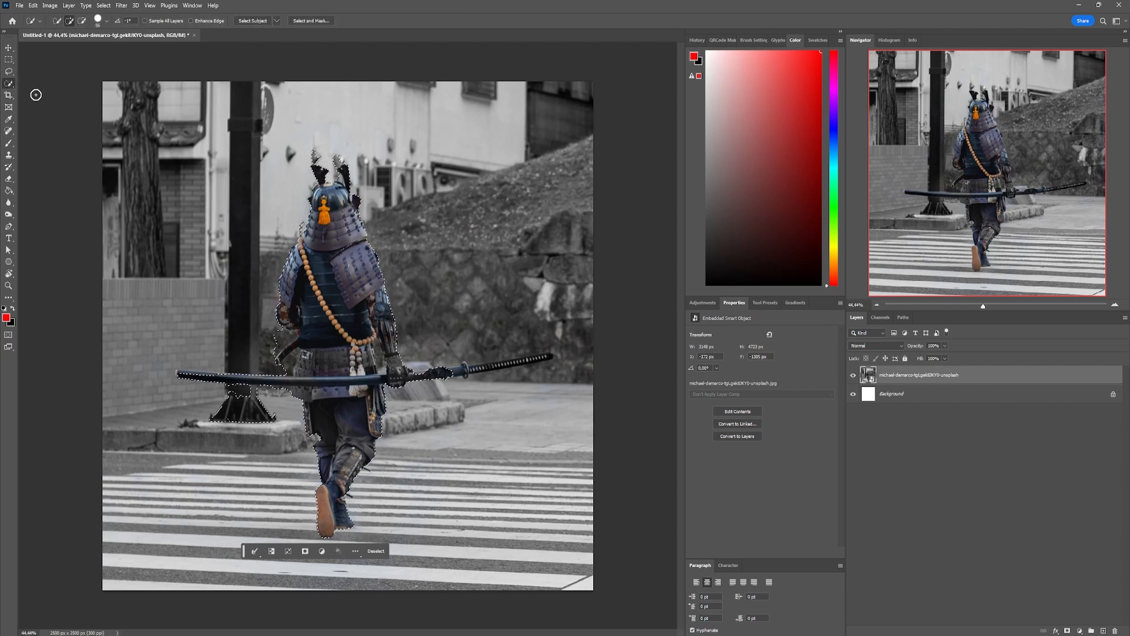
left_click(98, 20)
key("Down")
key("Down")
key("Down")
key("Down")
key("Down")
key("Down")
key("Down")
key("Down")
key("Down")
key("Down")
key("Down")
key("Down")
key("Down")
key("Down")
key("Down")
key("Down")
key("Down")
key("Down")
key("Down")
key("Down")
key("Return")
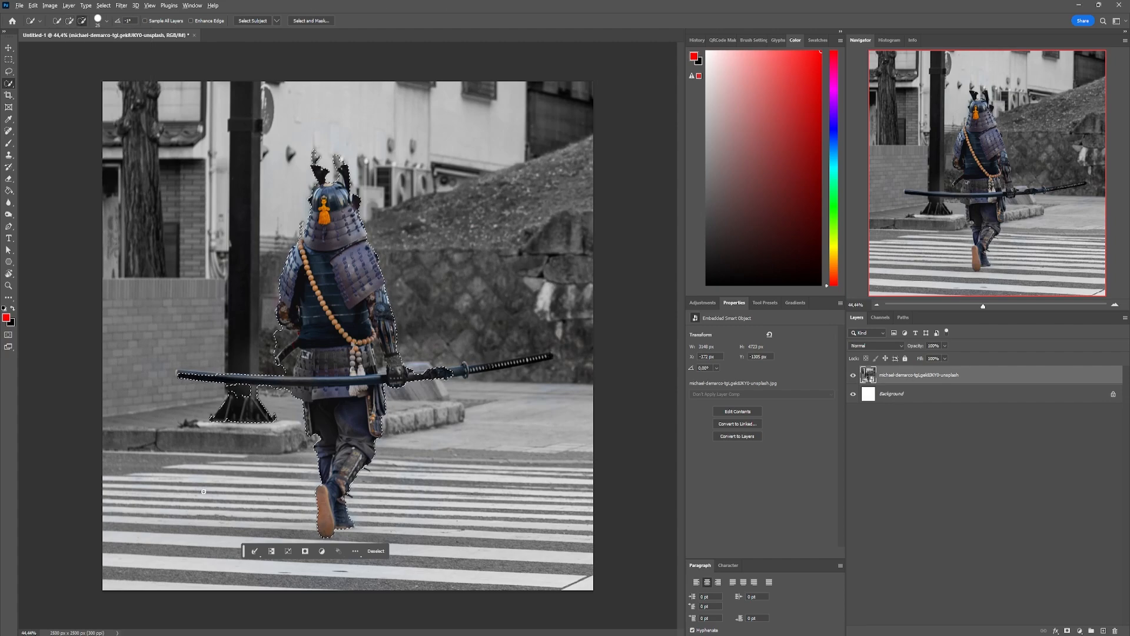
scroll(203, 393, "up", 5)
scroll(348, 379, "down", 3)
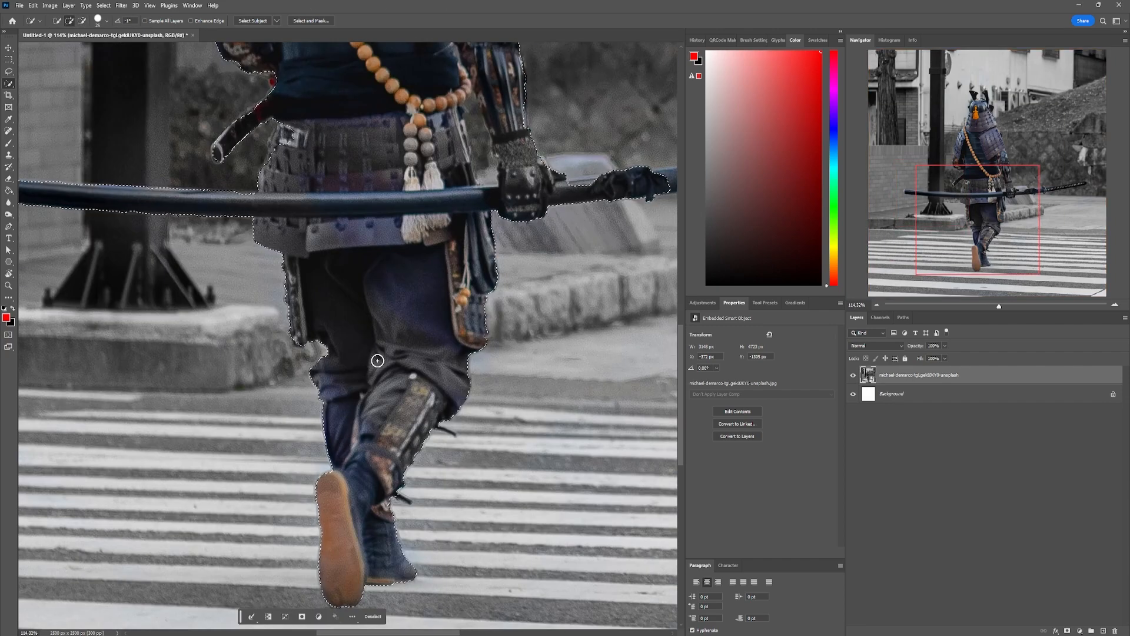
Refine the selection edges around the sword hand, the scabbard end at the waist and the helmet horns
scroll(302, 303, "up", 3)
scroll(434, 303, "down", 3)
scroll(394, 318, "left", 4)
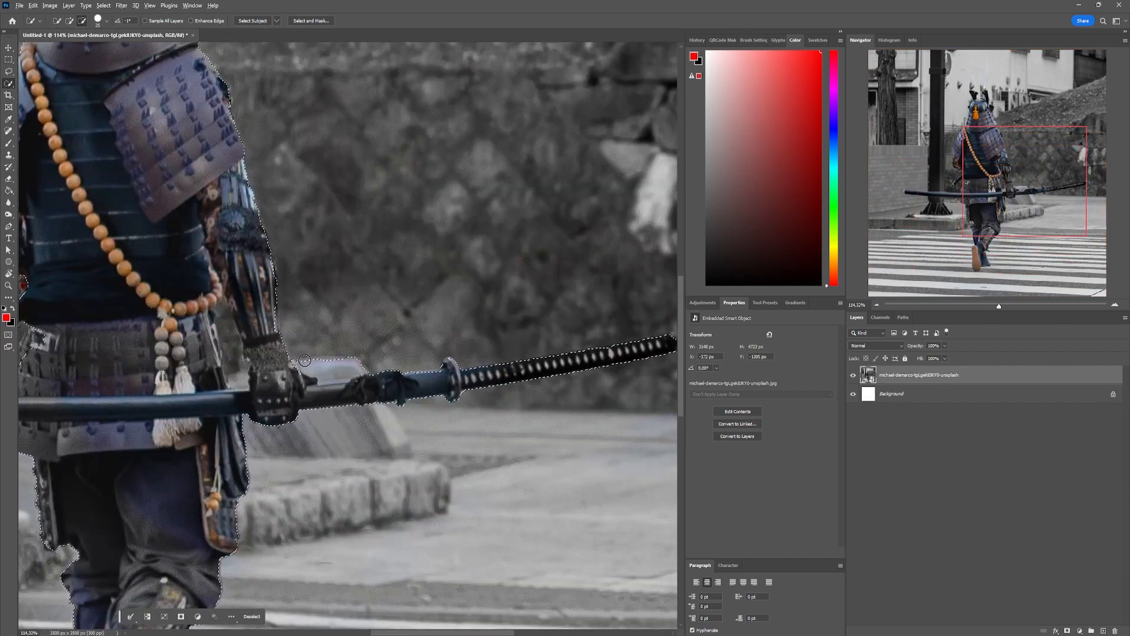
scroll(184, 404, "left", 5)
scroll(553, 439, "up", 2)
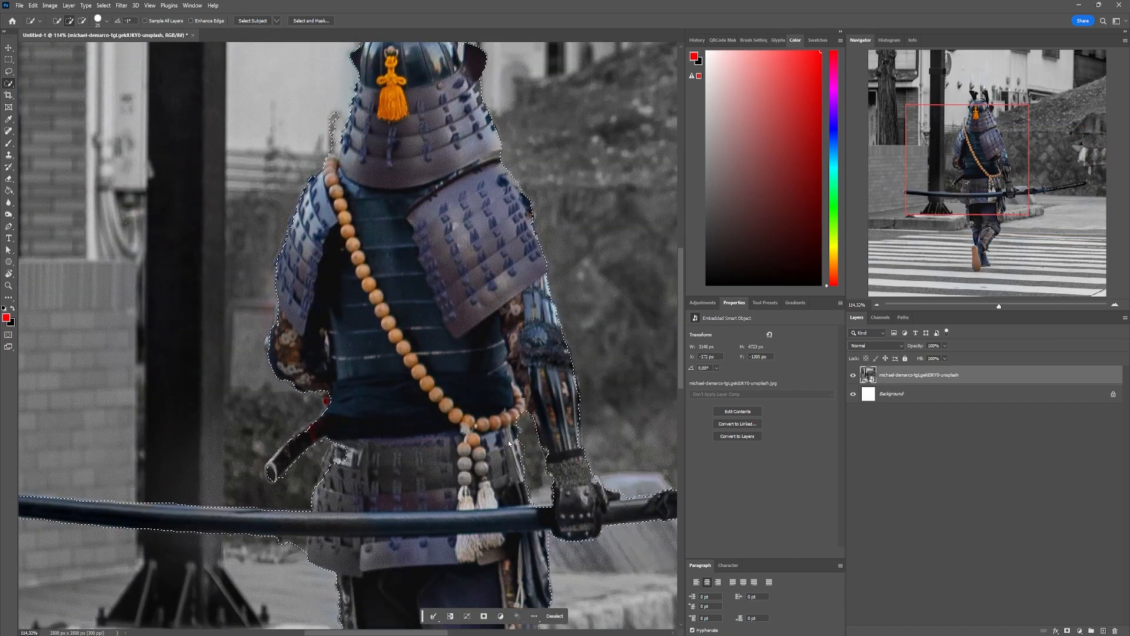
scroll(519, 435, "up", 3)
scroll(447, 94, "up", 1)
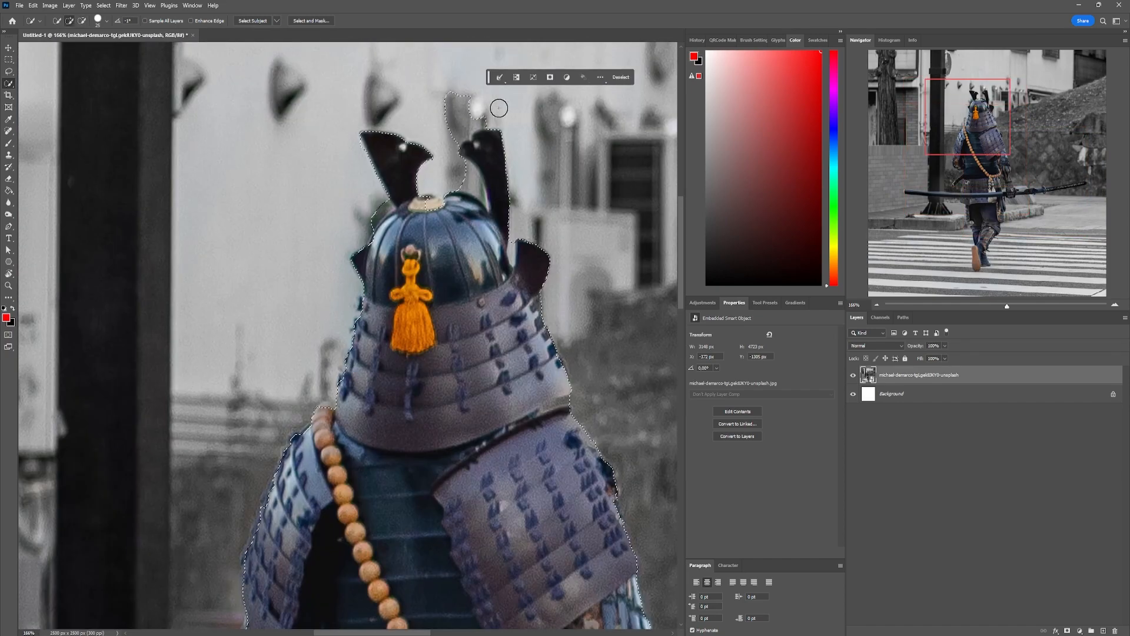
Add a layer mask to the samurai photo layer from the refined selection
key("ctrl+0")
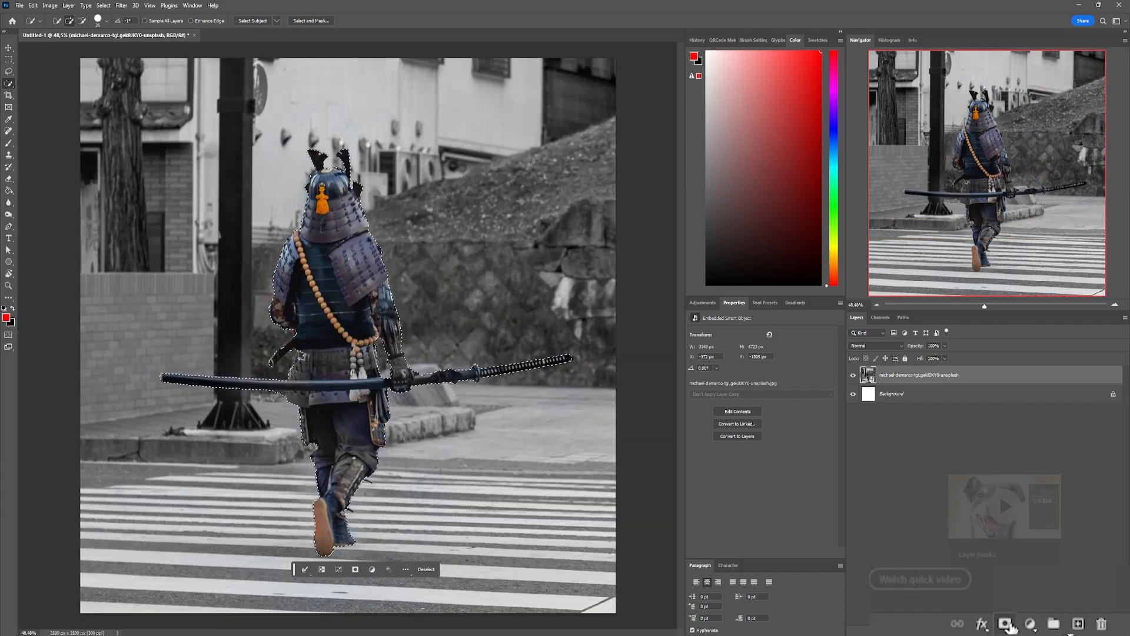
left_click(1005, 623)
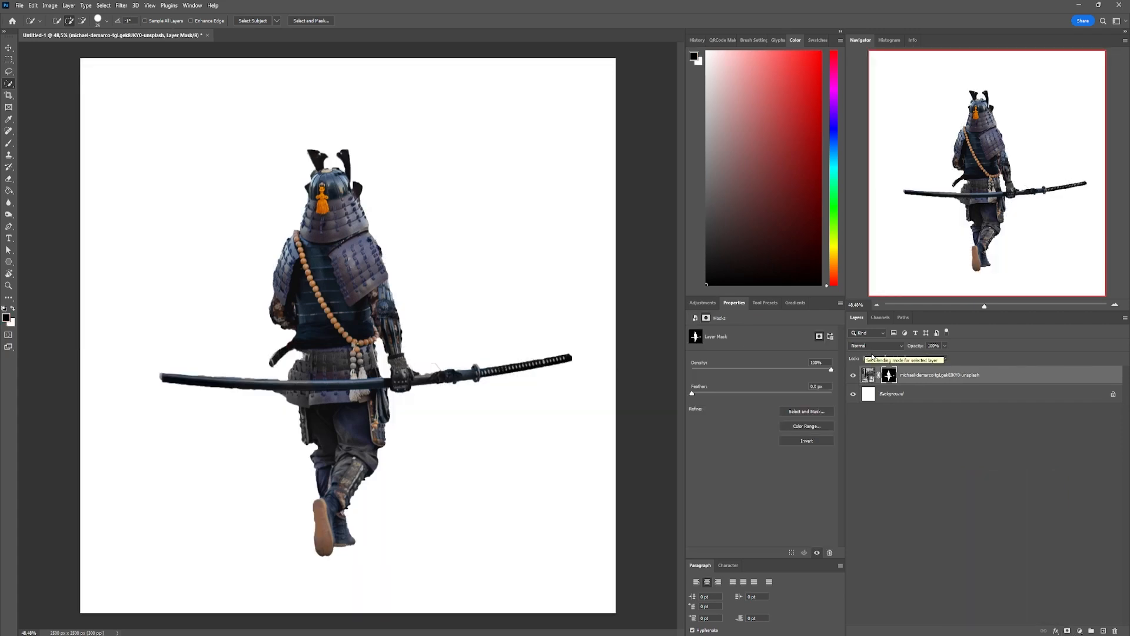
Paint on the layer mask with a small hard brush to clean up the edges around the gloved hand and helmet
key("b")
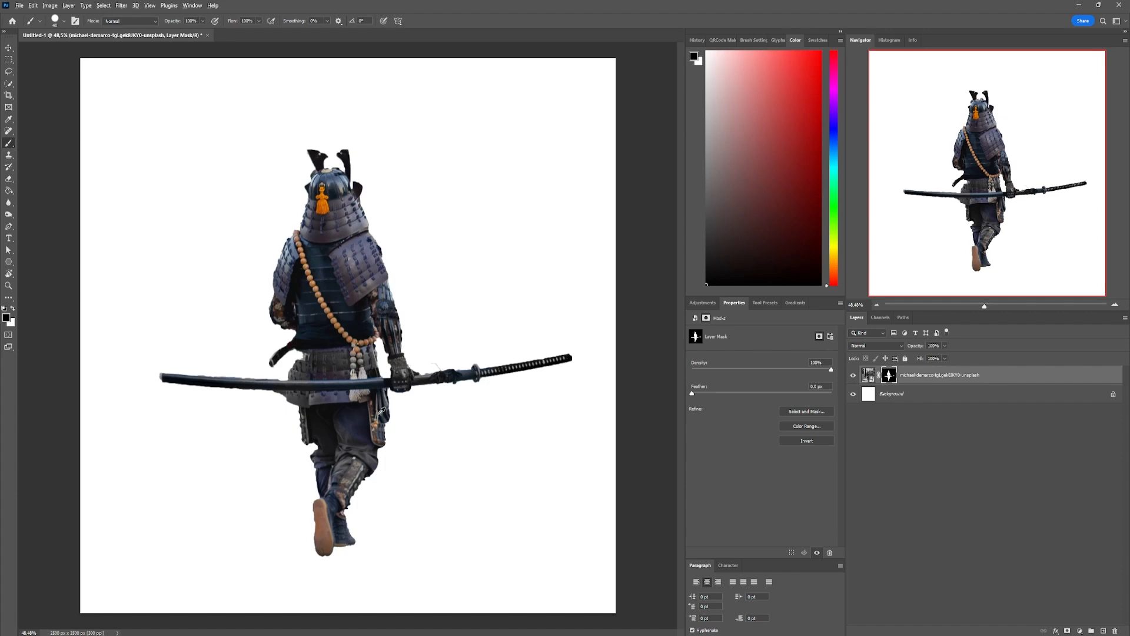
scroll(382, 410, "up", 6)
key("bracketleft")
key("bracketleft")
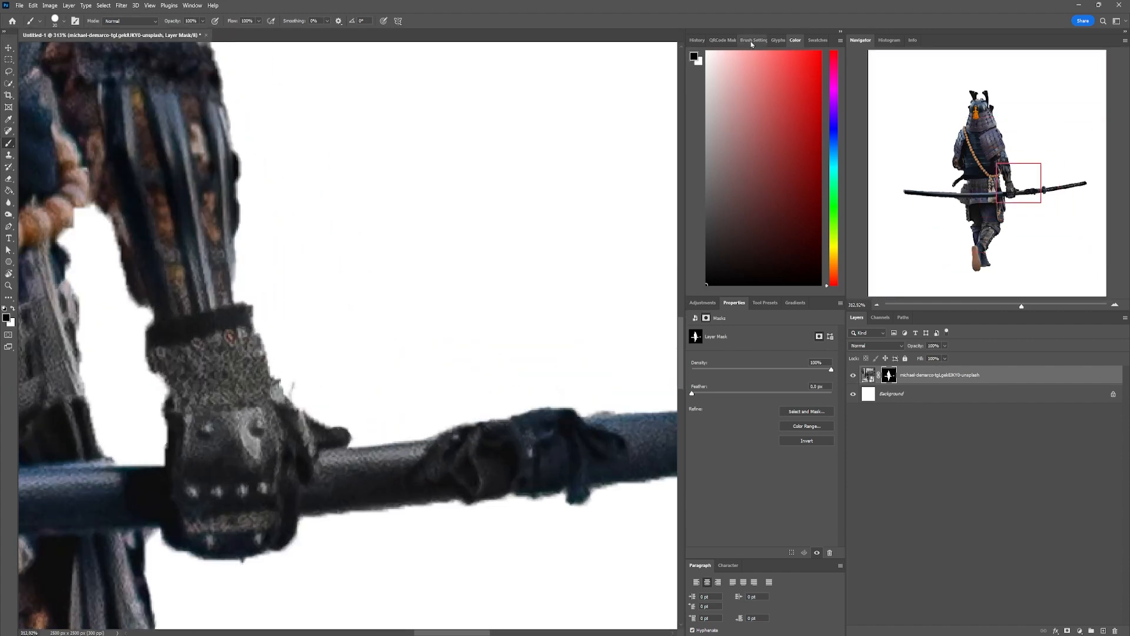
left_click(751, 44)
key("bracketright")
scroll(235, 329, "up", 3)
key("x")
scroll(347, 108, "up", 4)
scroll(347, 107, "up", 8)
key("bracketleft")
key("bracketleft")
key("bracketleft")
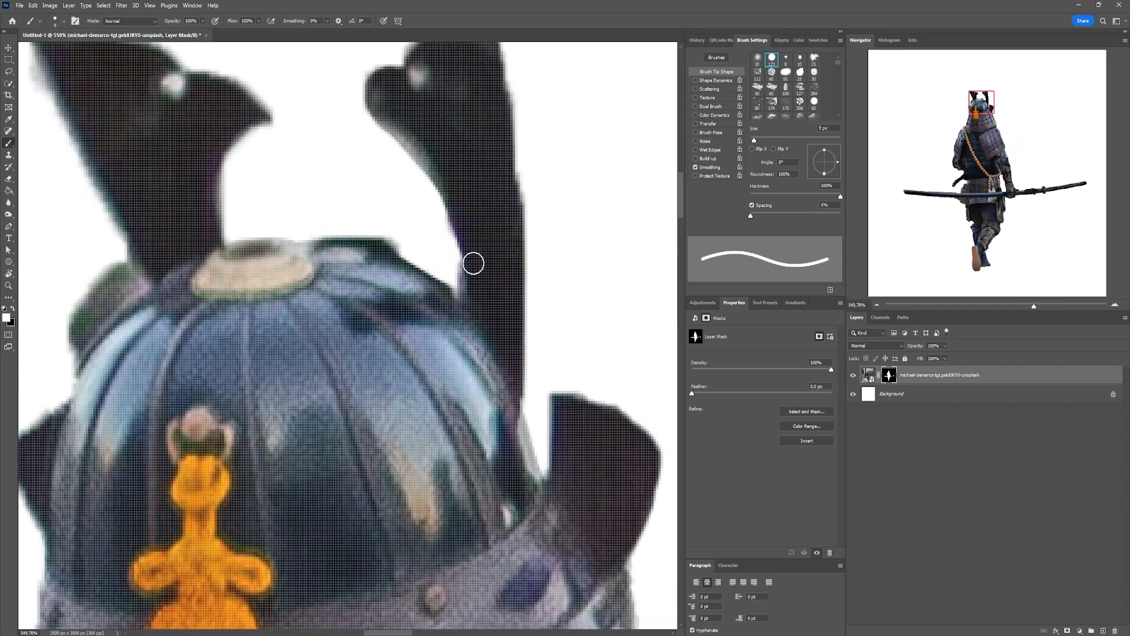
Touch up the layer mask around the helmet horns, the upper necklace beads and the scabbard end
scroll(515, 472, "up", 3)
scroll(242, 187, "up", 3)
scroll(310, 212, "down", 5)
scroll(347, 110, "down", 3)
key("x")
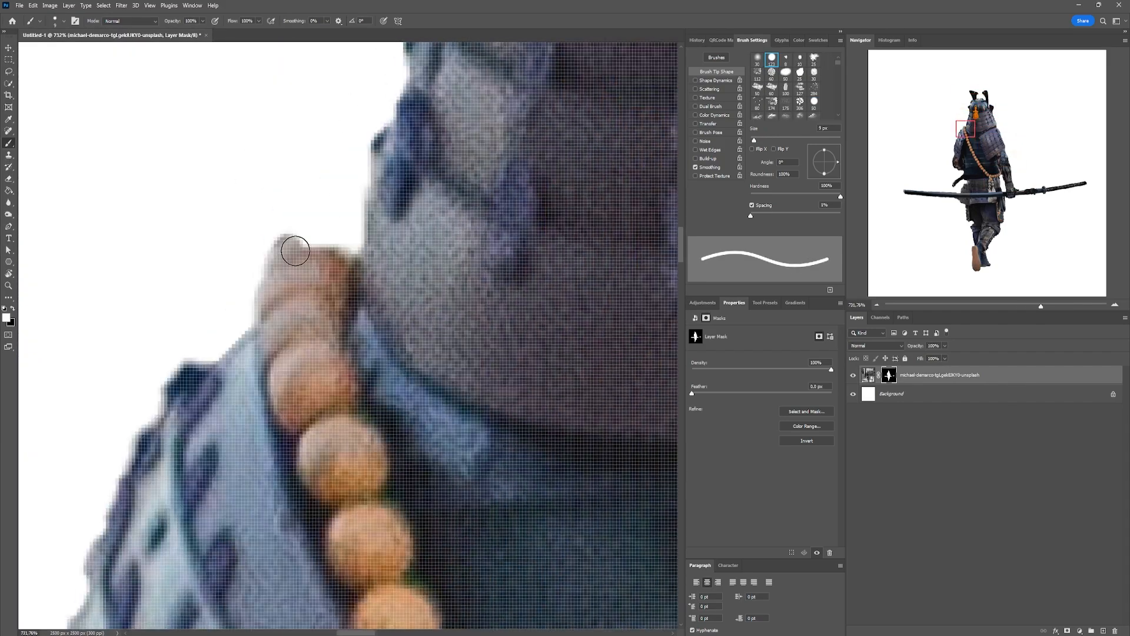
key("x")
scroll(347, 111, "down", 15)
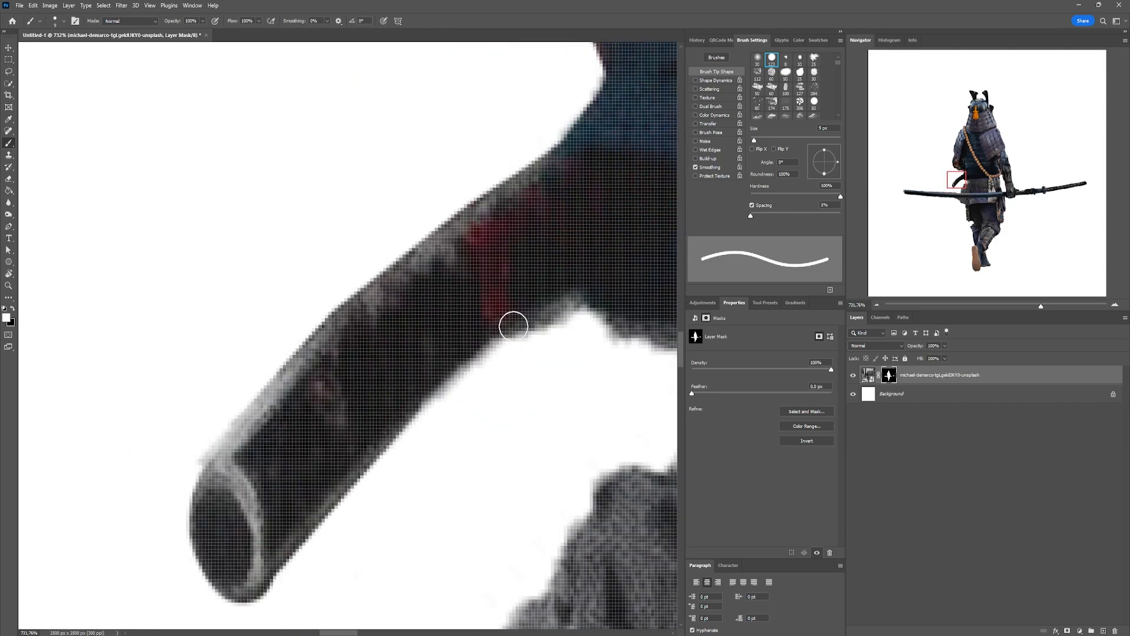
Paint black and white on the layer mask to correct the edges of the scabbard end and the long sword
scroll(422, 390, "down", 4)
left_click_drag(380, 495, 290, 280)
key("x")
mouse_move(377, 288)
left_mouse_down()
mouse_move(464, 325)
mouse_move(482, 212)
mouse_move(428, 369)
left_mouse_up()
scroll(427, 369, "up", 5)
mouse_move(462, 406)
left_mouse_down()
mouse_move(580, 388)
mouse_move(142, 377)
left_mouse_up()
left_click_drag(635, 294, 235, 312)
key("x")
left_click_drag(311, 152, 548, 88)
left_click_drag(643, 259, 418, 338)
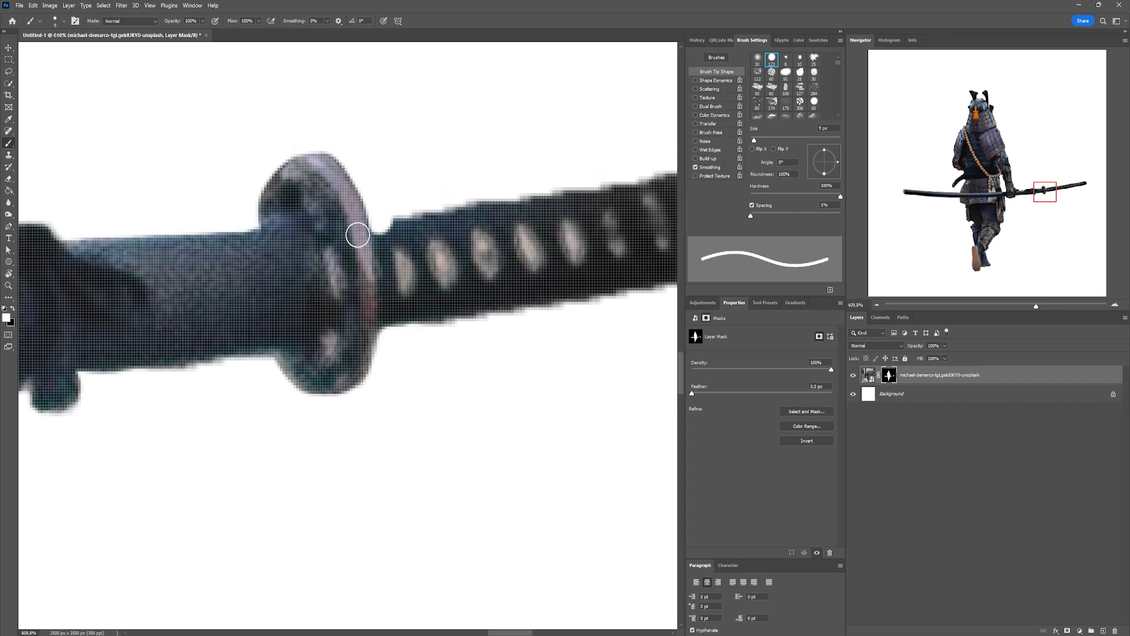
Clean up the mask edges along the sword guard and handle, the legs and the shoes
left_click_drag(589, 253, 251, 330)
left_click_drag(624, 241, 106, 376)
scroll(567, 273, "down", 10)
scroll(294, 441, "up", 10)
left_click_drag(329, 530, 500, 306)
key("x")
left_click_drag(559, 412, 189, 359)
left_click_drag(435, 194, 523, 340)
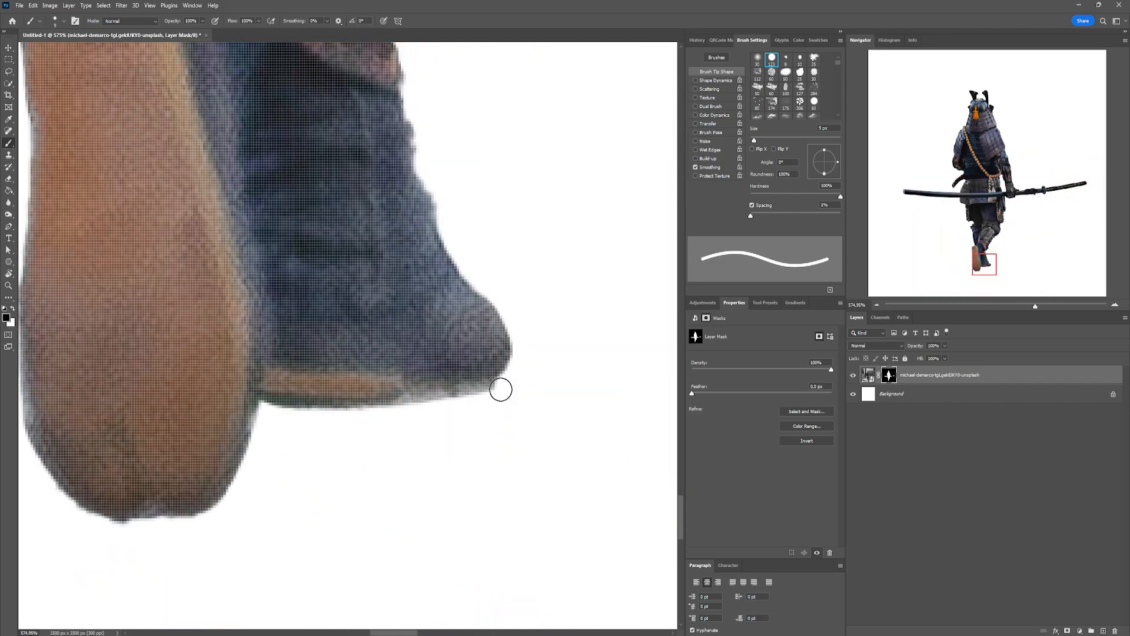
Move the masked samurai slightly up and to the left on the canvas with the Move tool
scroll(506, 335, "down", 12)
key("v")
key("x")
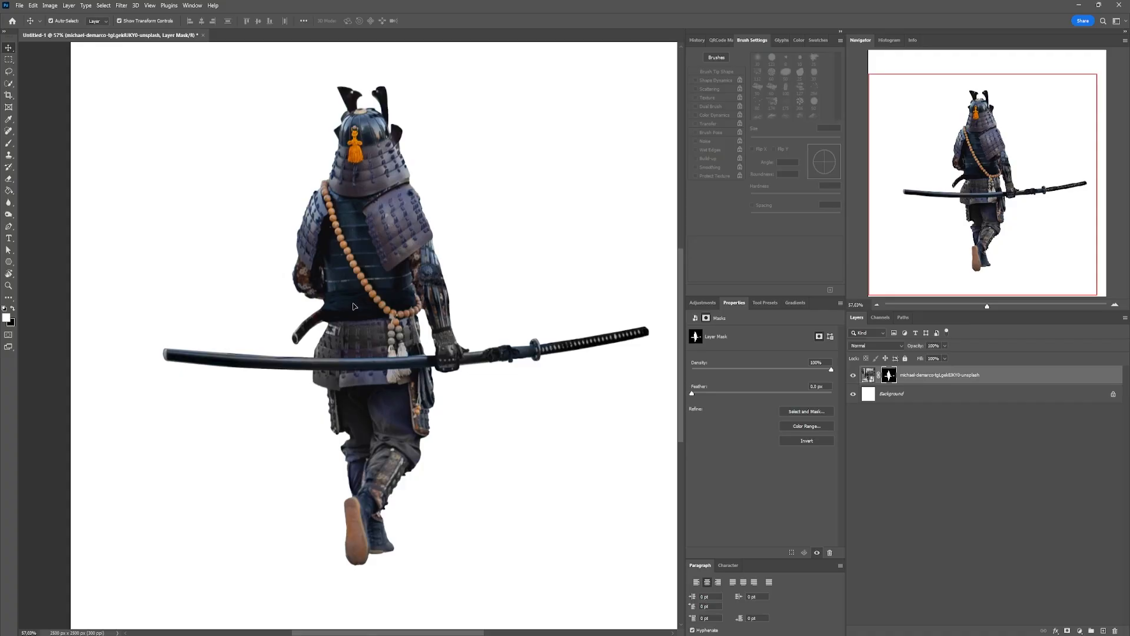
scroll(354, 307, "down", 3)
left_click_drag(378, 316, 369, 308)
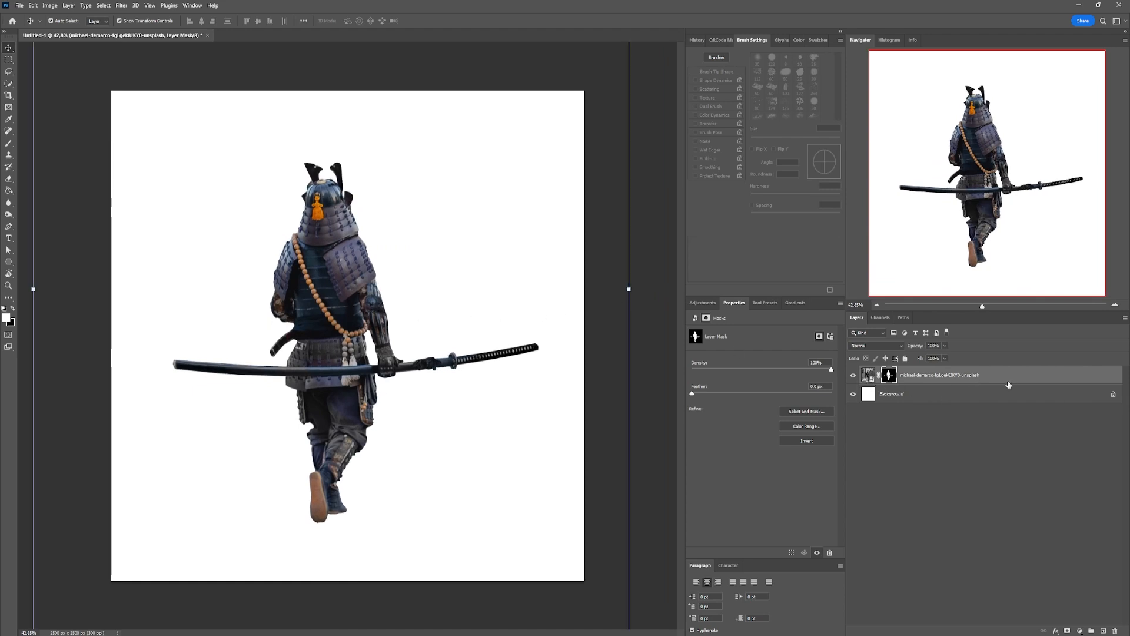
Convert the masked samurai layer to a smart object
right_click(1010, 384)
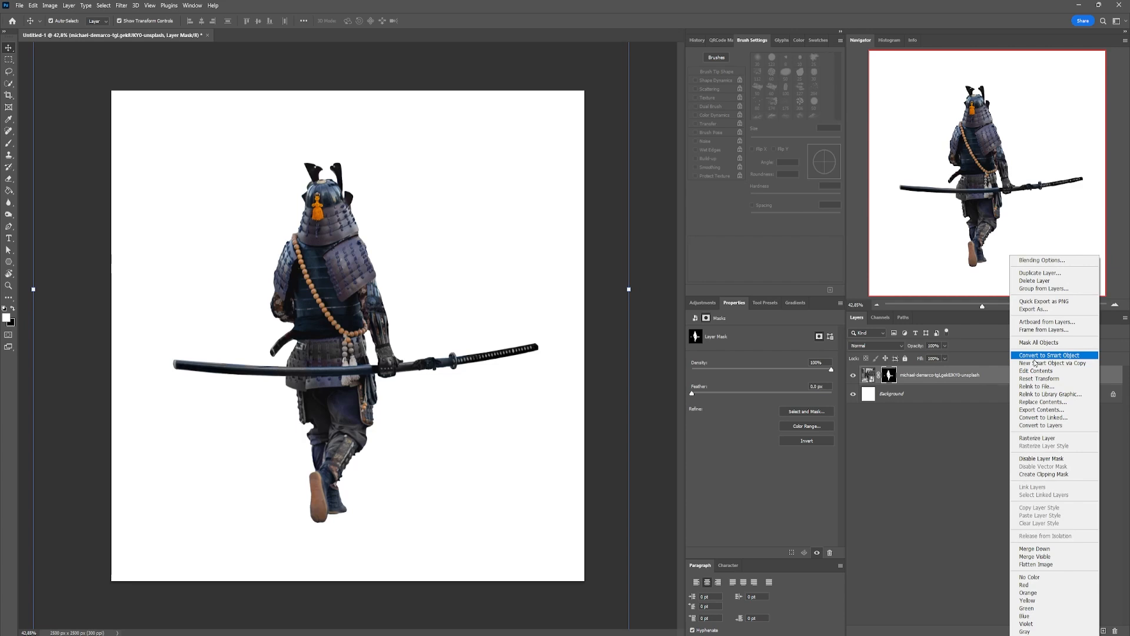
left_click(1035, 359)
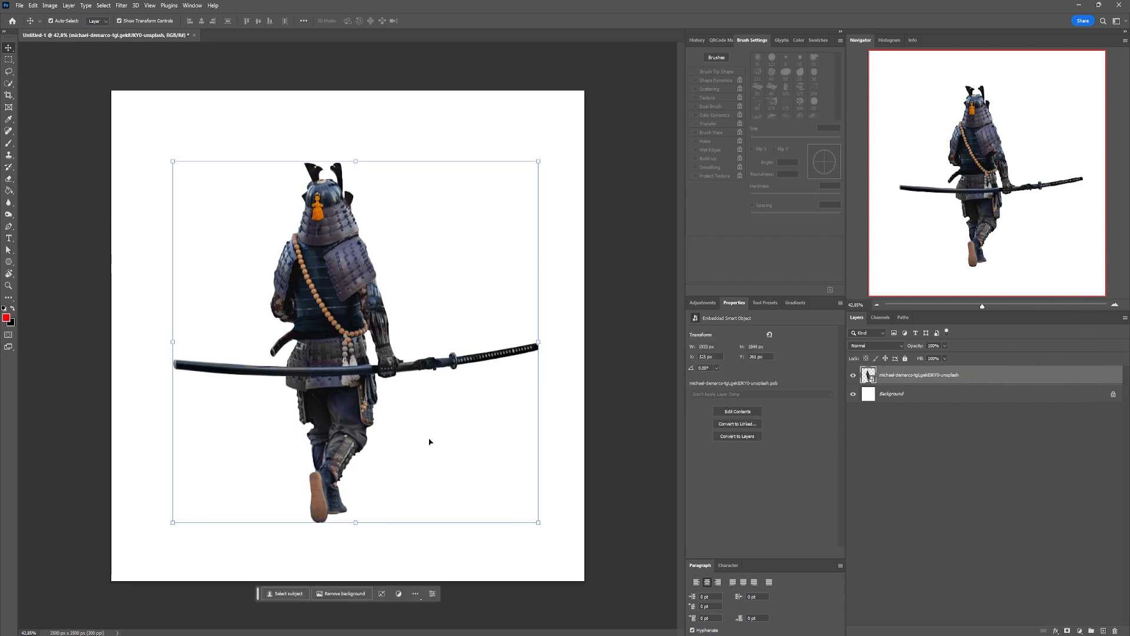
left_click(617, 414)
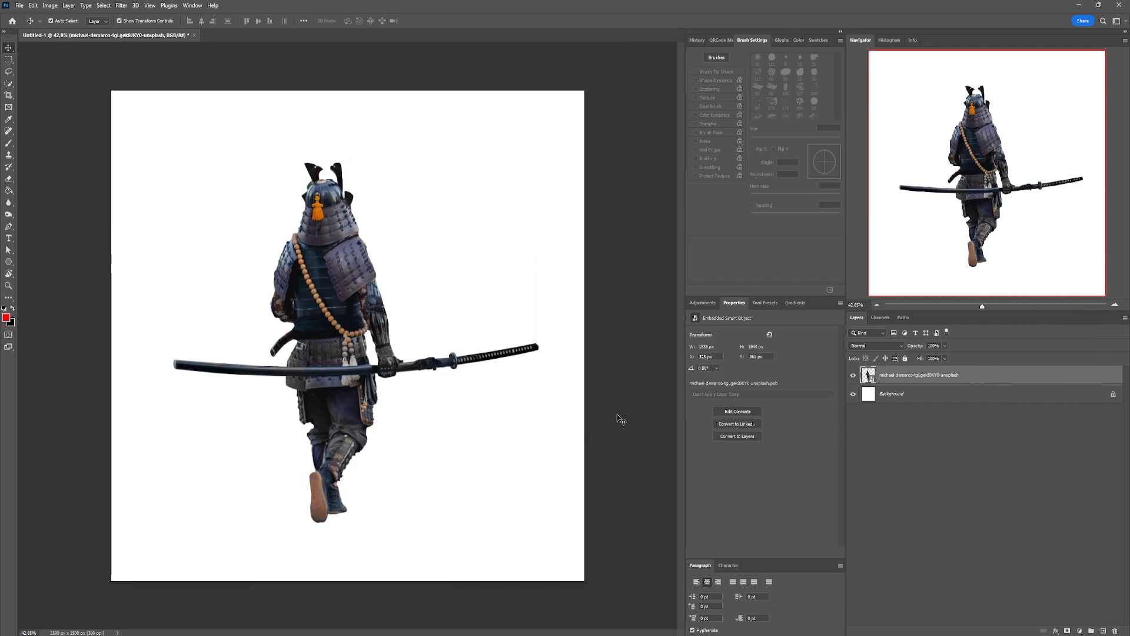
left_click(332, 344)
Create a new layer directly above the Background and fill it with black
left_click(979, 395)
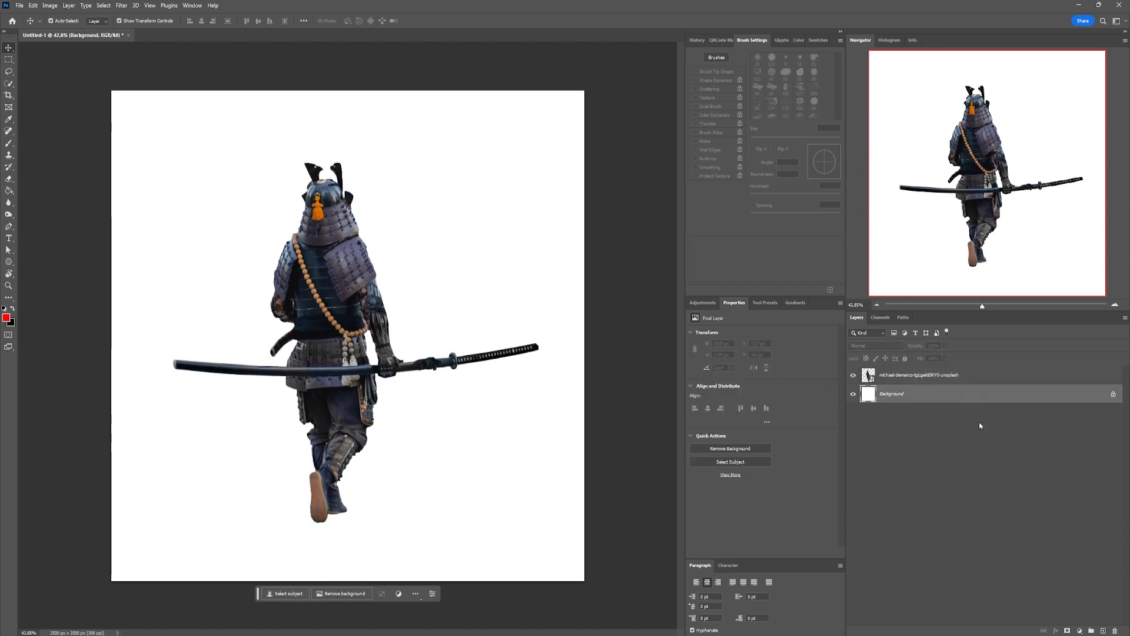
left_click(1104, 630)
key("x")
key("g")
left_click(434, 416)
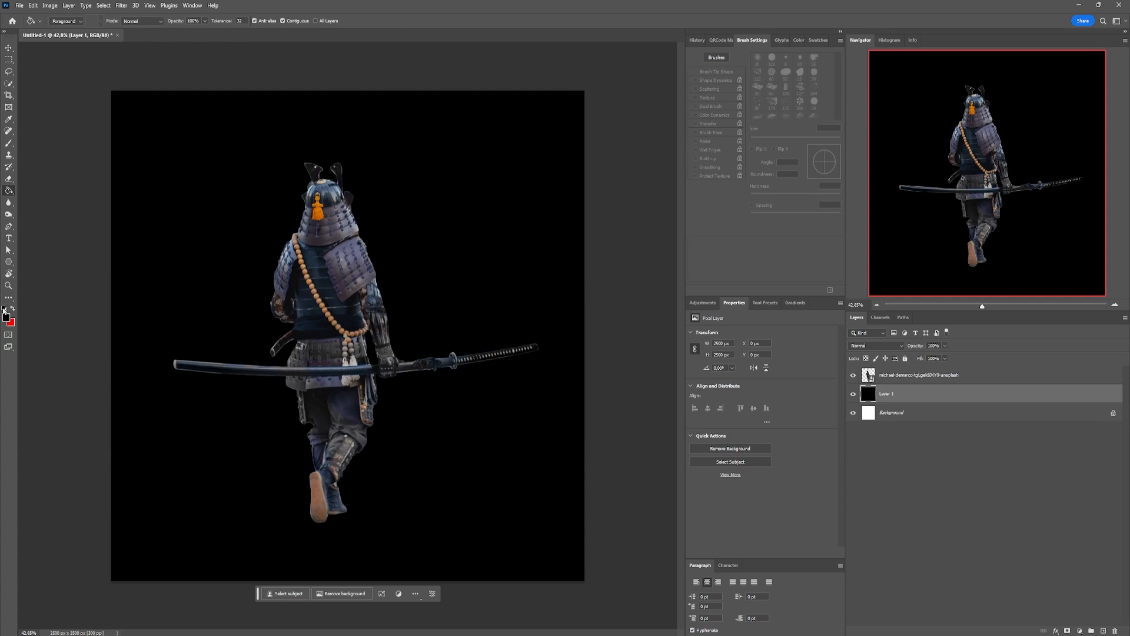
Select the samurai layer with the Move tool active and hide the black layer
key("x")
key("v")
left_click(870, 376)
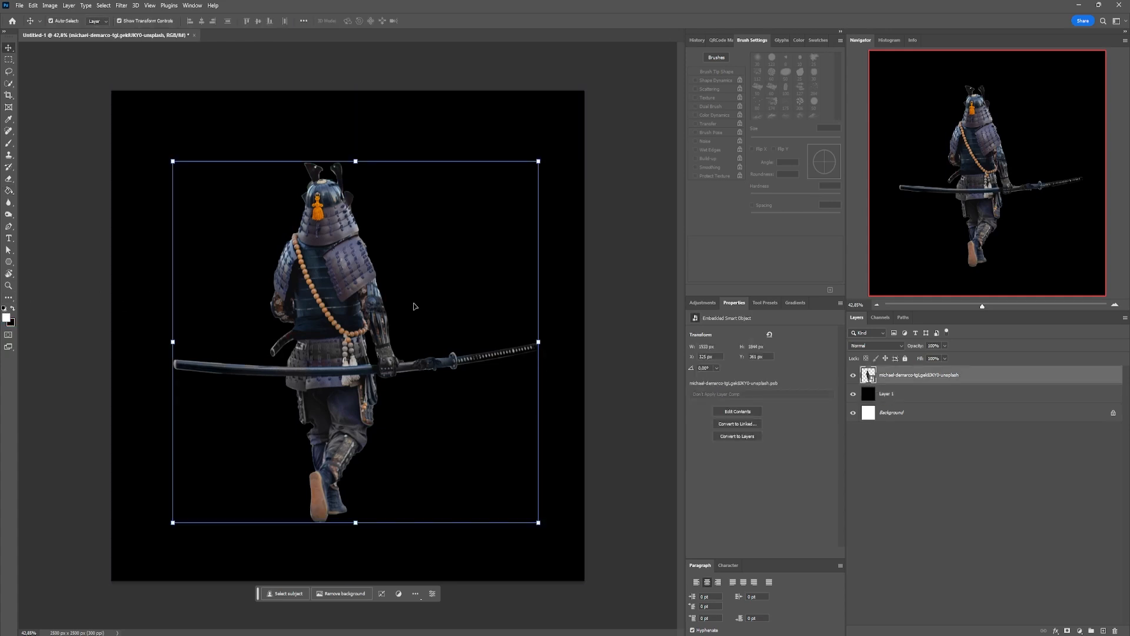
left_click(852, 393)
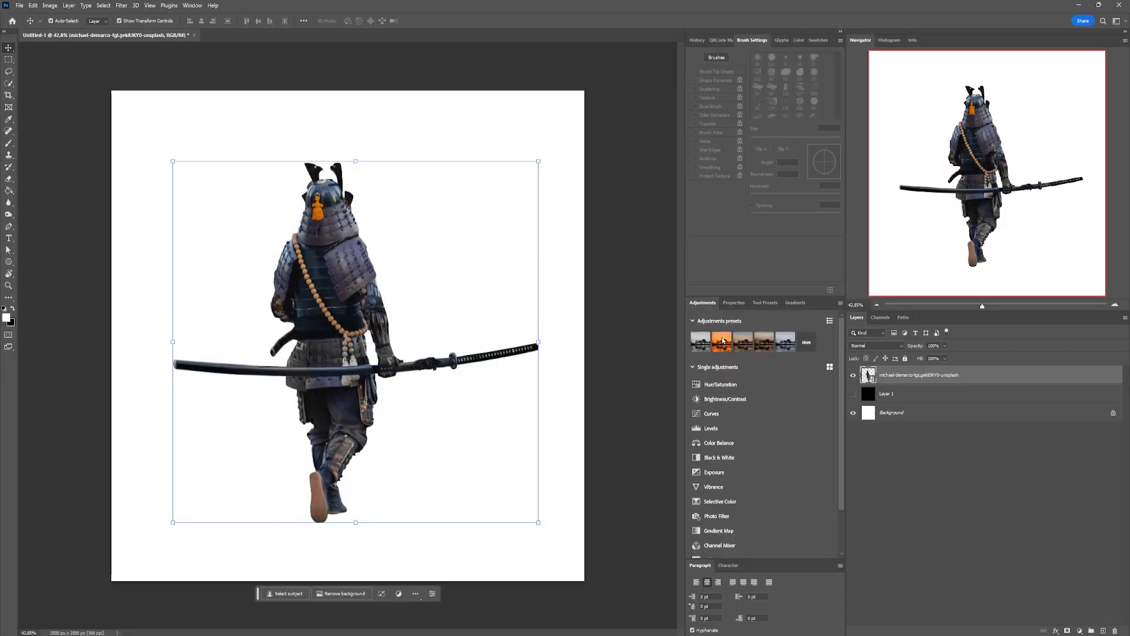
Add a Threshold adjustment layer above the samurai and set its threshold level to 125
scroll(747, 379, "down", 2)
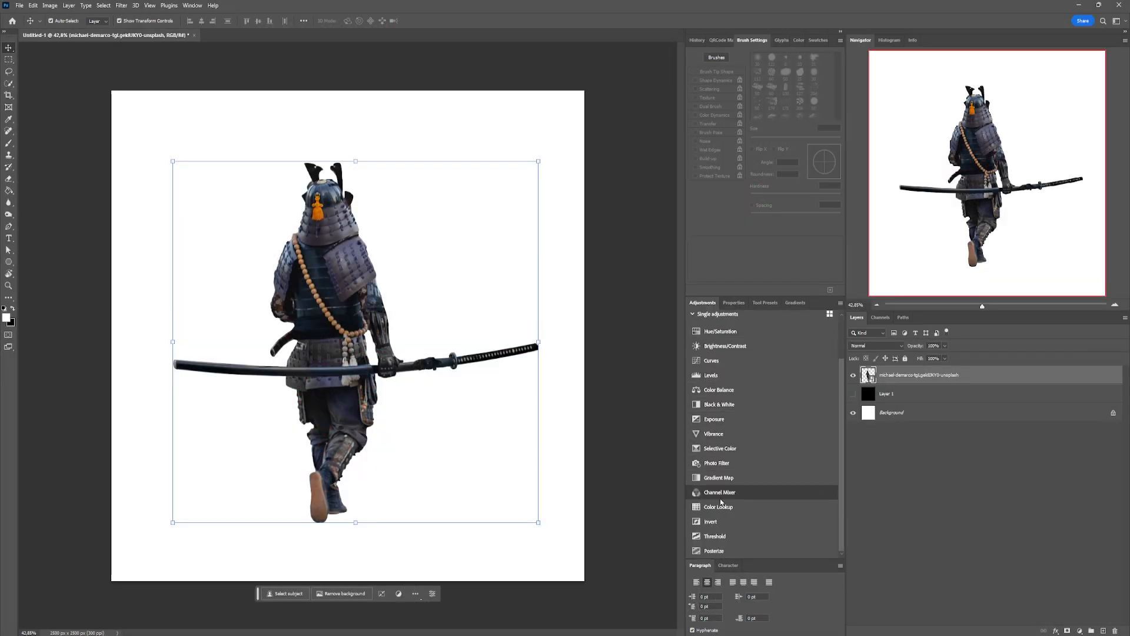
left_click(723, 536)
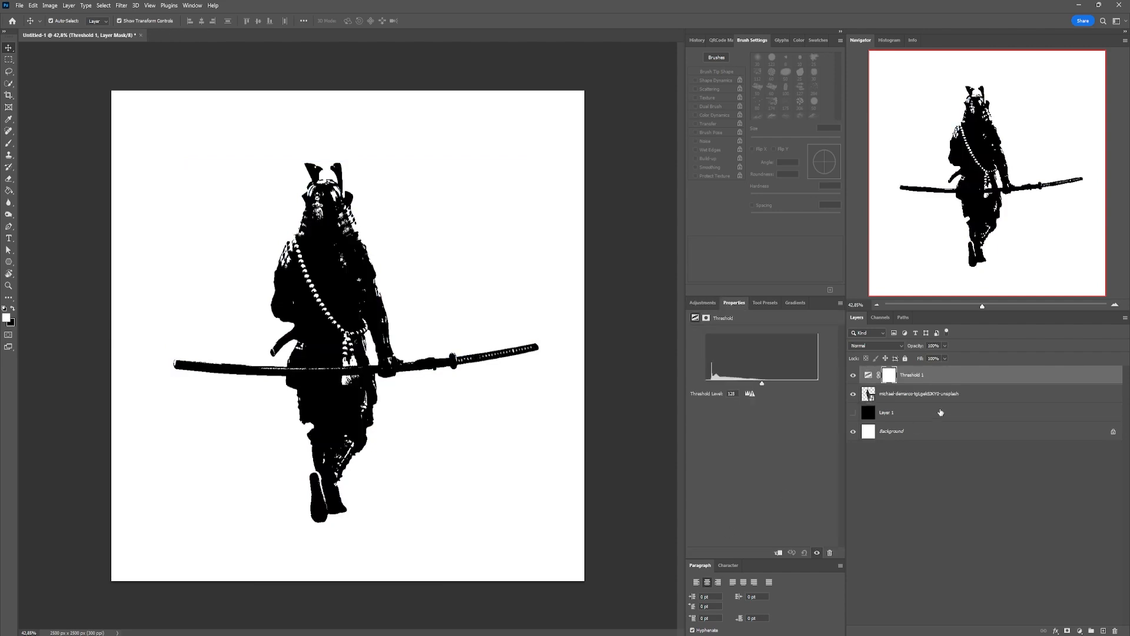
mouse_move(761, 385)
left_mouse_down()
mouse_move(707, 382)
mouse_move(760, 383)
left_mouse_up()
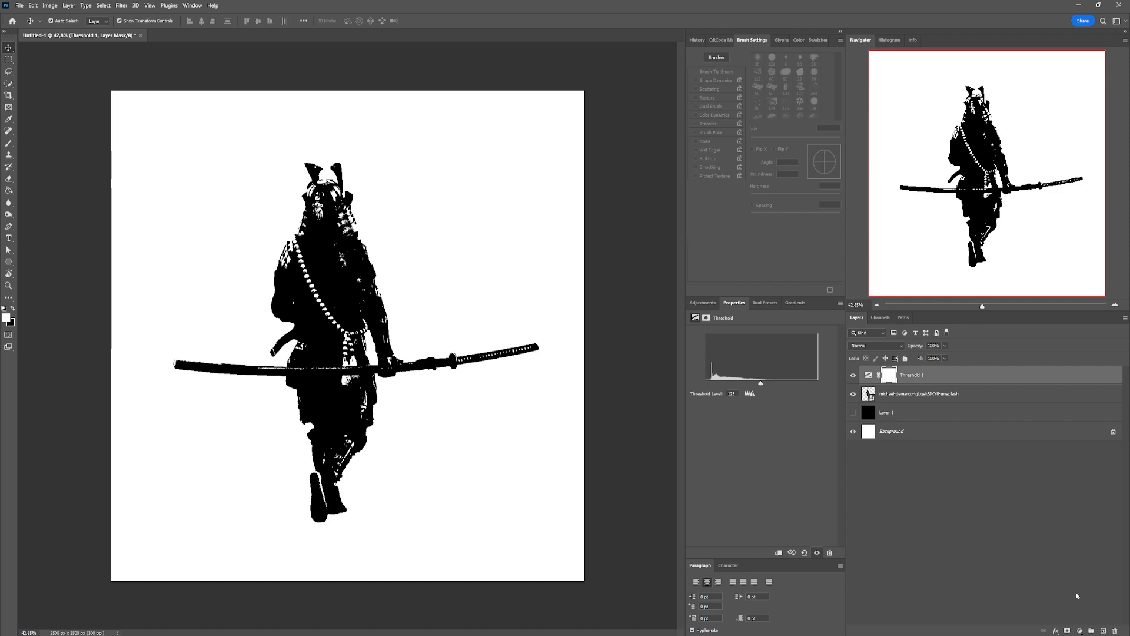
Create a layer group and put the Threshold adjustment and the samurai layer into it
left_click(1091, 631)
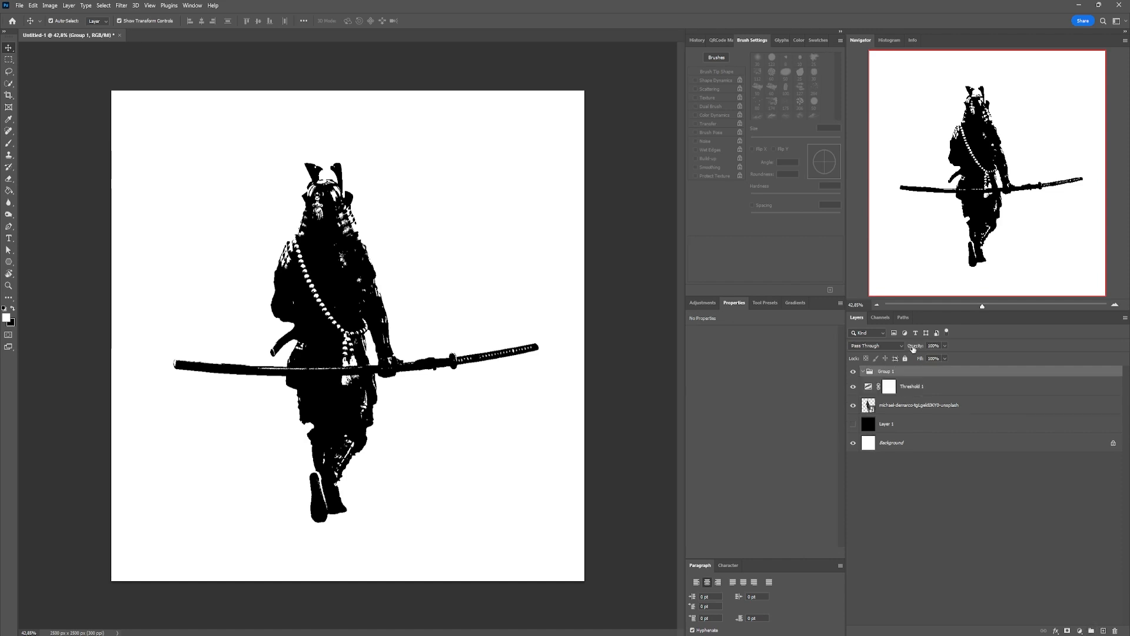
left_click(941, 386)
left_click(938, 405, "shift")
left_click_drag(938, 405, 912, 374)
left_click(909, 374)
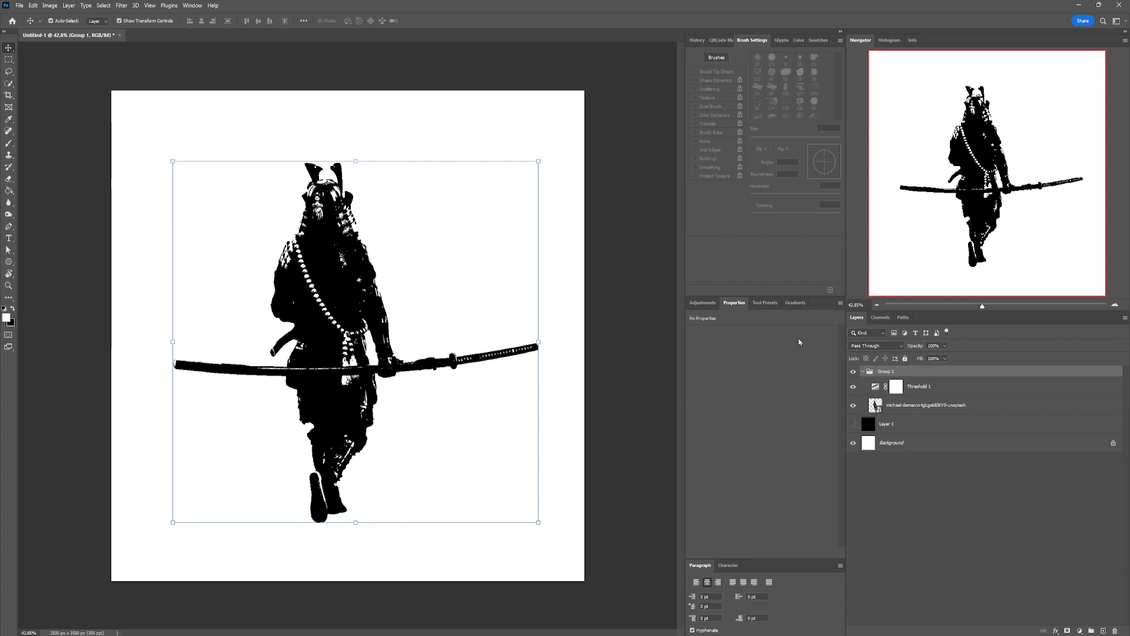
Select the white areas with Color Range using sampled colors at fuzziness 156, and apply the selection as a mask on the group
left_click(104, 5)
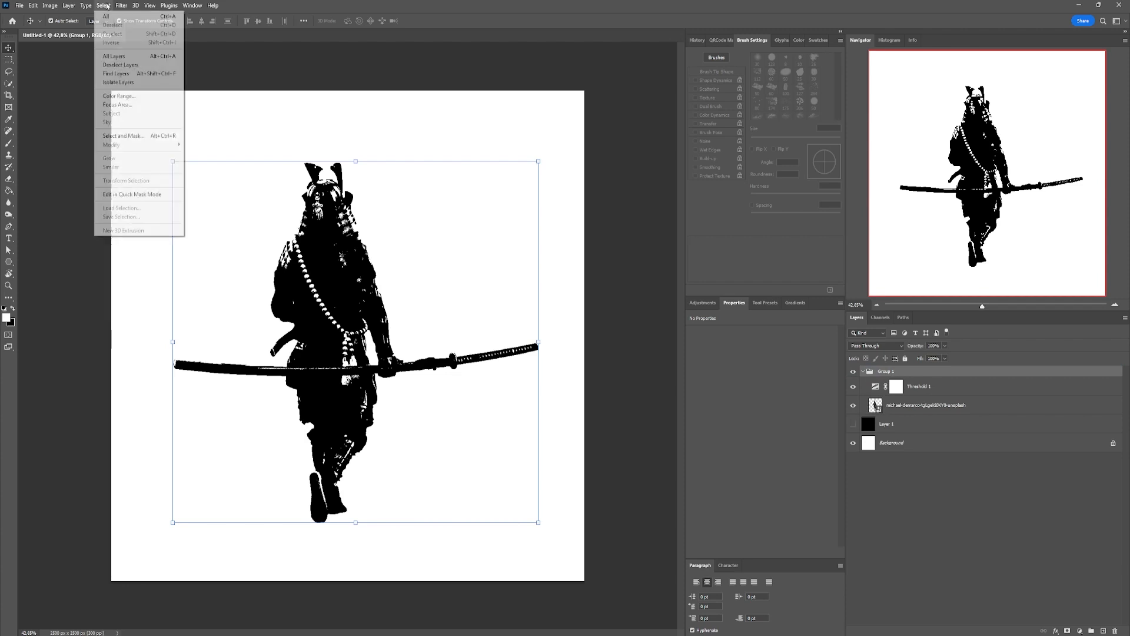
left_click(139, 99)
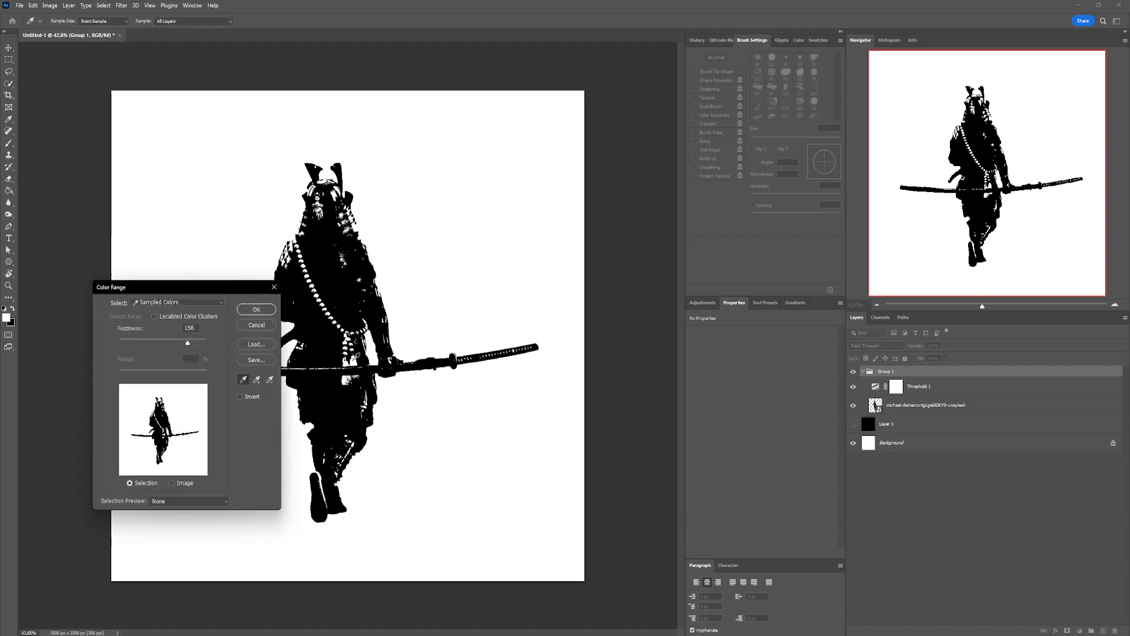
left_click(257, 309)
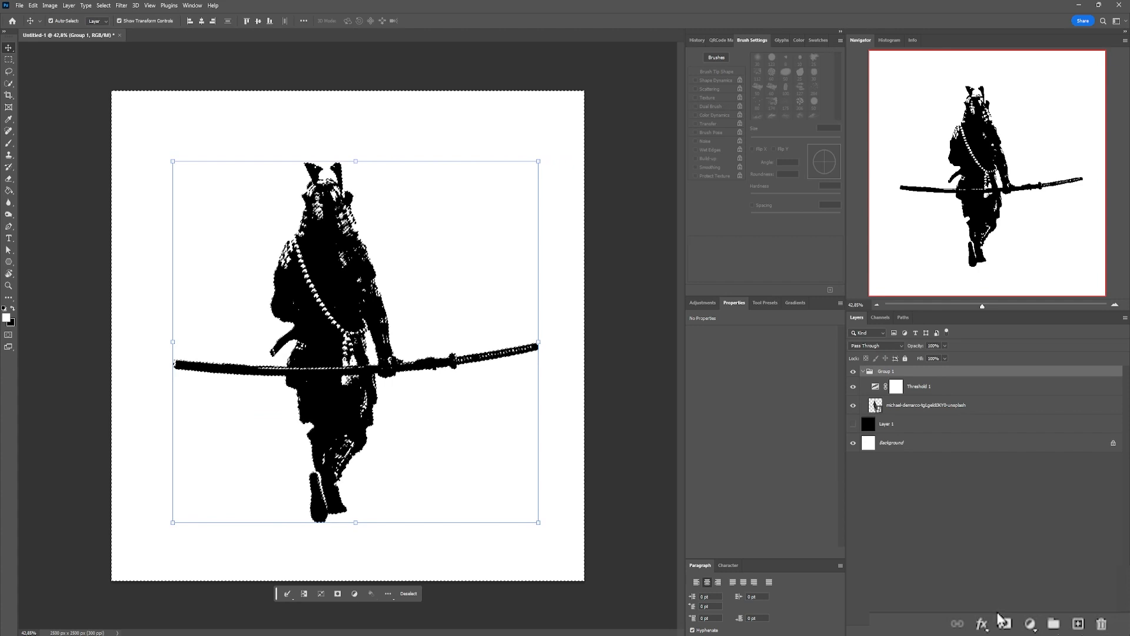
left_click(1002, 622)
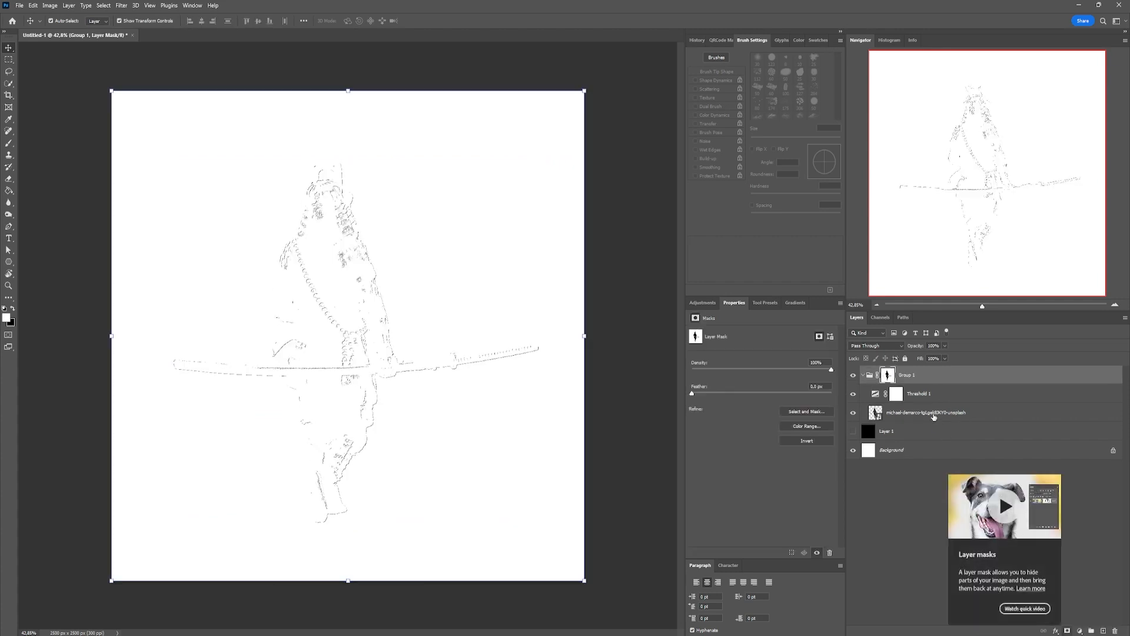
left_click(952, 377)
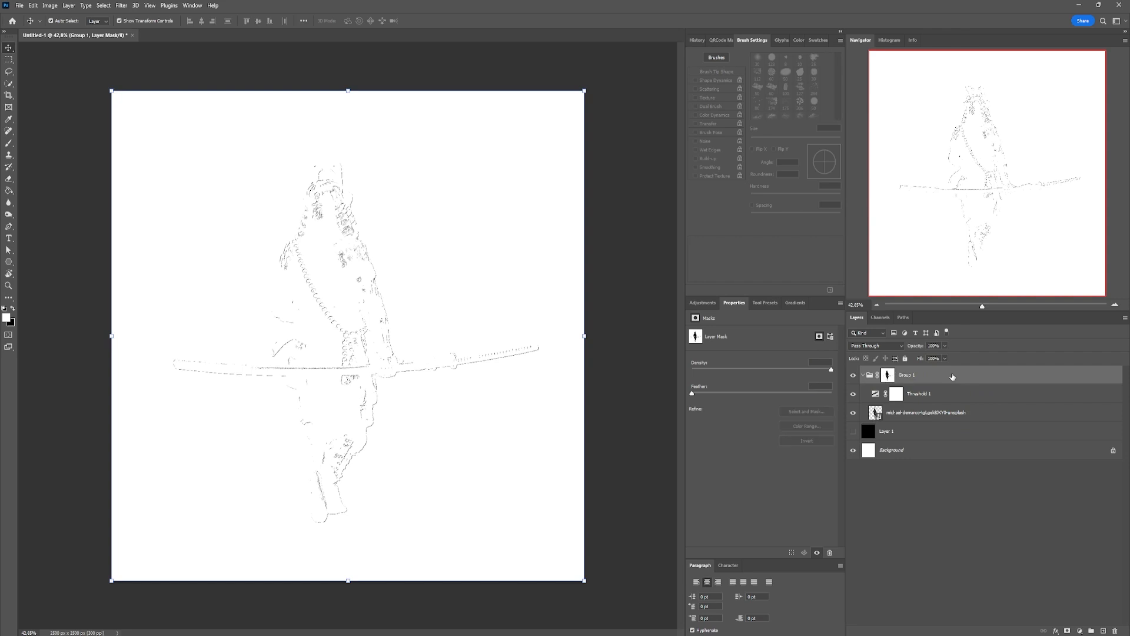
Add a yellow Color Overlay in Normal blend mode at 100% opacity to the masked samurai group
double_click(952, 377)
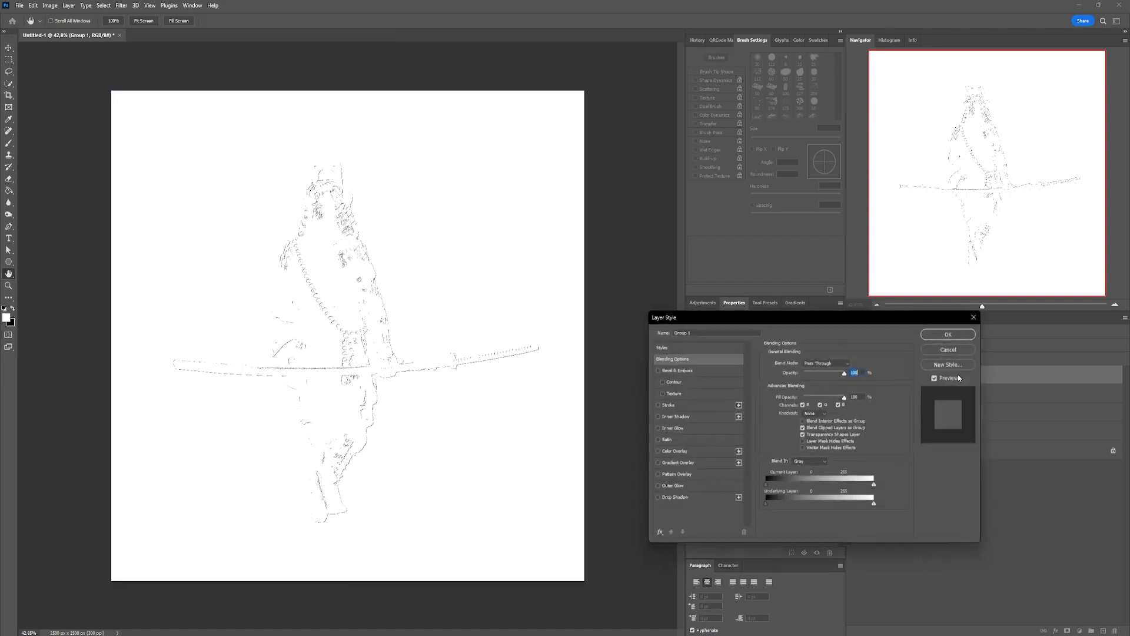
left_click(655, 452)
left_click(855, 363)
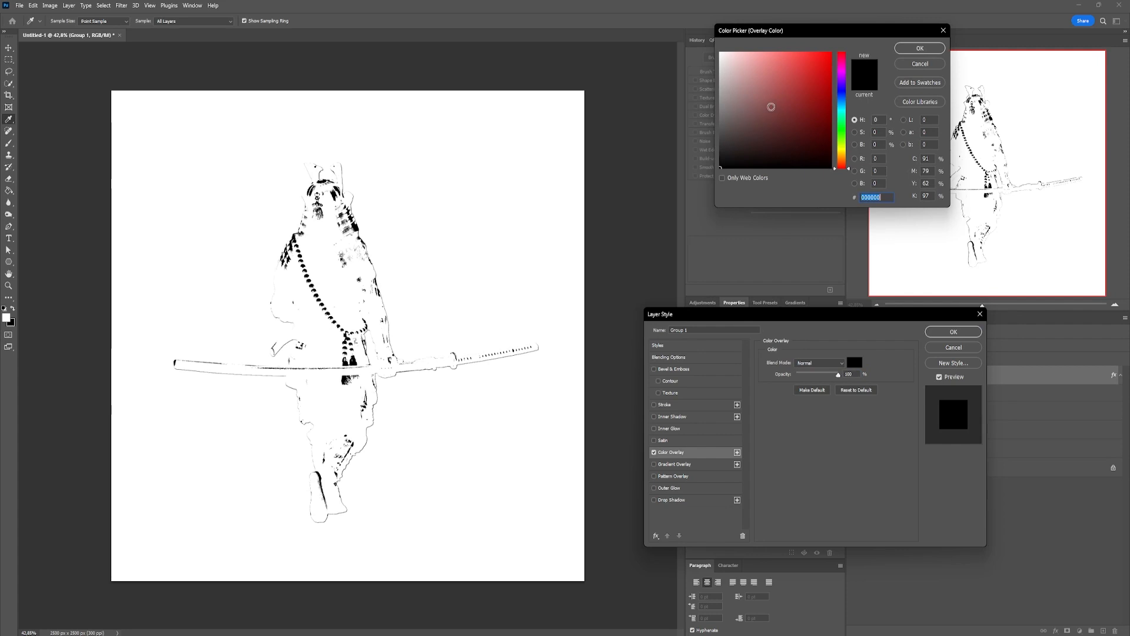
left_click(845, 155)
left_click(818, 52)
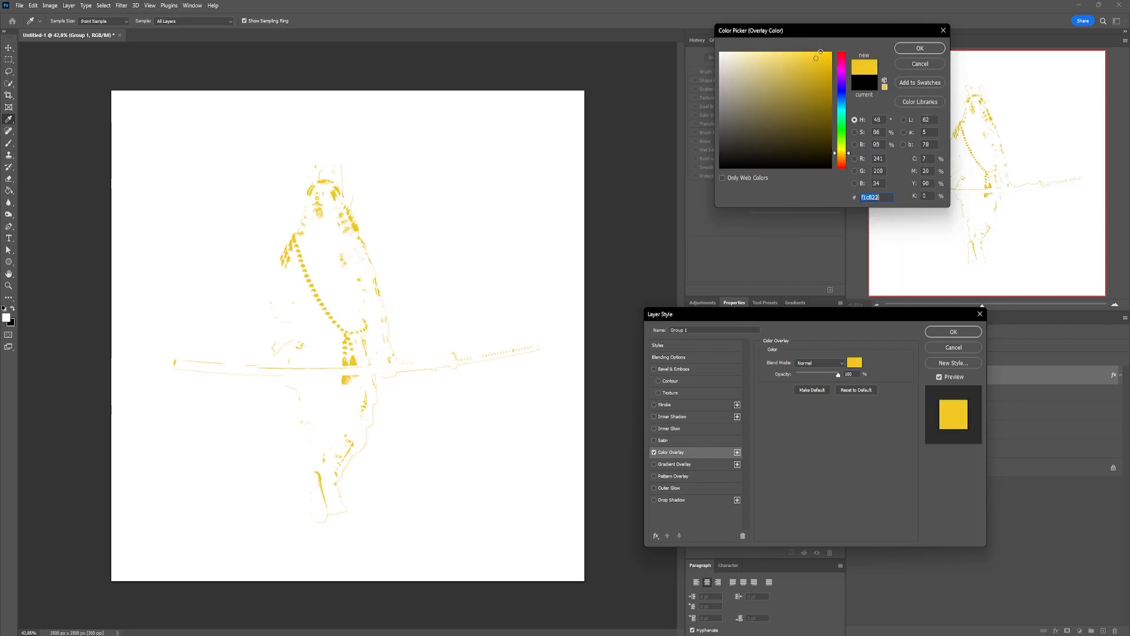
left_click(919, 48)
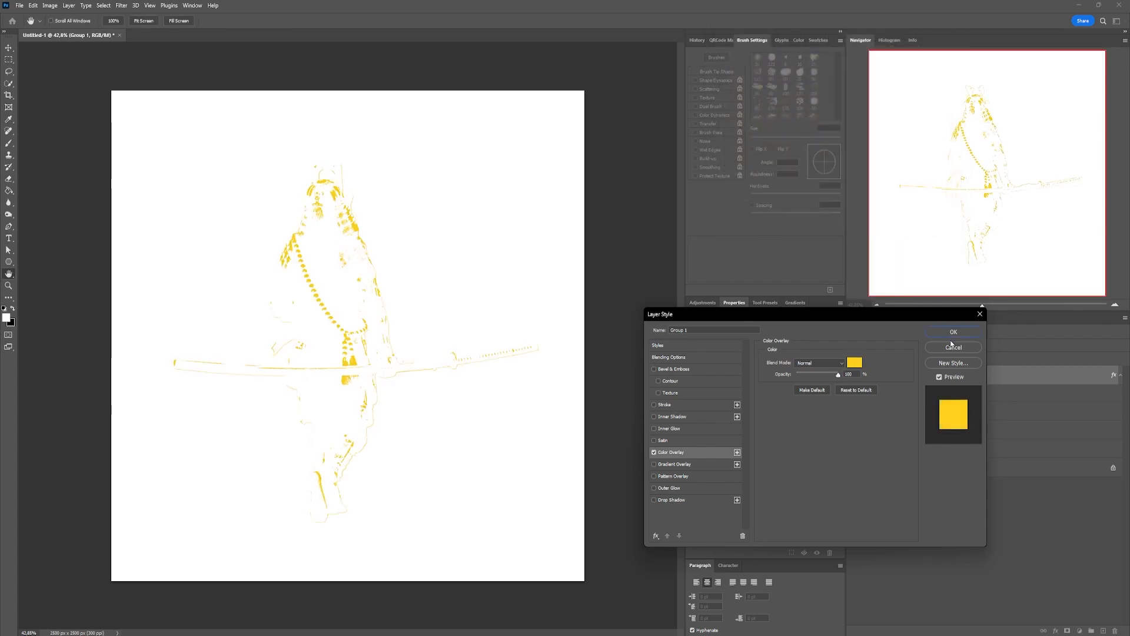
left_click(952, 331)
Show the black layer again and duplicate the collapsed samurai group
left_click(854, 448)
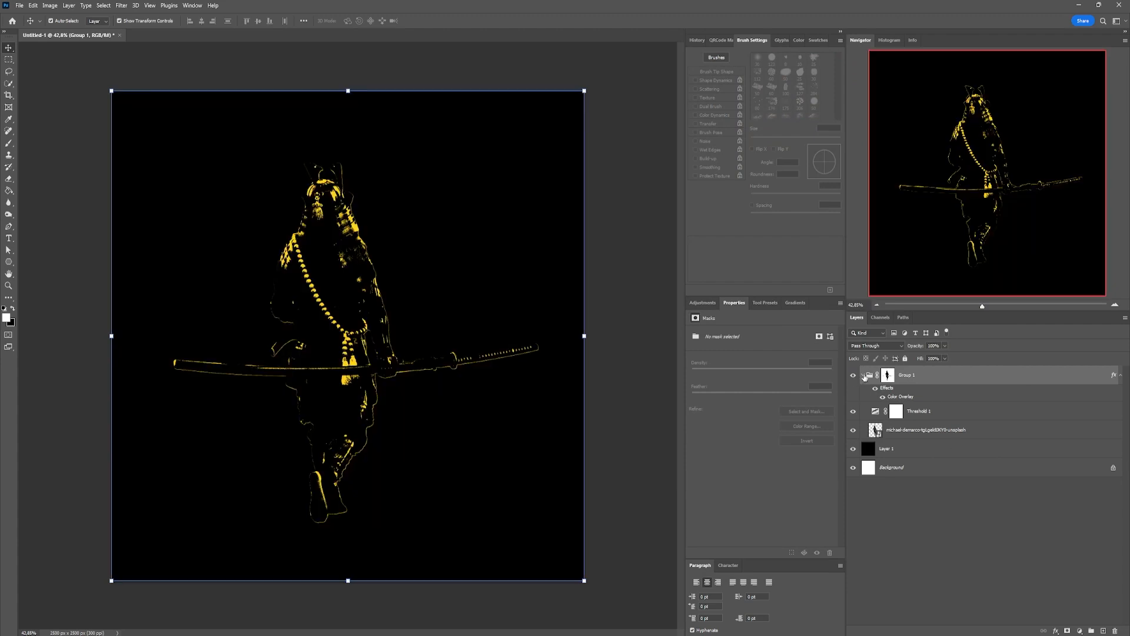
left_click(863, 375)
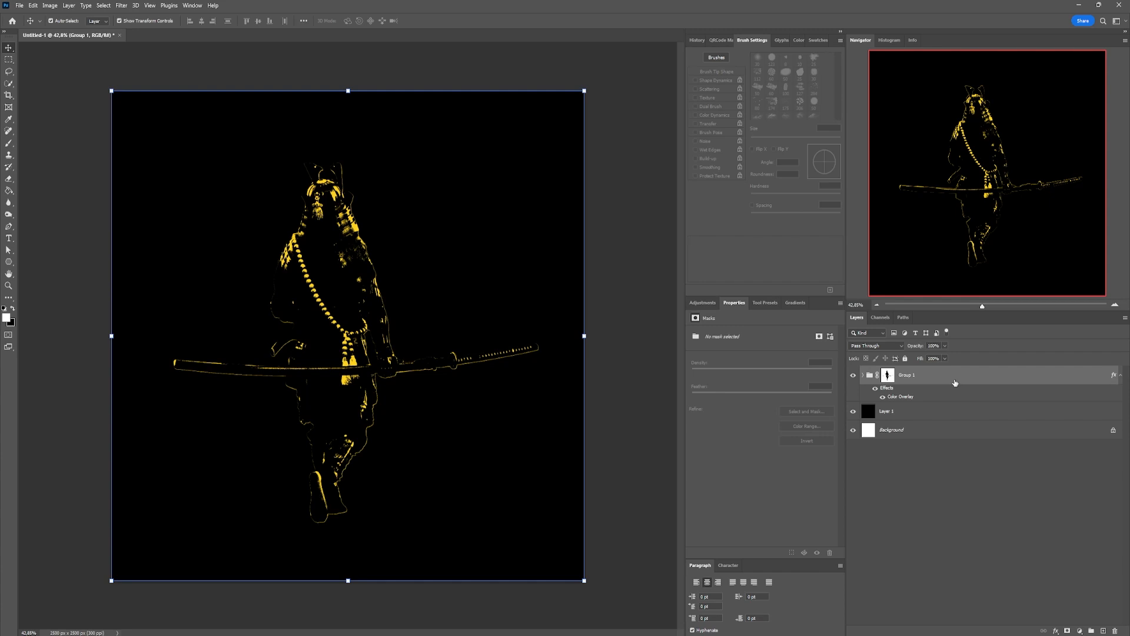
left_click_drag(955, 383, 1068, 601)
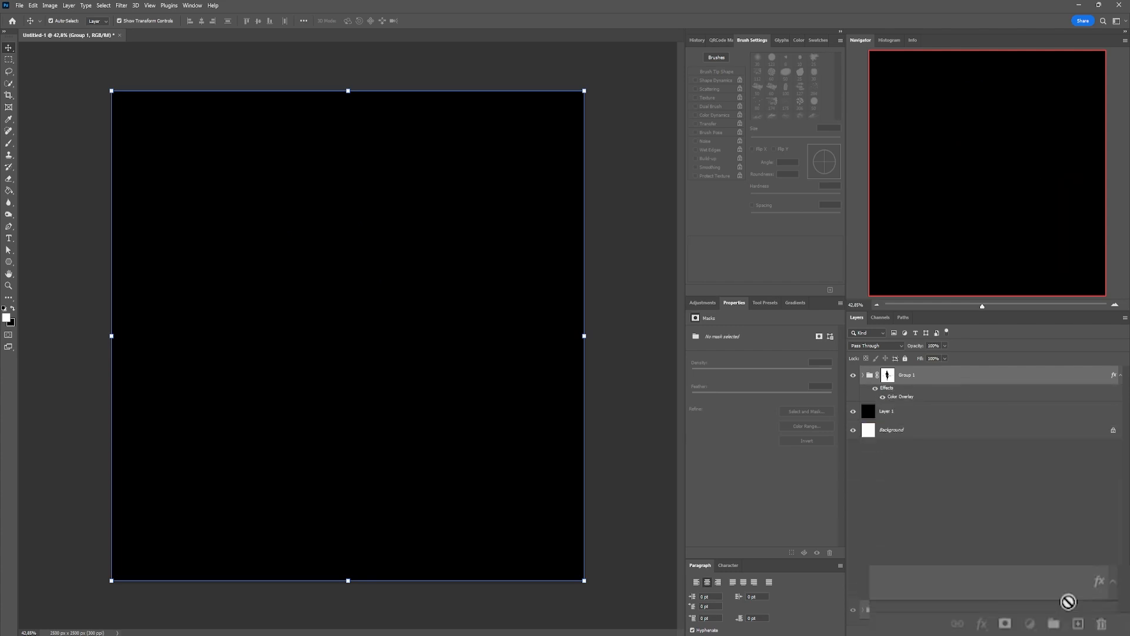
left_click_drag(1068, 601, 1103, 629)
Delete the layer mask of the original Group 1 and hide the duplicated group
left_click(889, 412)
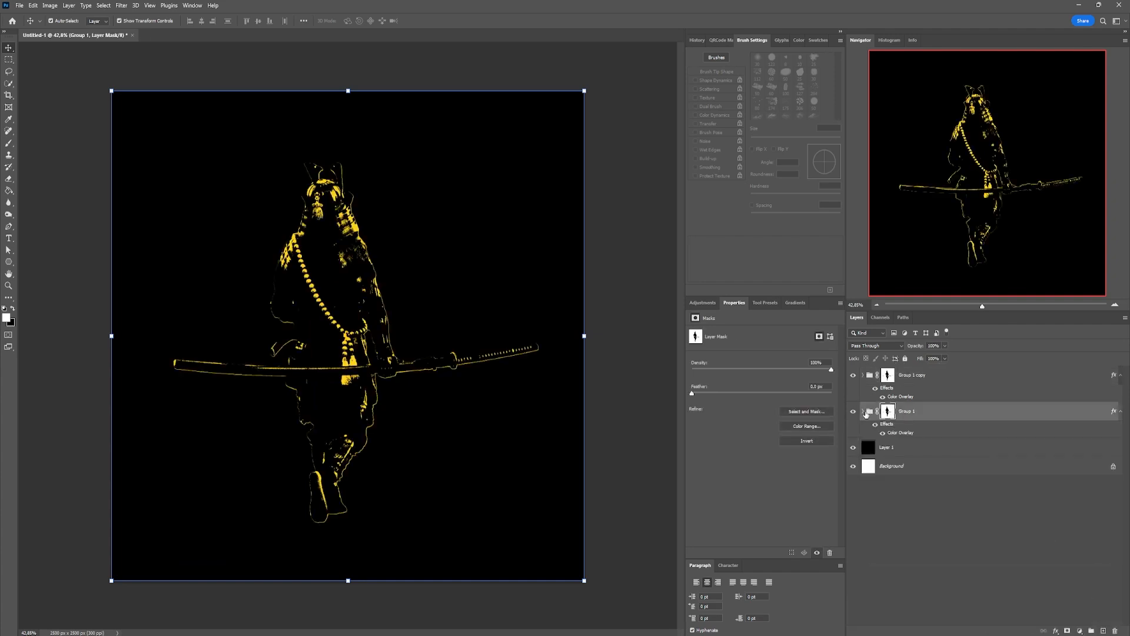
left_click(862, 411)
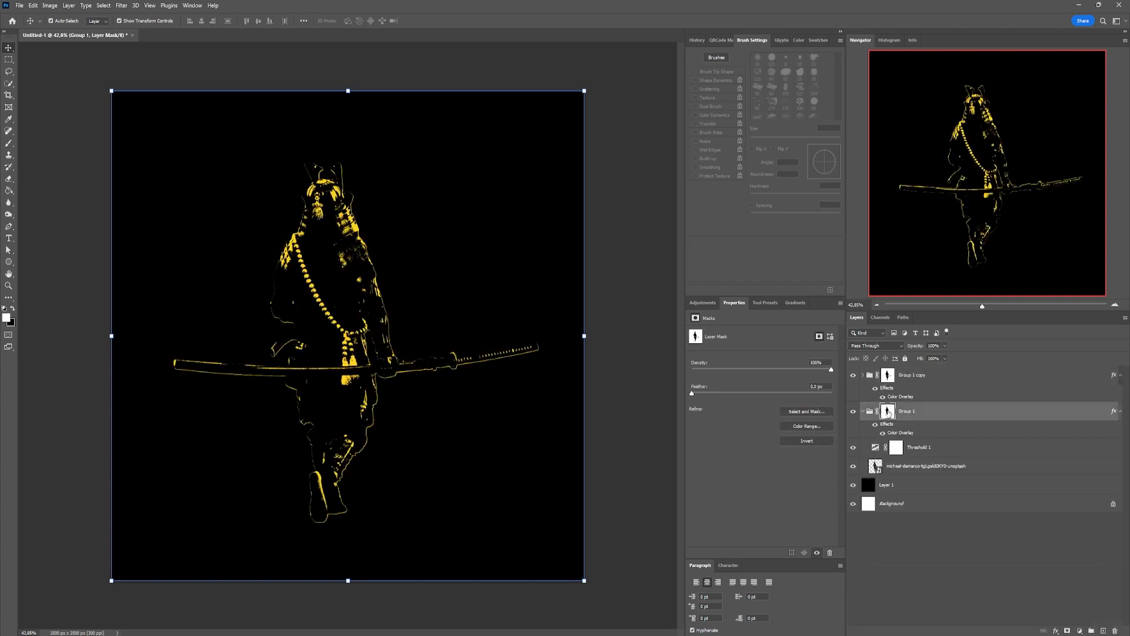
key("Delete")
left_click(852, 375)
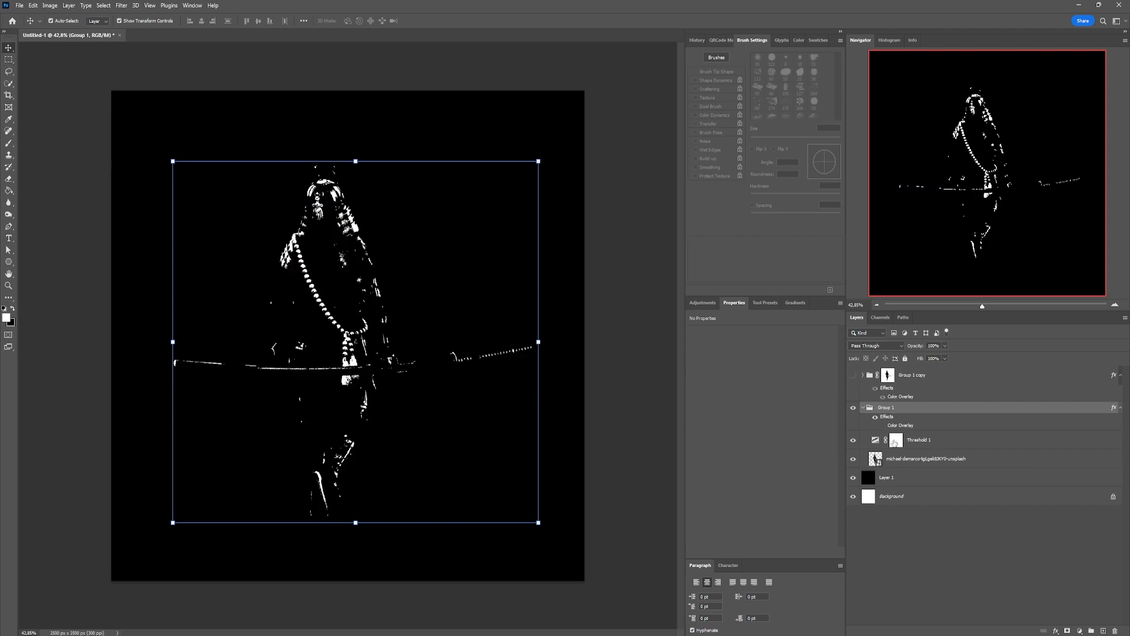
Lower Group 1's threshold level to about 85 and mask the group with a Color Range selection of the white areas at fuzziness 156
left_click(895, 442)
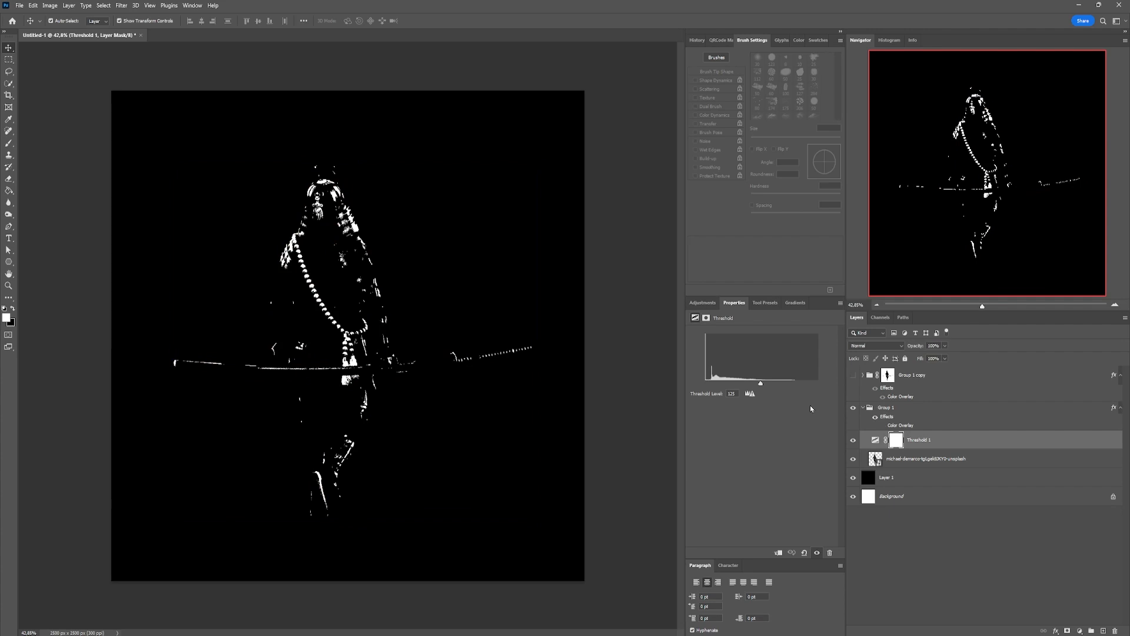
left_click_drag(763, 387, 743, 385)
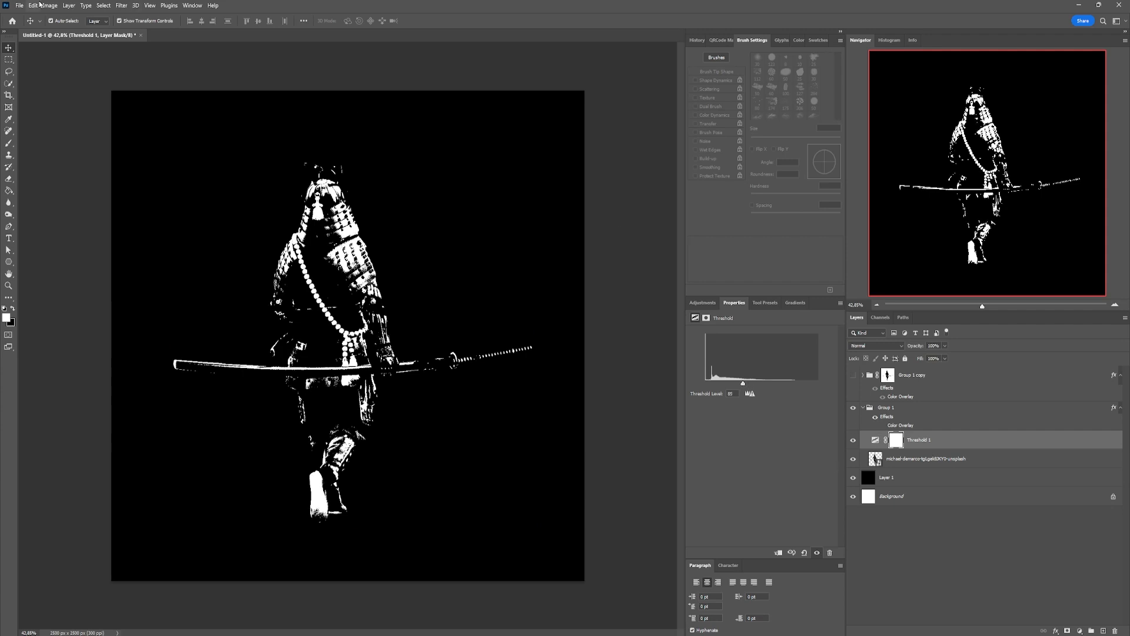
key("alt+bracketright")
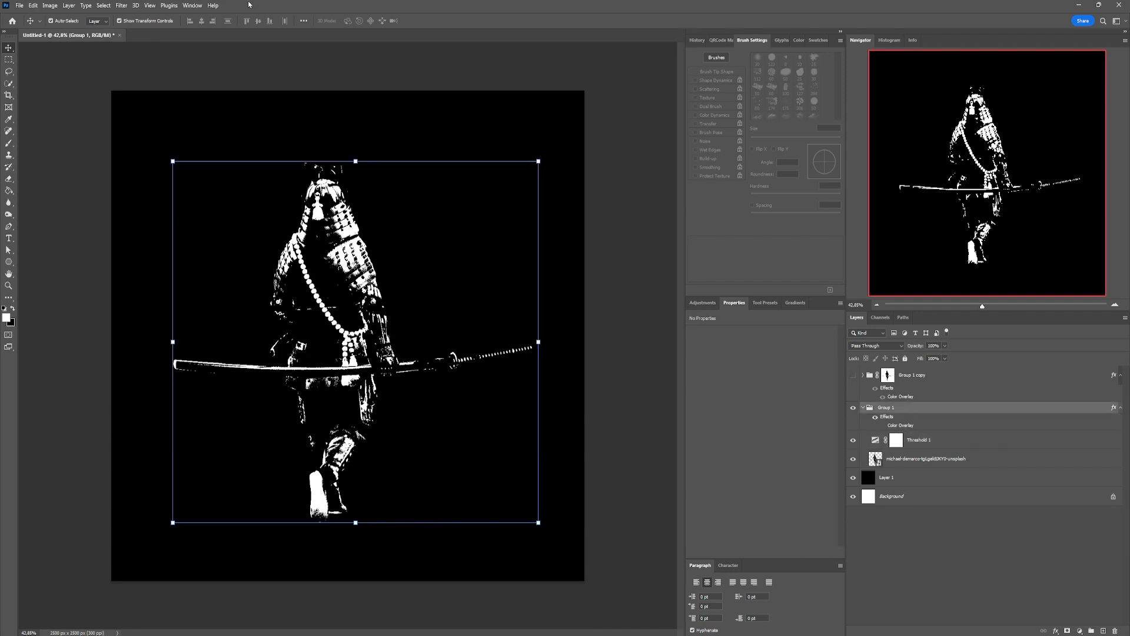
left_click(101, 5)
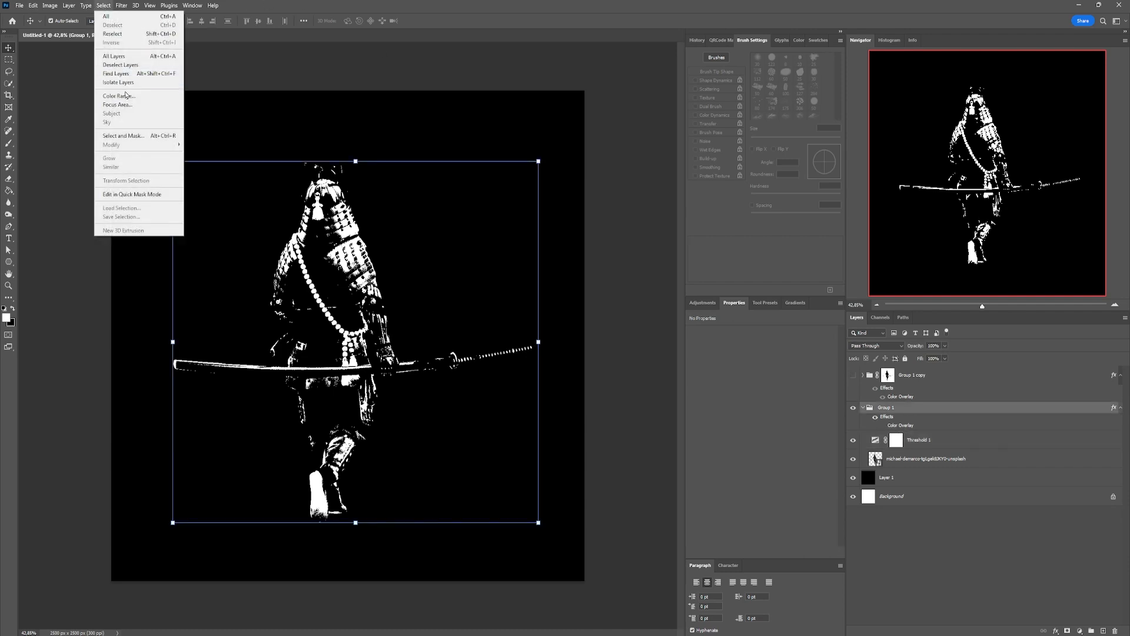
left_click(126, 95)
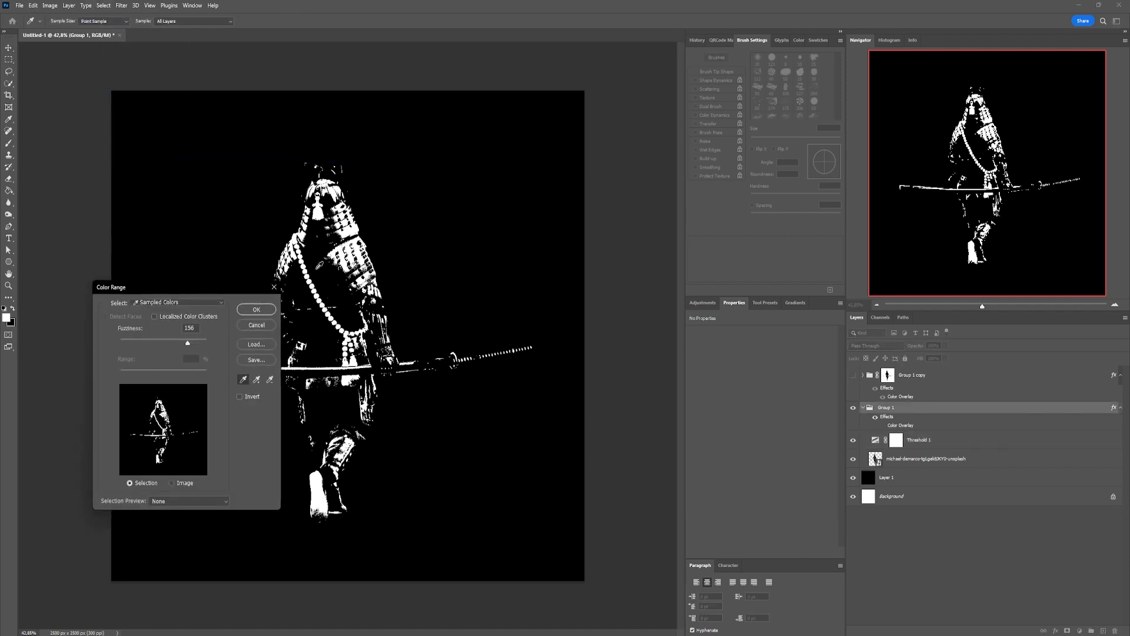
left_click(257, 310)
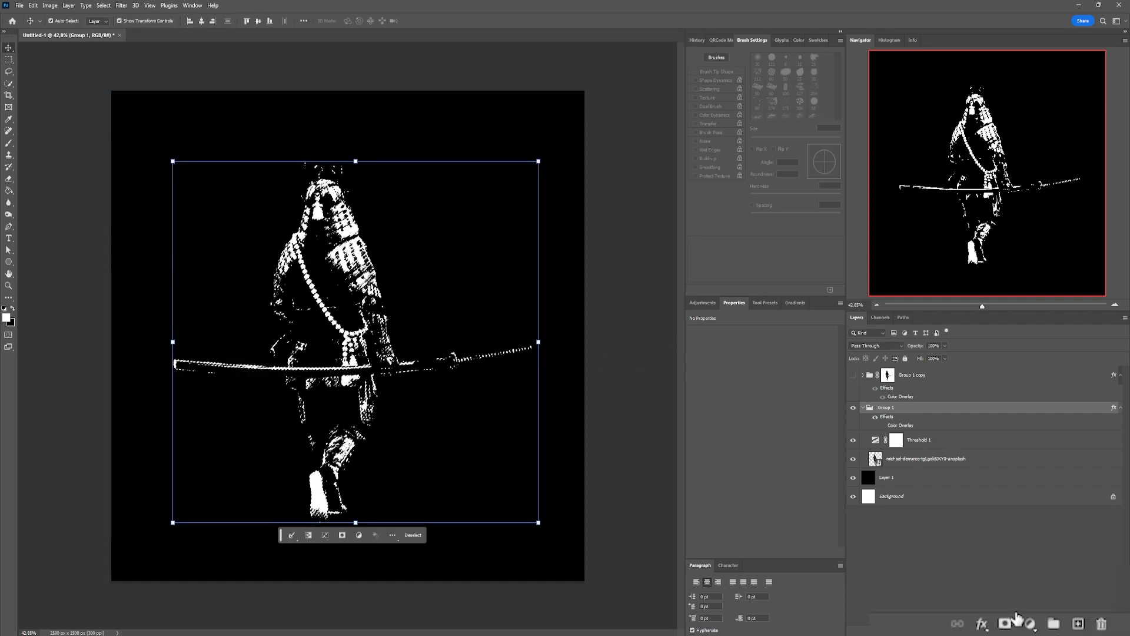
left_click(1015, 614)
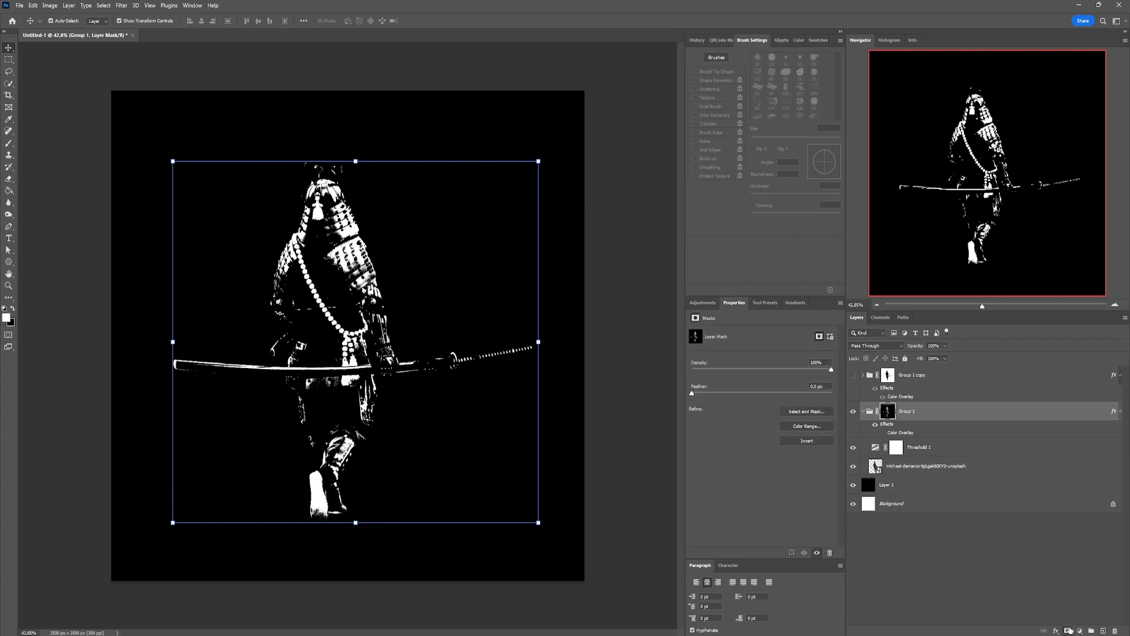
Change Group 1's Color Overlay to bright red and show the yellow group copy again
left_click(884, 432)
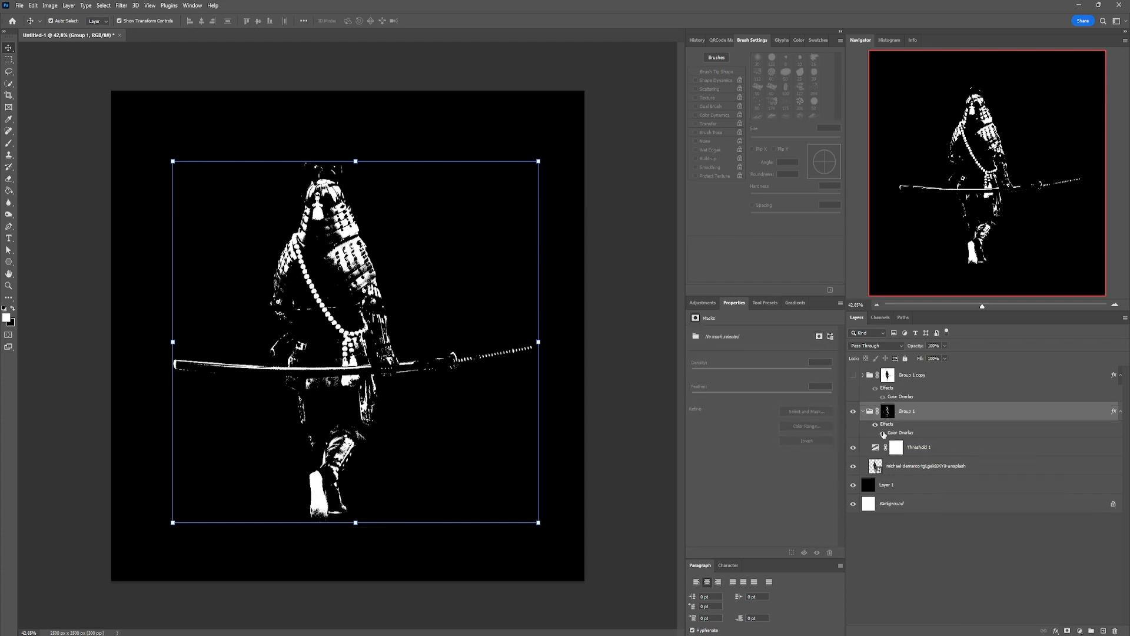
double_click(885, 415)
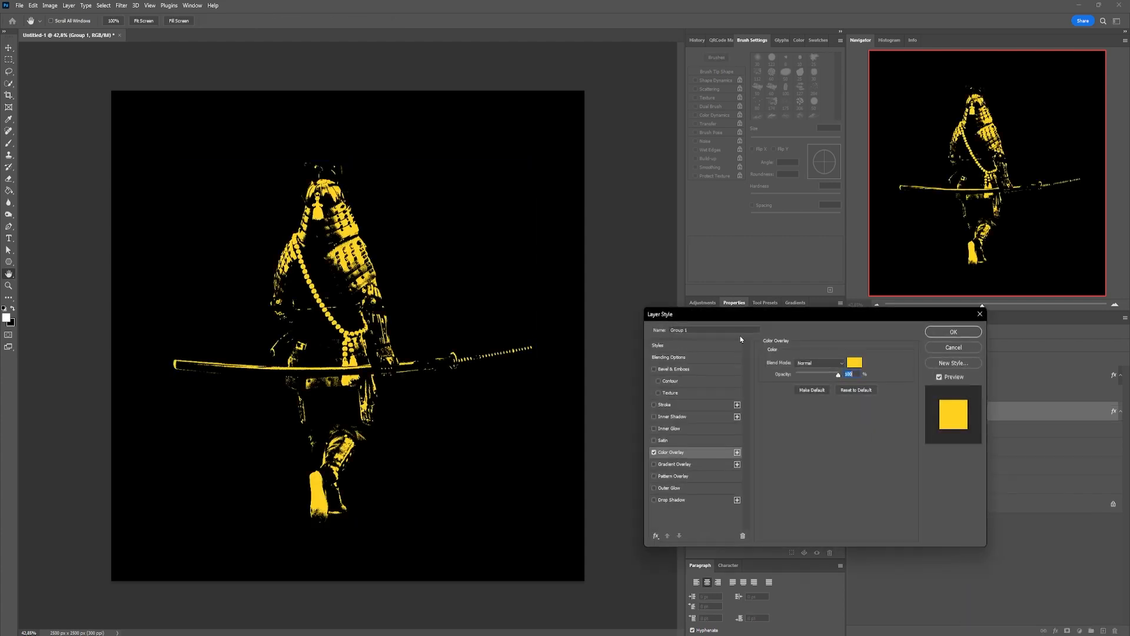
left_click(853, 363)
left_click_drag(843, 160, 843, 167)
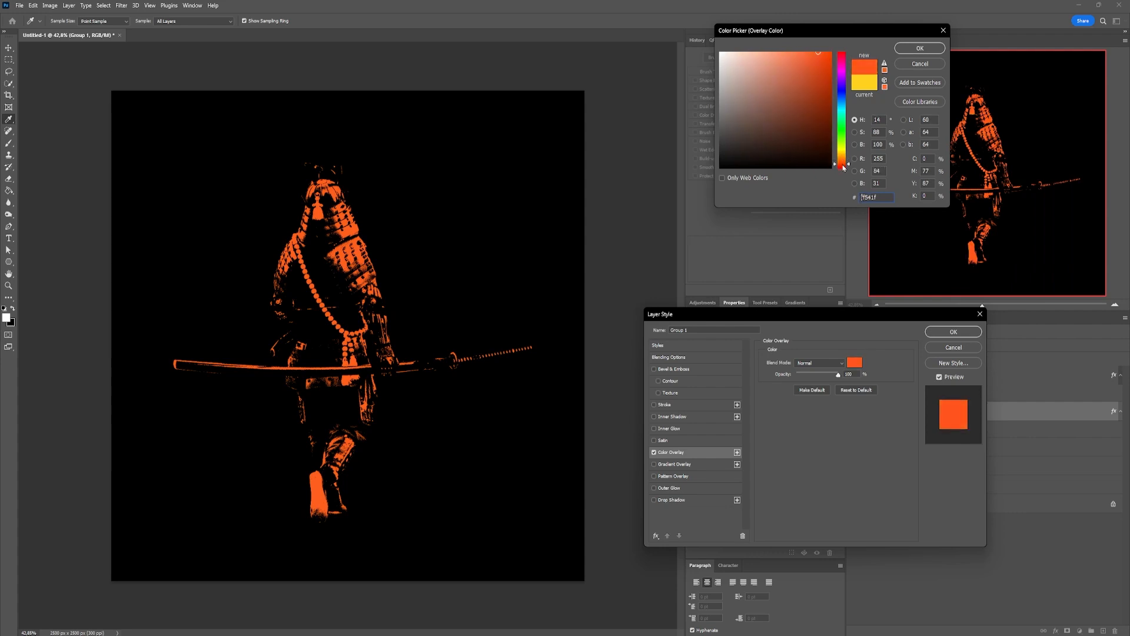
left_click(825, 52)
left_click_drag(844, 165, 845, 167)
left_click(901, 50)
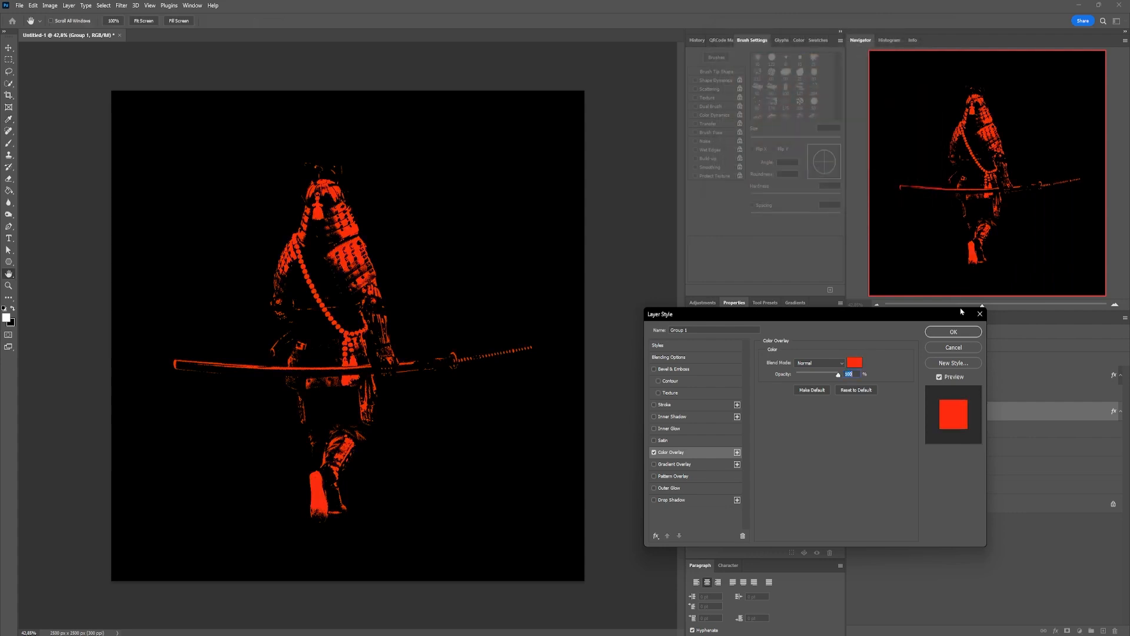
left_click(953, 331)
left_click(853, 375)
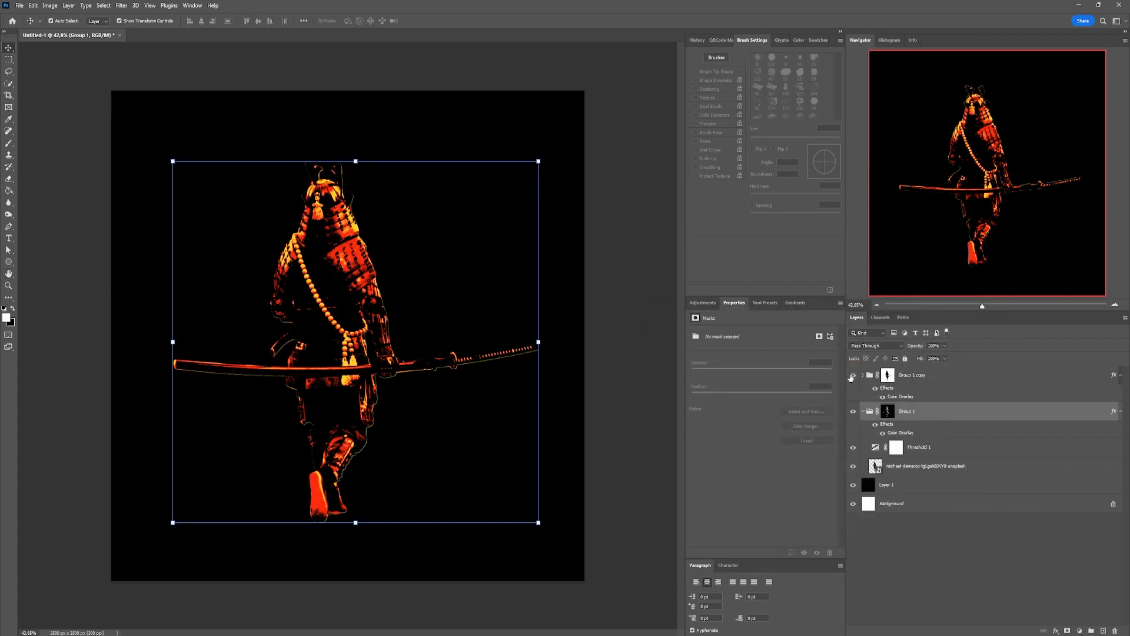
Duplicate the red group and delete the layer mask of the original Group 1
key("ctrl+j")
left_click(918, 483)
left_click(888, 447)
key("Delete")
Lower the threshold level inside Group 1 further and hide the yellow and red group copies
left_click_drag(743, 385, 715, 383)
left_click(918, 476)
left_click(886, 443)
left_click_drag(852, 411, 853, 375)
Mask Group 1 with a Color Range selection of its white areas and change its Color Overlay to dark grey
left_click(104, 5)
left_click(120, 122)
left_click(253, 310)
left_click(1067, 631)
left_click(882, 469)
left_click_drag(733, 127, 719, 141)
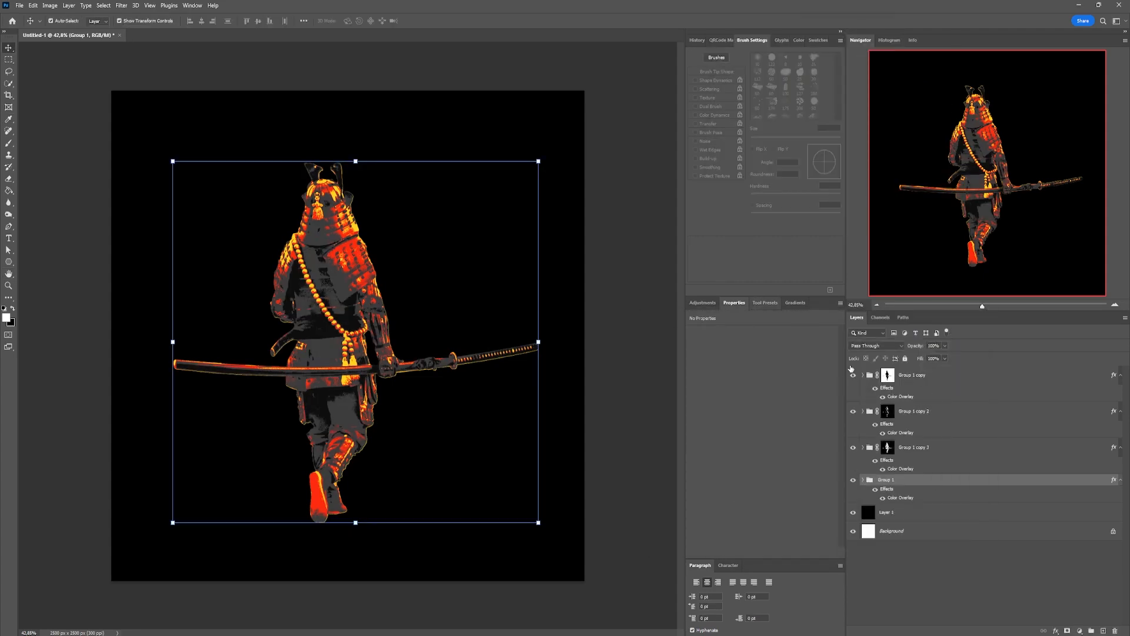
Select the red group's mask with the Smudge tool, then swap the foreground and background colors
left_click(887, 411)
key("r")
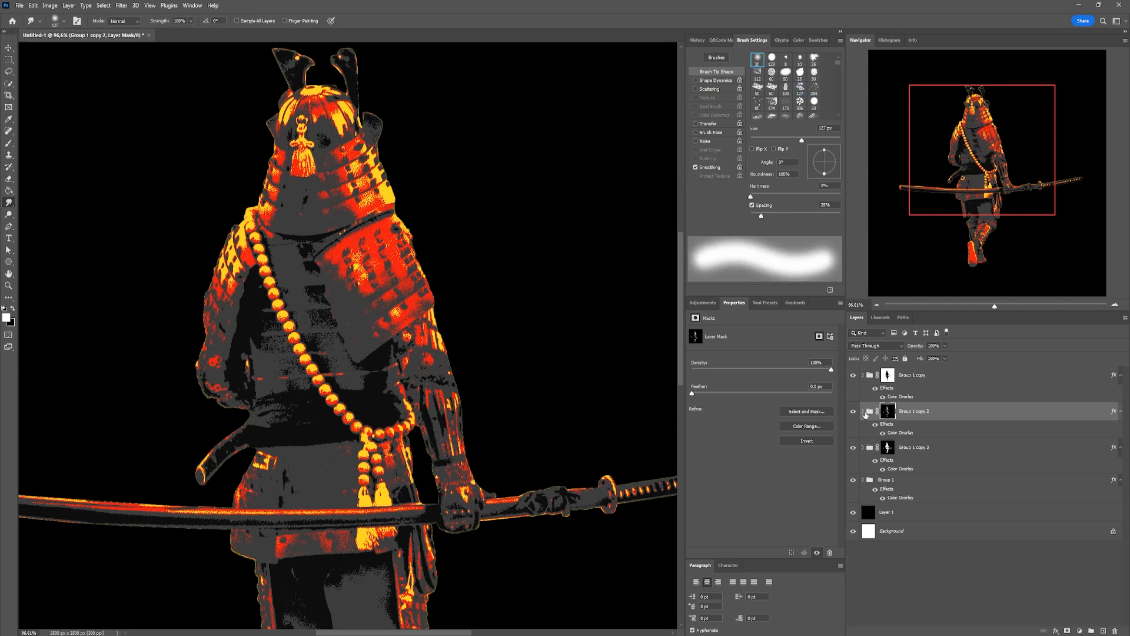
left_click(863, 411)
key("x")
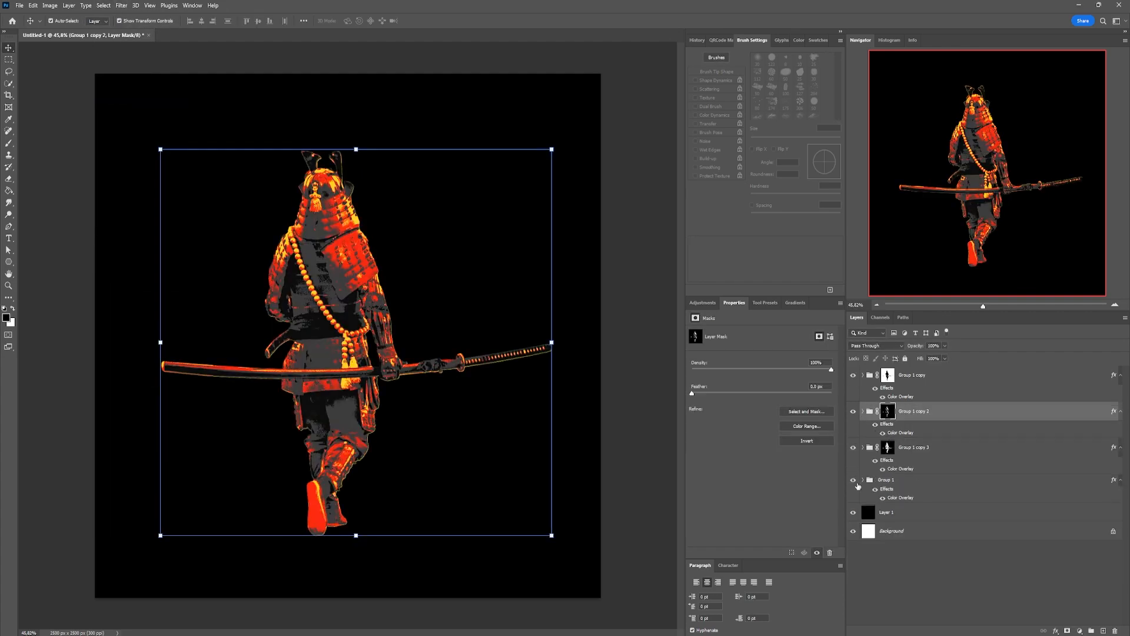
left_click(854, 480)
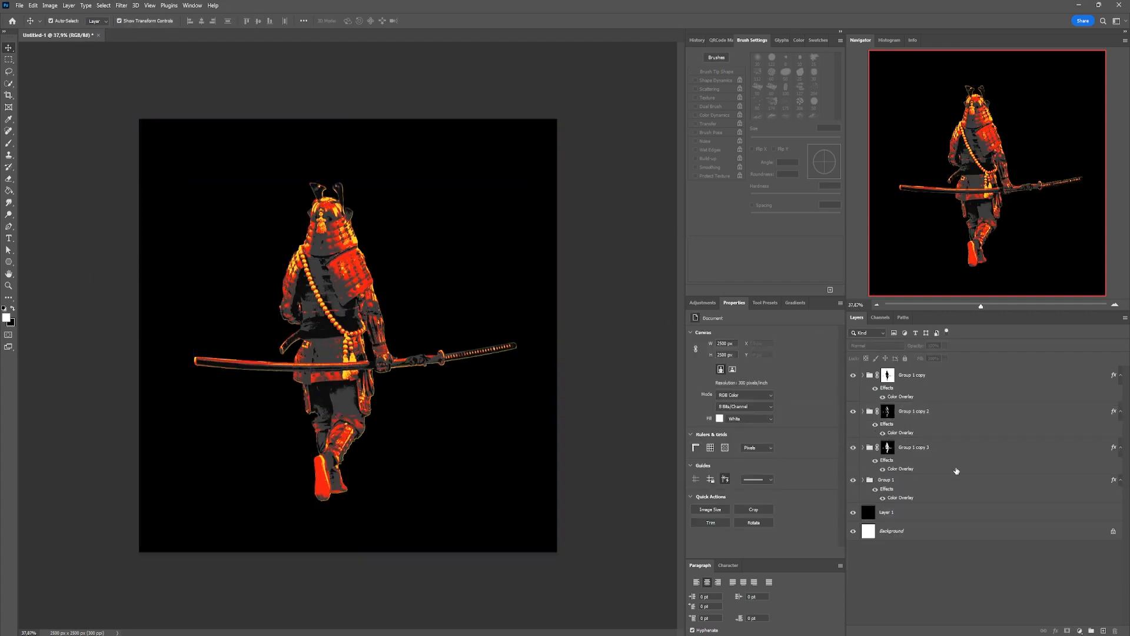
Lock the black layer and put the four samurai color groups into one group named Samurai
left_click(953, 513)
left_click(927, 377)
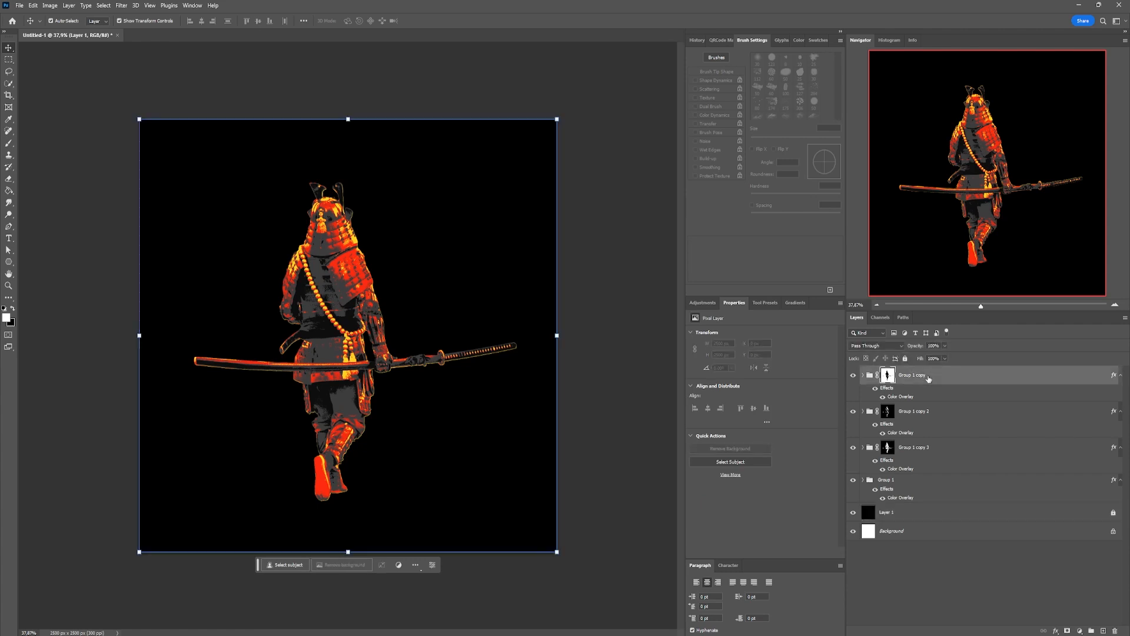
left_click(926, 488, "shift")
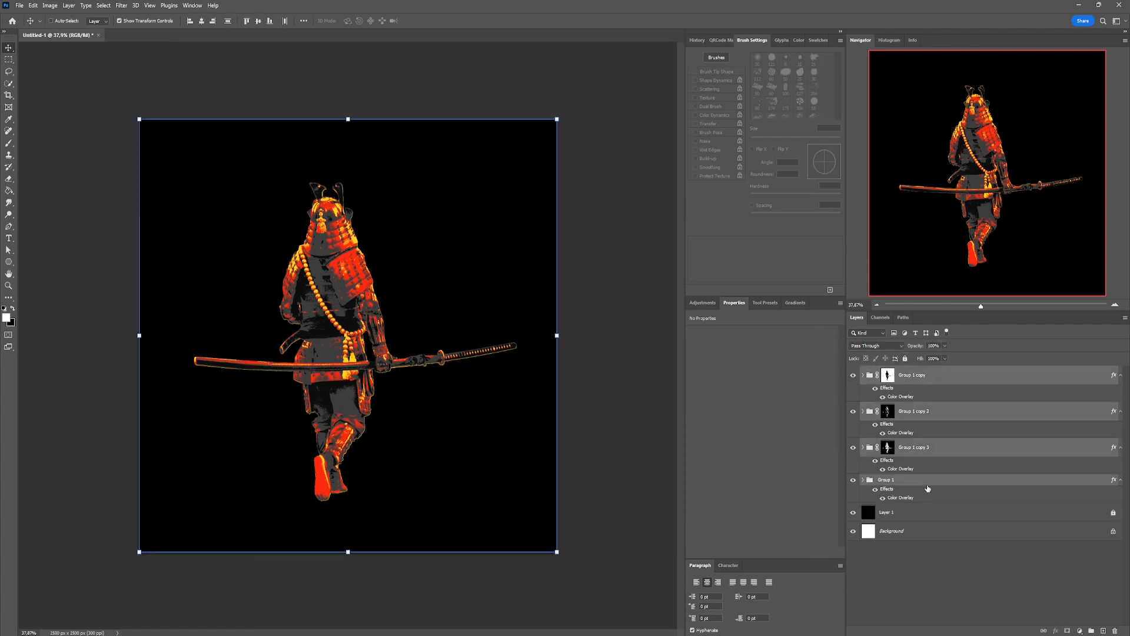
left_click(1091, 630)
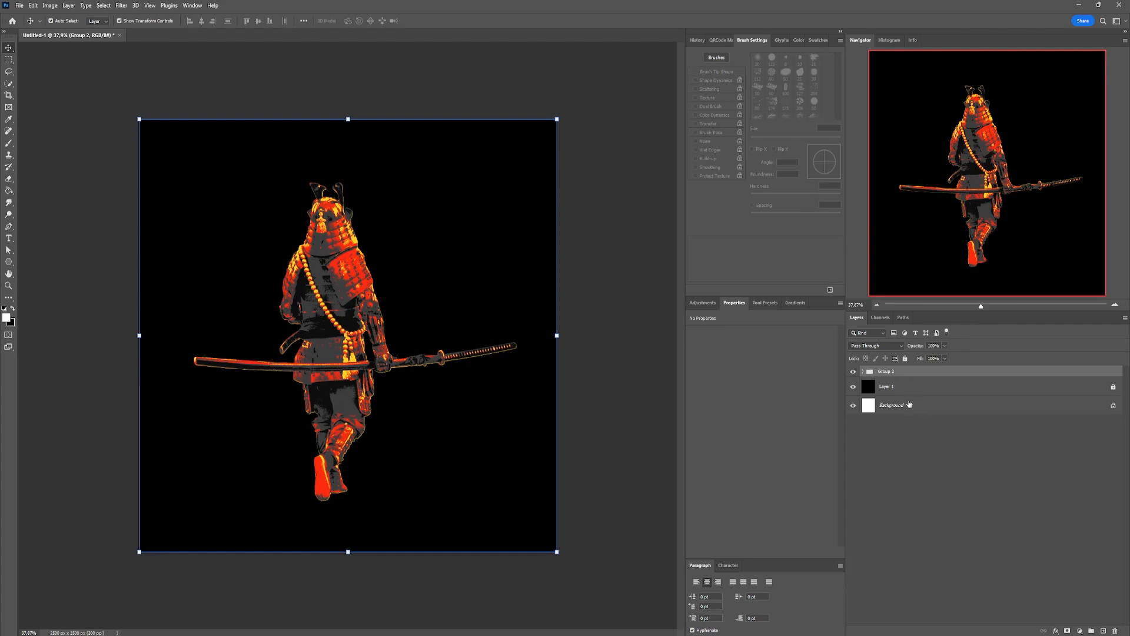
double_click(888, 371)
type("Samurai")
key("Return")
Add the white text 忠誠 in Yuji Boku, stacked vertically beside the samurai, and scale it to about 807 × 1607 px
key("t")
left_click(403, 223)
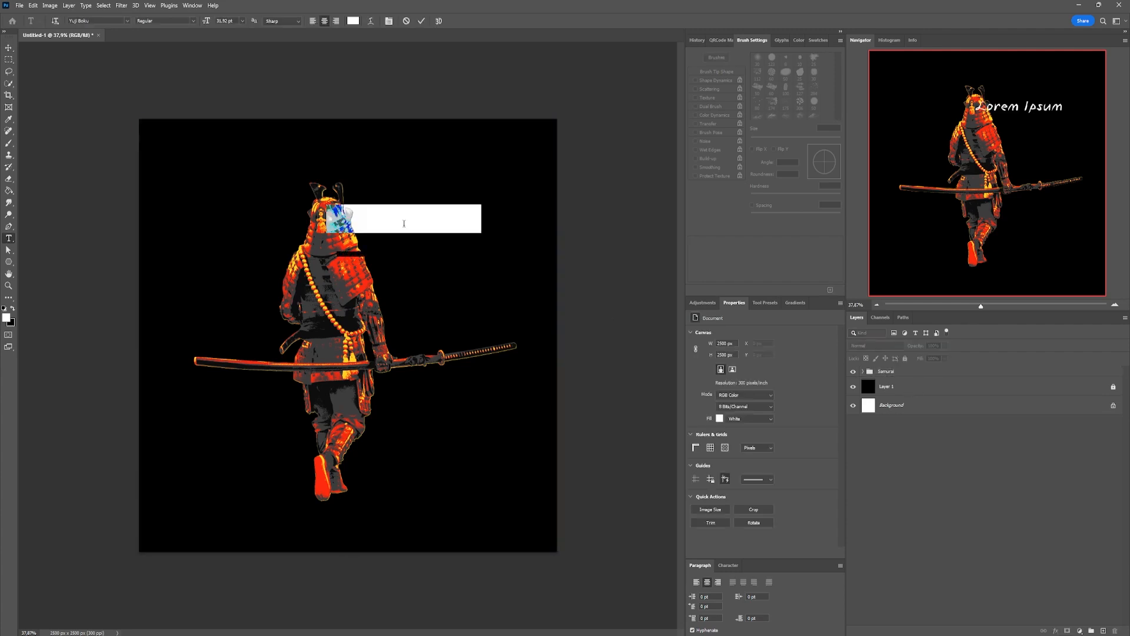
key("ctrl+v")
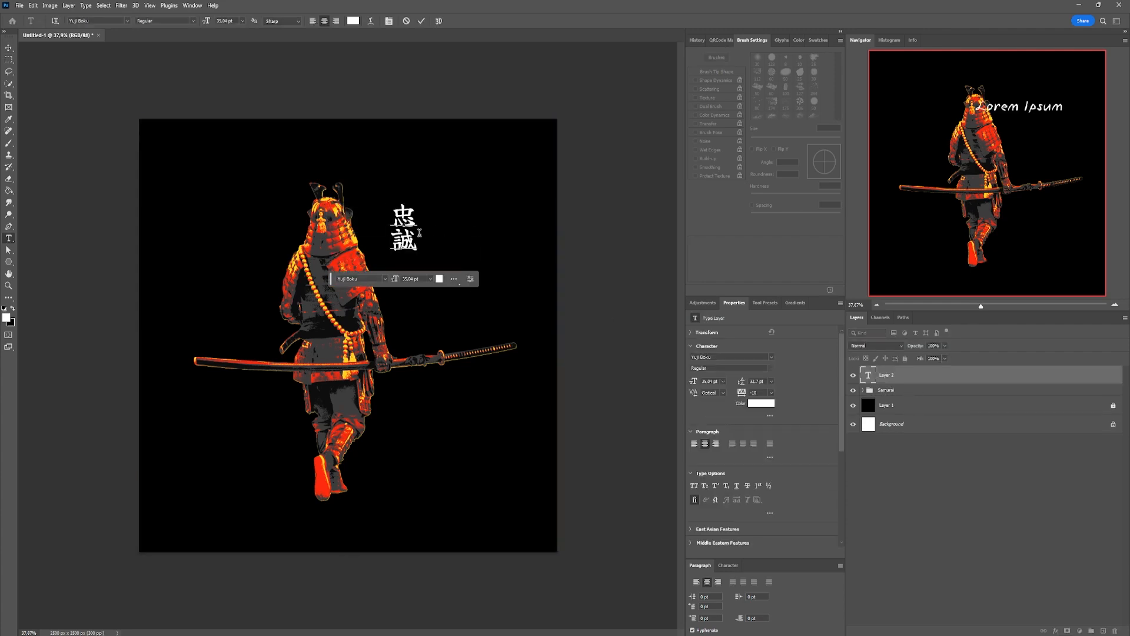
left_click_drag(415, 227, 450, 310)
left_click_drag(418, 177, 417, 165)
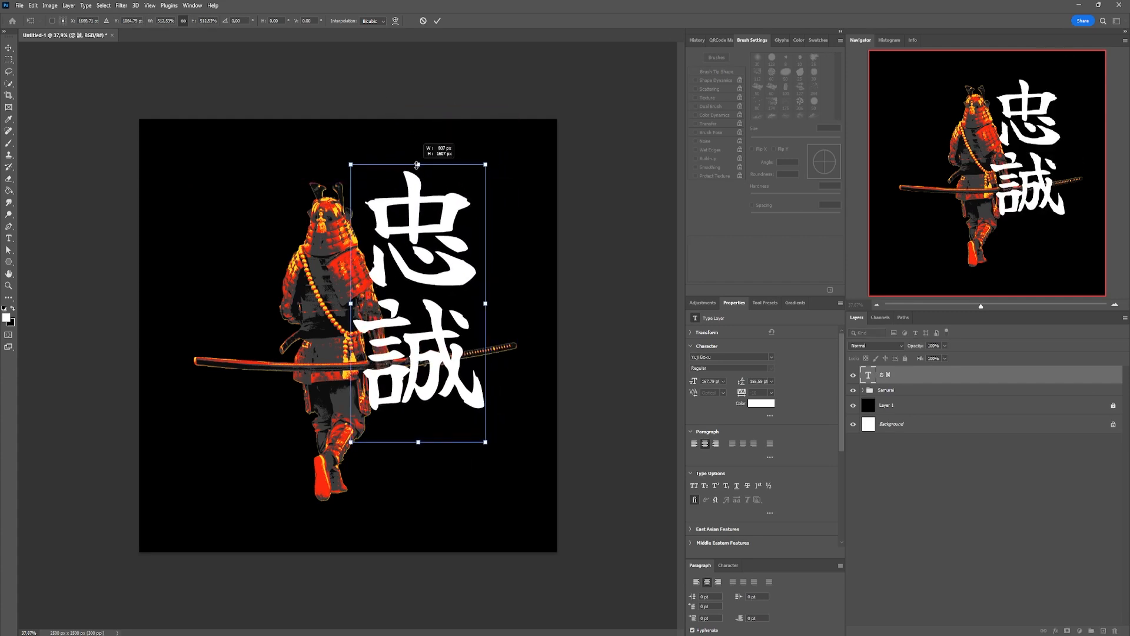
key("Return")
Place the character 心 below 忠誠 and scale both text layers together to about 104%
left_click_drag(508, 299, 418, 499)
left_click(464, 362, "shift")
key("ctrl+t")
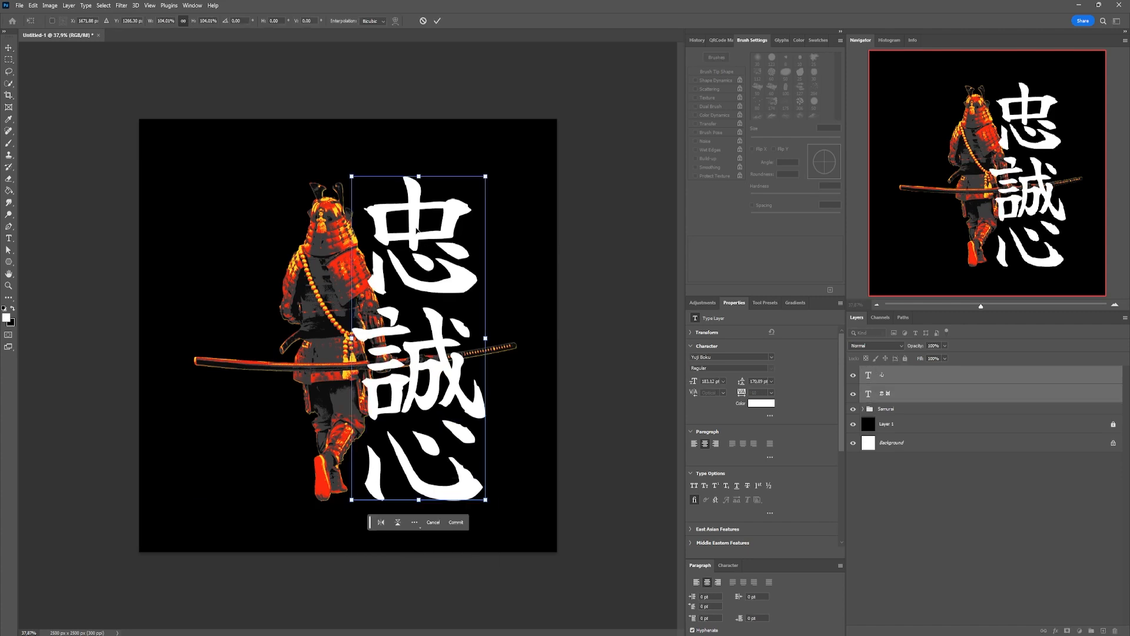
key("Return")
Move both text layers beneath the Samurai group and fine-tune the characters' size and position in the column
key("ctrl+bracketleft")
left_click_drag(457, 280, 462, 279)
left_click(513, 317)
left_click_drag(469, 391, 469, 387)
left_click(438, 491)
left_click_drag(424, 500, 424, 517)
left_click_drag(464, 433, 464, 425)
key("Return")
left_click_drag(510, 398, 468, 428)
left_click_drag(467, 428, 469, 428)
left_click(601, 404)
Draw an unfilled ellipse with a white stroke around the samurai's waist and sword, about 1754 × 677 px
left_click(8, 261)
left_click(43, 271)
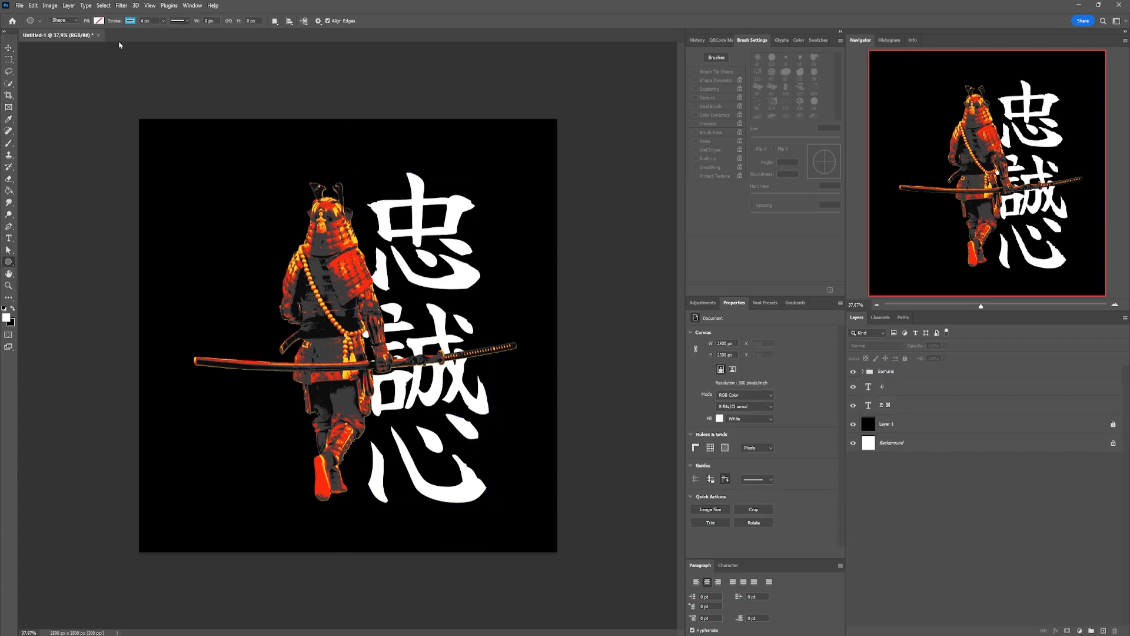
left_click(130, 21)
left_click(75, 70)
left_click(274, 34)
mouse_move(237, 301)
left_mouse_down()
mouse_move(447, 353)
mouse_move(505, 414)
mouse_move(529, 417)
left_mouse_up()
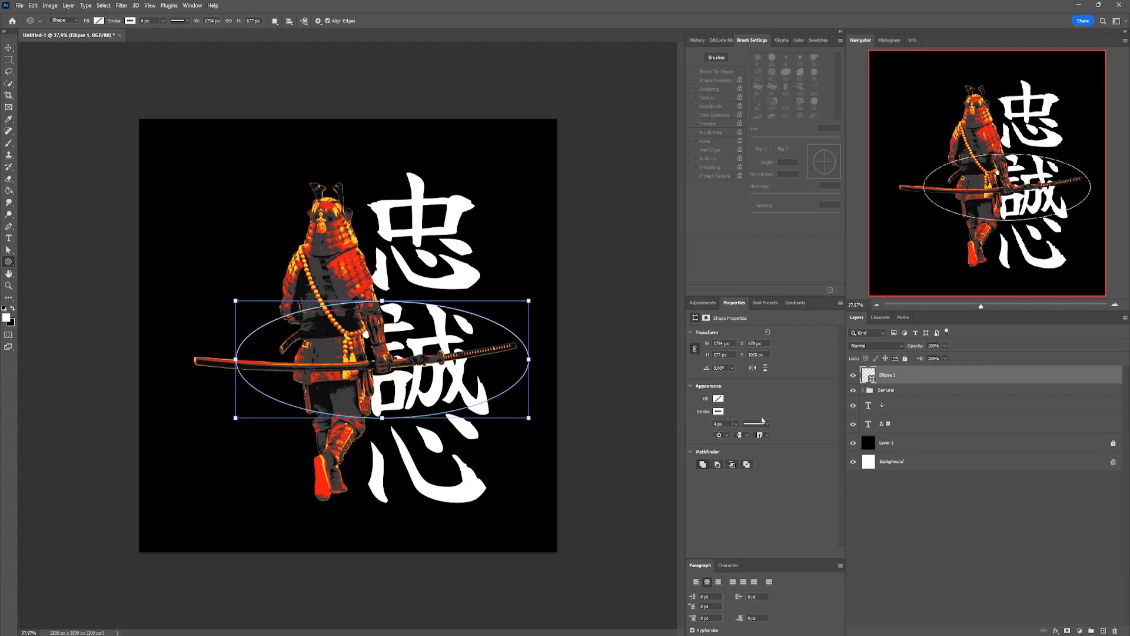
Set the ellipse's stroke width to 6 px and tilt it counterclockwise to about -21°
left_click_drag(729, 423, 681, 425)
type("6")
key("Return")
left_click_drag(534, 295, 501, 245)
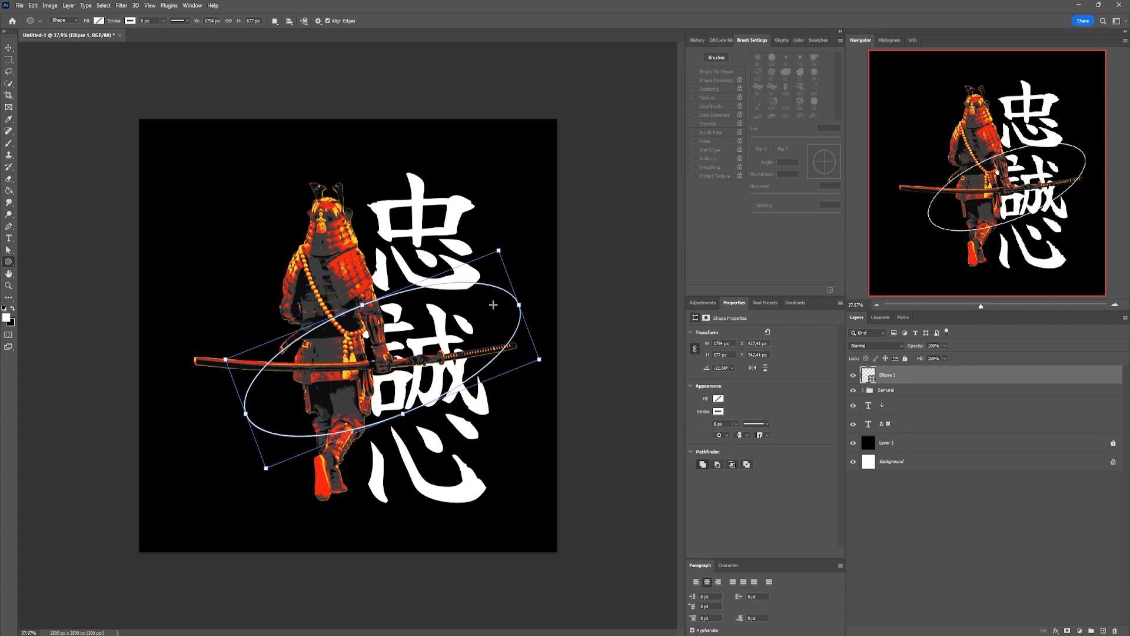
Enlarge the ellipse to about 1972 × 761 px, tilt it to about -30° and position it around the samurai
key("v")
left_click_drag(501, 306, 518, 314)
left_click(526, 316)
left_click(542, 308)
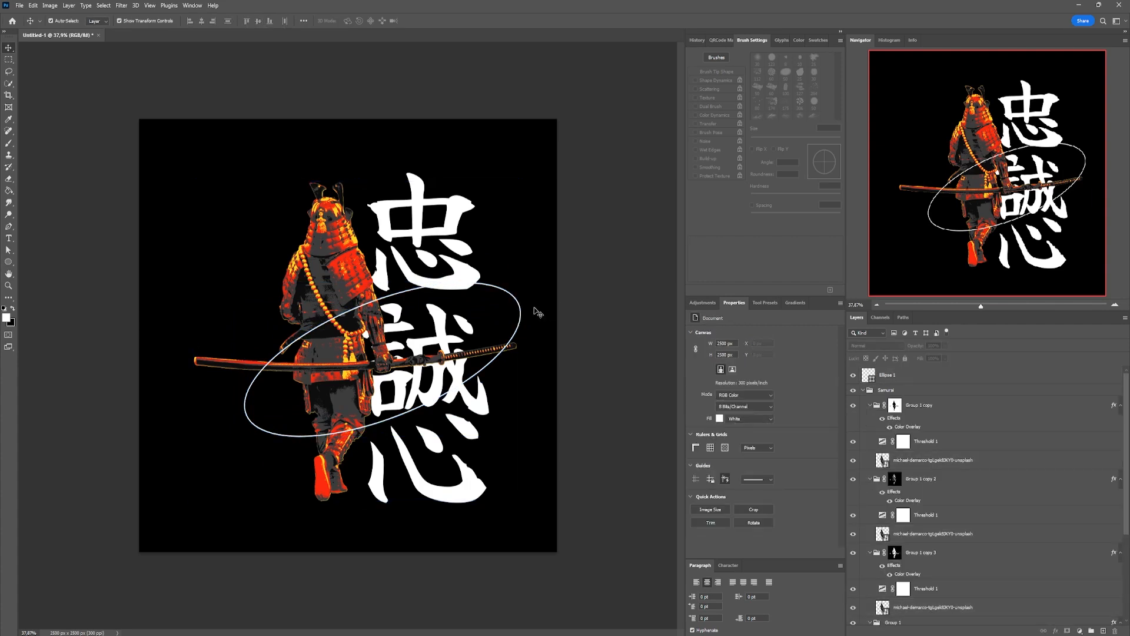
left_click(521, 309)
mouse_move(382, 283)
left_mouse_down()
mouse_move(383, 263)
mouse_move(378, 304)
left_mouse_up()
left_click_drag(540, 337, 534, 309)
left_click_drag(451, 316, 451, 309)
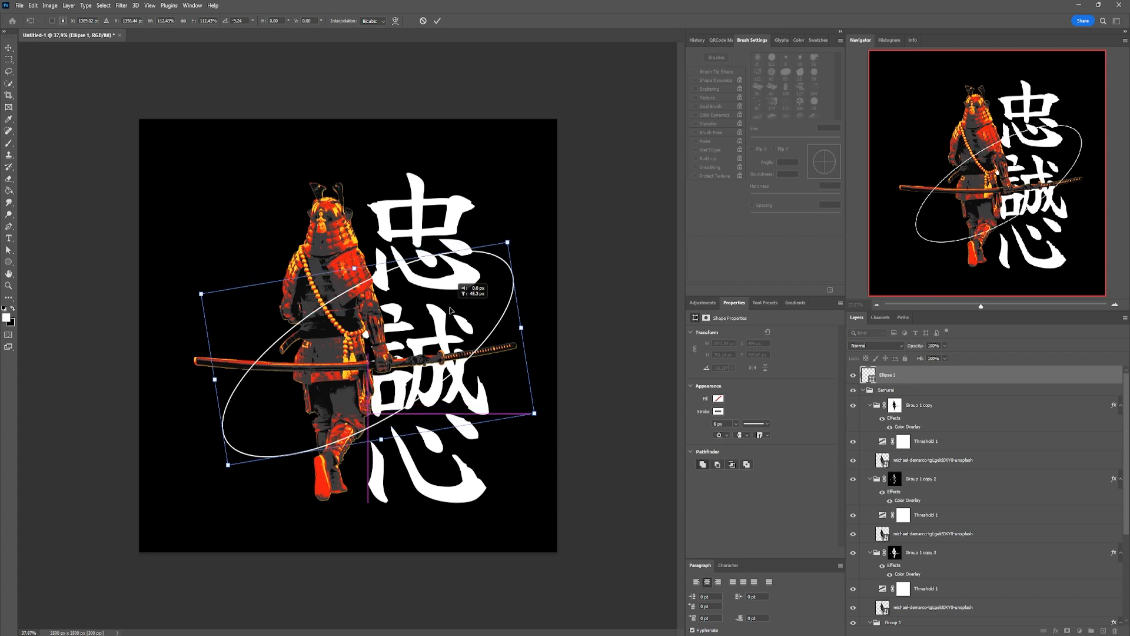
key("Return")
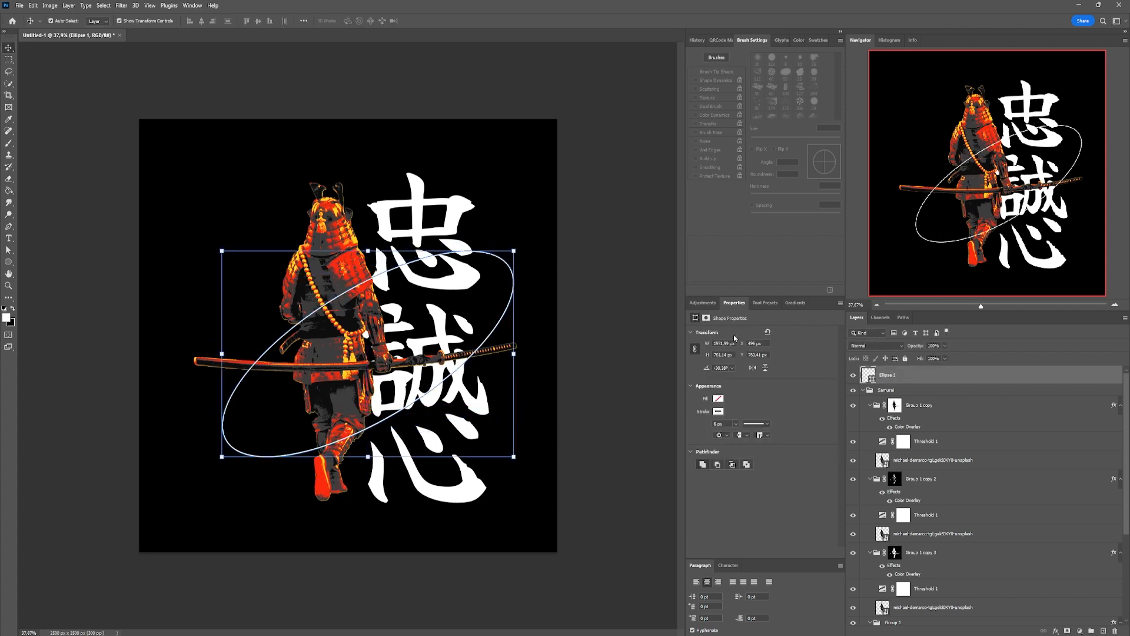
Duplicate the ellipse below the Samurai group and move the copy beneath both text layers
left_click(863, 391)
left_click_drag(894, 378, 896, 398)
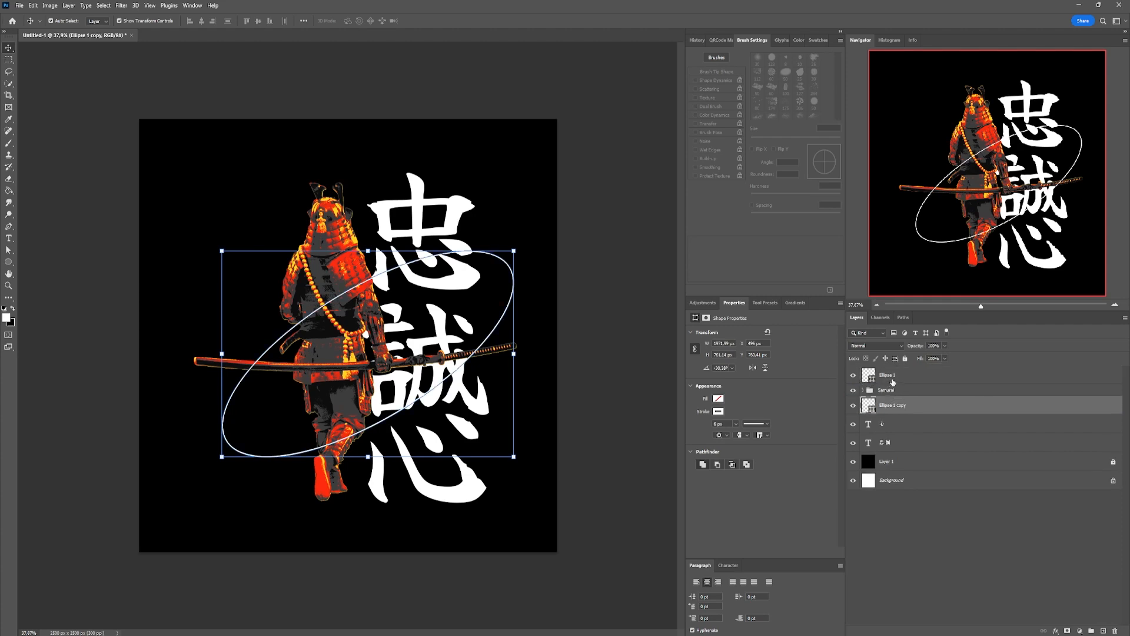
left_click(896, 377)
left_click_drag(896, 414, 897, 447)
Group the two text layers 心 and 忠誠 and name the group TEXT
left_click(912, 411)
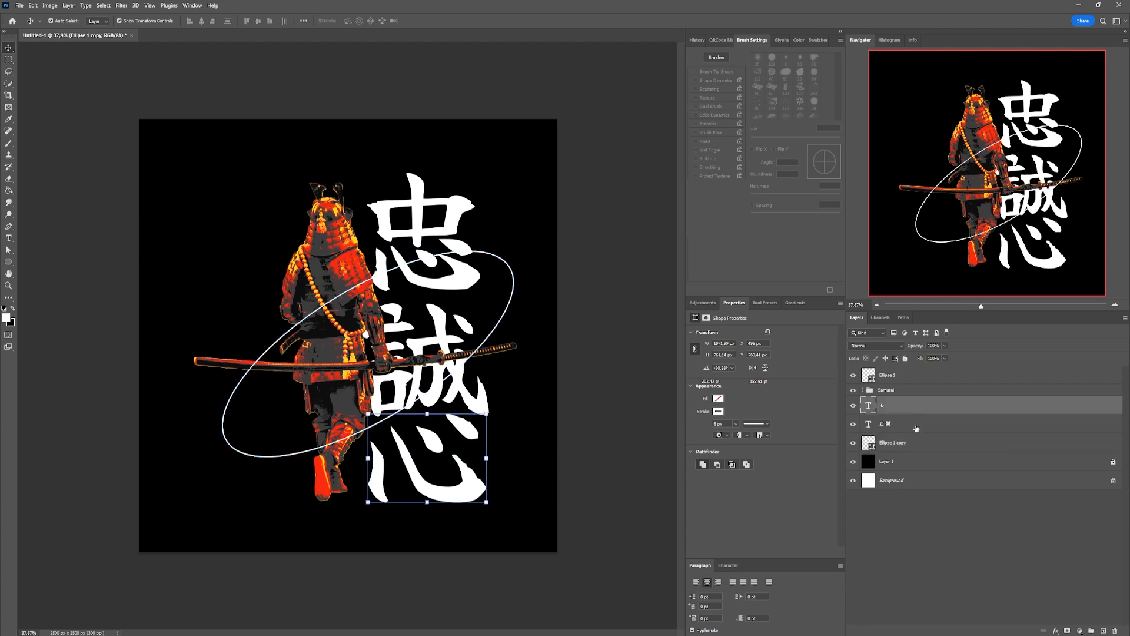
left_click(915, 429, "shift")
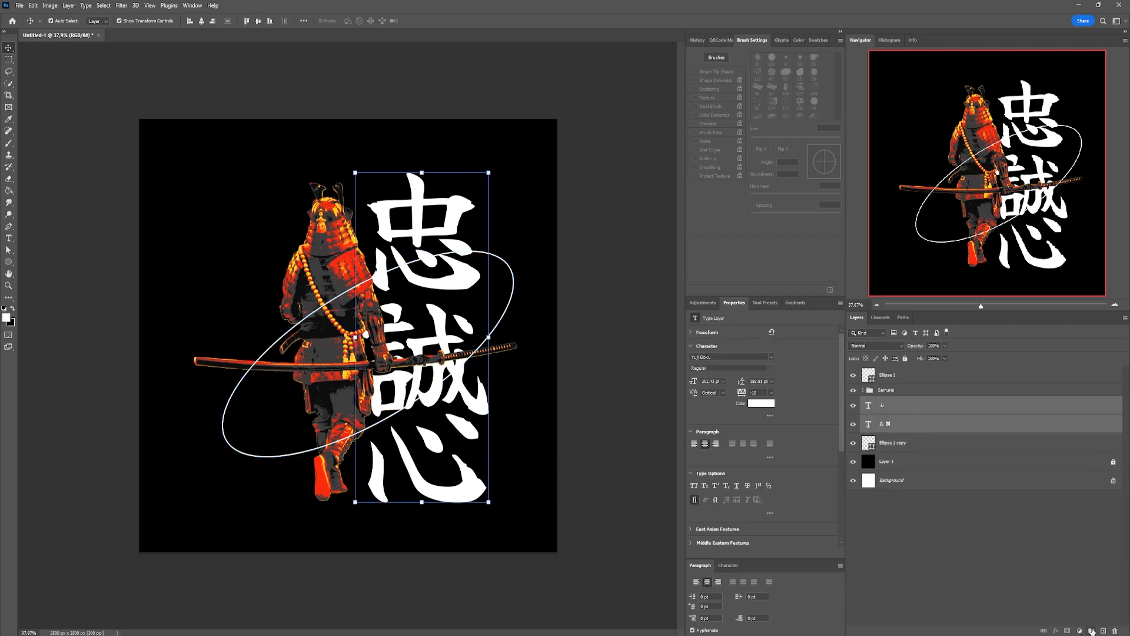
left_click(1092, 631)
double_click(885, 402)
type("TEXT")
key("Return")
Duplicate the TEXT group and rename the copy TEXT
left_click_drag(907, 405, 1103, 630)
double_click(891, 402)
left_click_drag(889, 401, 912, 402)
key("BackSpace")
key("Return")
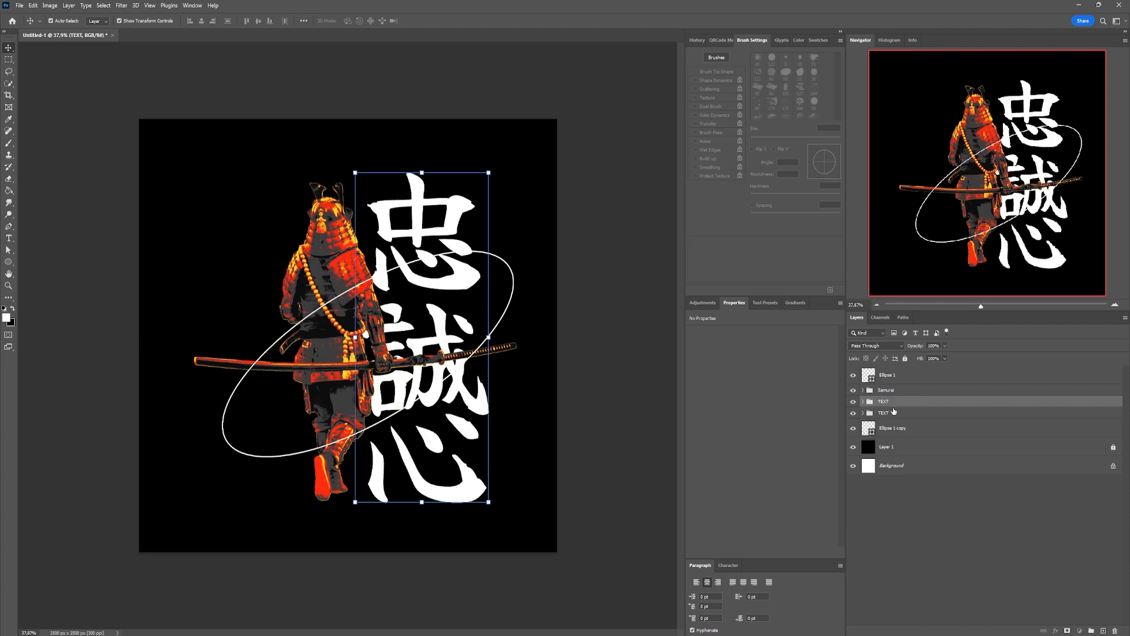
Change the color of the 忠誠 text in the lower TEXT group to black, 000000
left_click(900, 415)
left_click(862, 413)
left_click(895, 429)
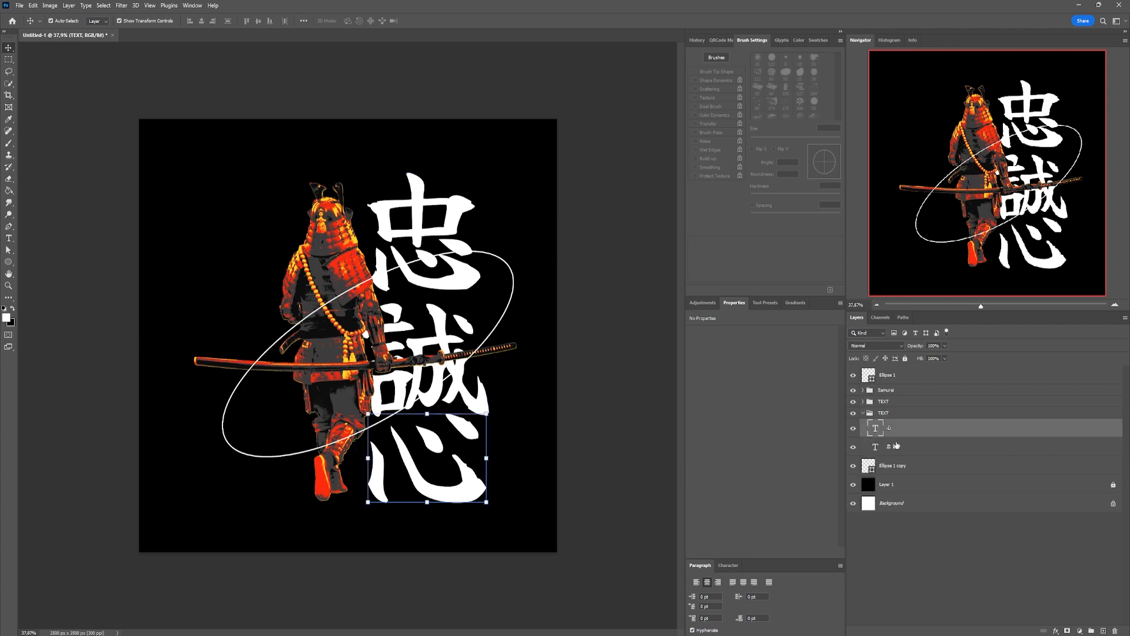
left_click(897, 447)
left_click(761, 403)
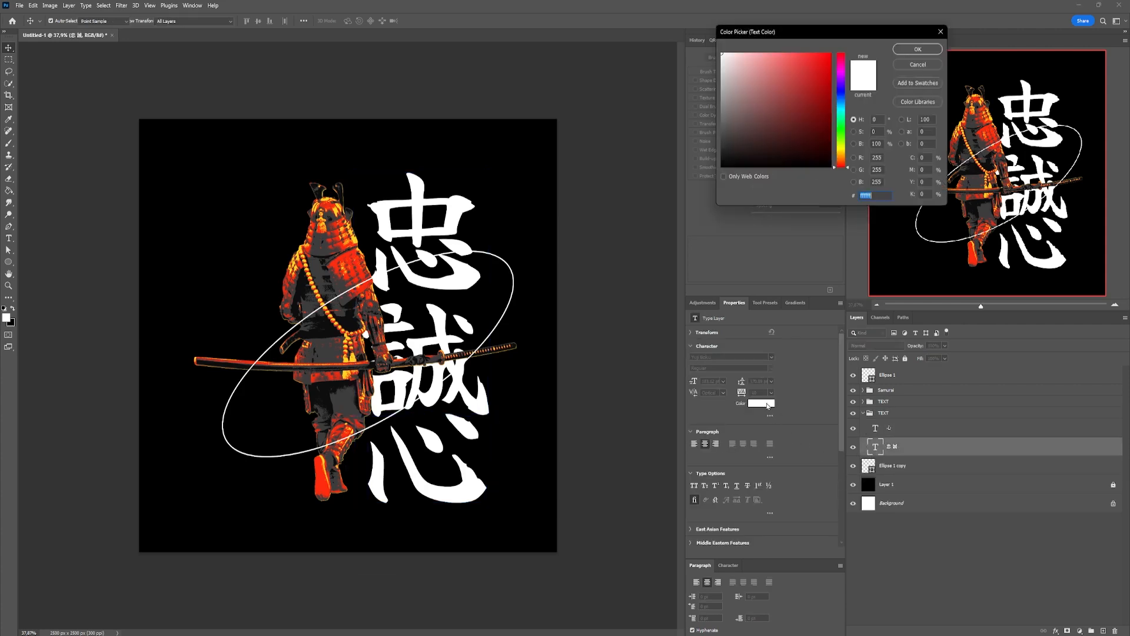
type("000000")
left_click(920, 49)
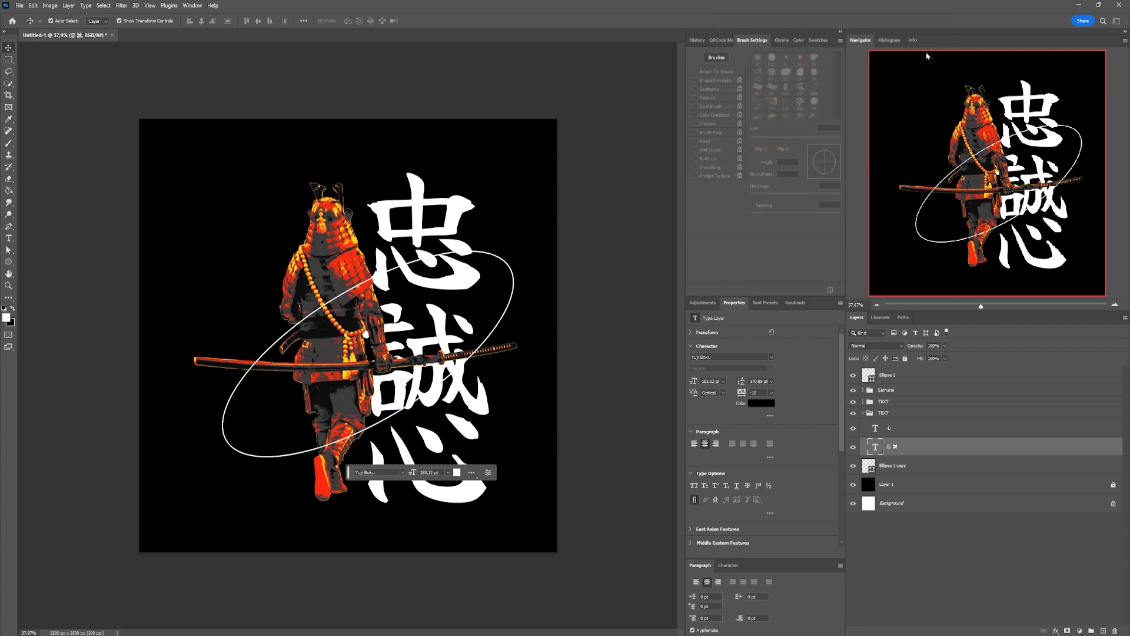
Nudge the lower TEXT group slightly right and down behind the white characters, and hide the Ellipse 1 layer
left_click(447, 285)
key("ctrl+t")
key("Right")
key("Right")
key("Right")
key("Right")
key("Down")
key("Down")
key("Down")
key("Down")
key("Right")
key("Right")
key("Right")
key("Right")
key("Right")
key("Right")
key("Right")
key("Right")
left_click(853, 375)
key("Right")
key("Right")
key("Down")
key("Down")
key("Right")
key("Right")
key("Right")
key("Right")
key("Down")
key("Down")
key("Down")
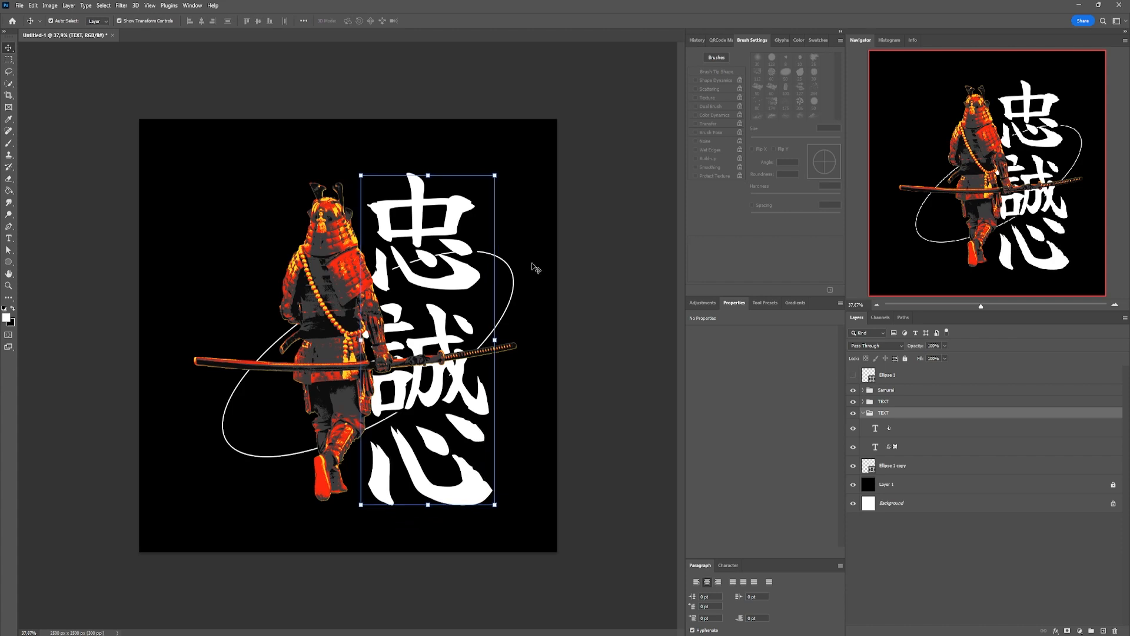
Collapse the lower TEXT group and show the Ellipse 1 layer again
left_click(535, 267)
left_click(863, 413)
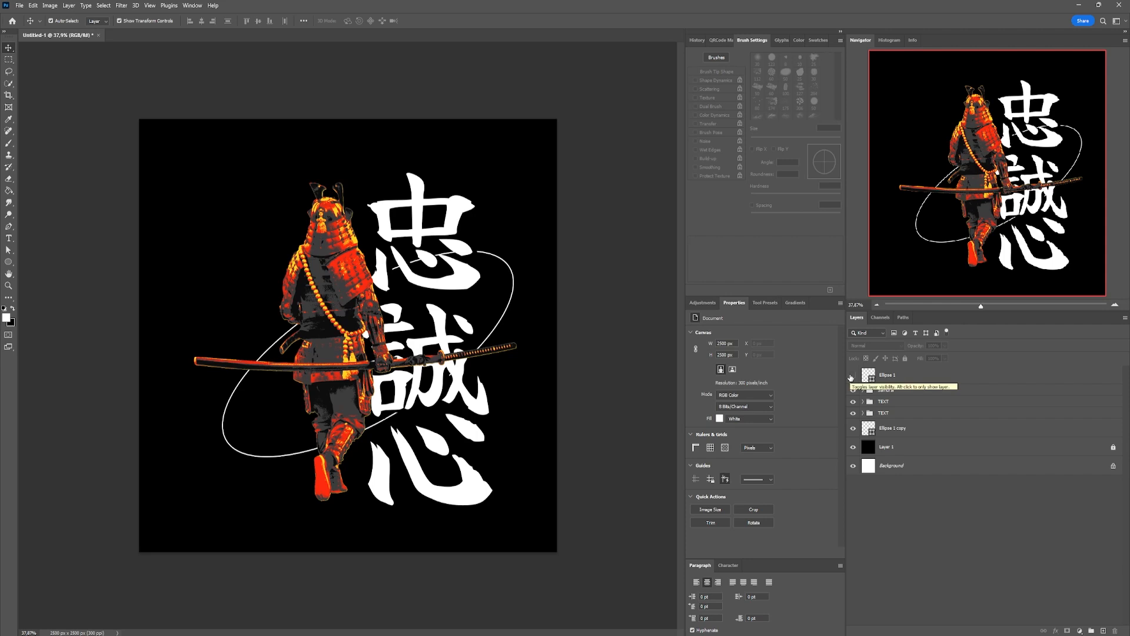
left_click(852, 375)
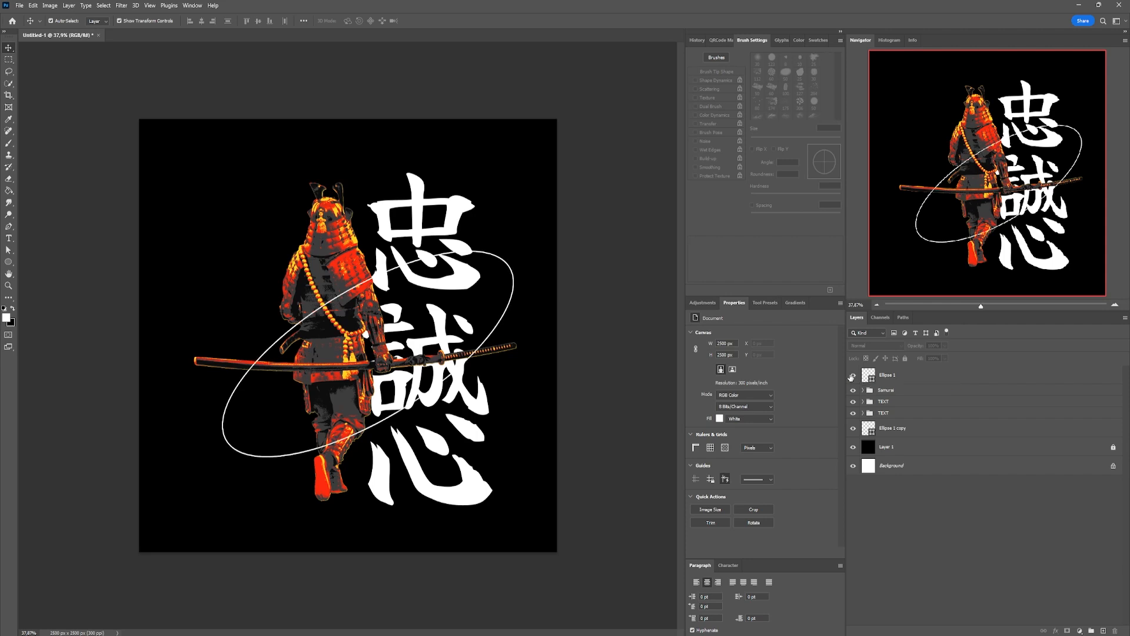
Add a layer mask to Ellipse 1 and set the brush size to 199 px
left_click(872, 378)
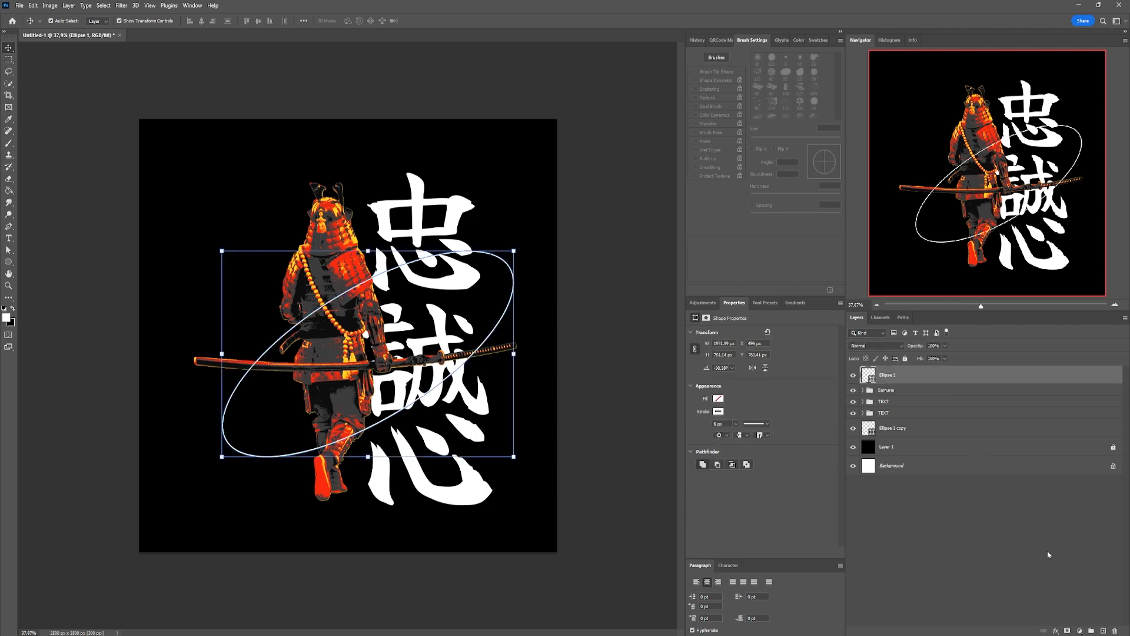
left_click(1067, 630)
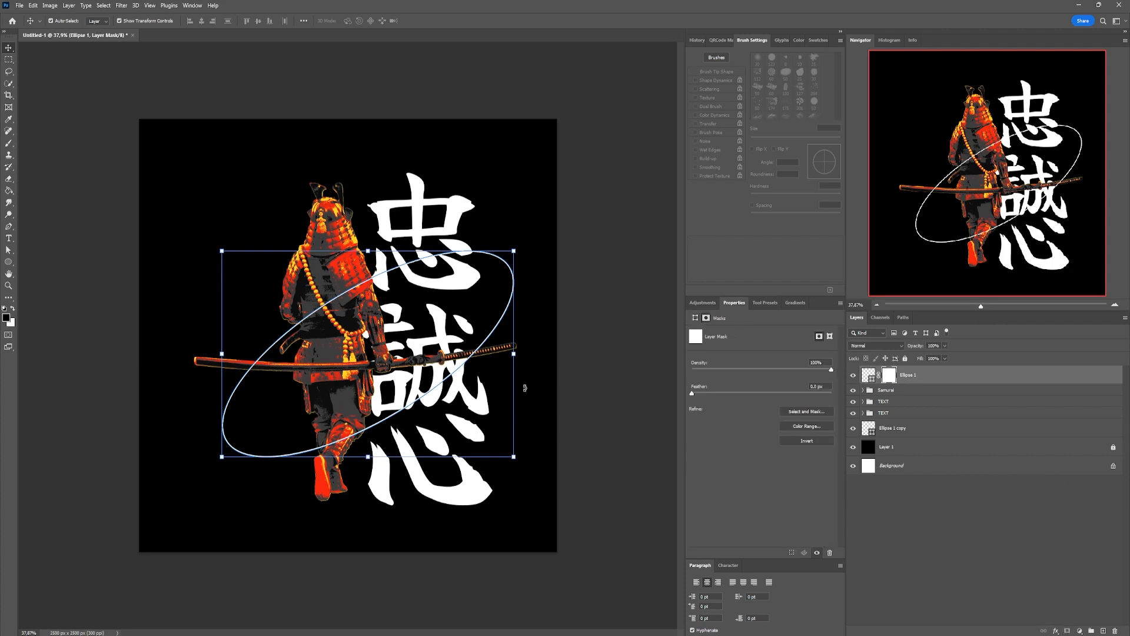
key("b")
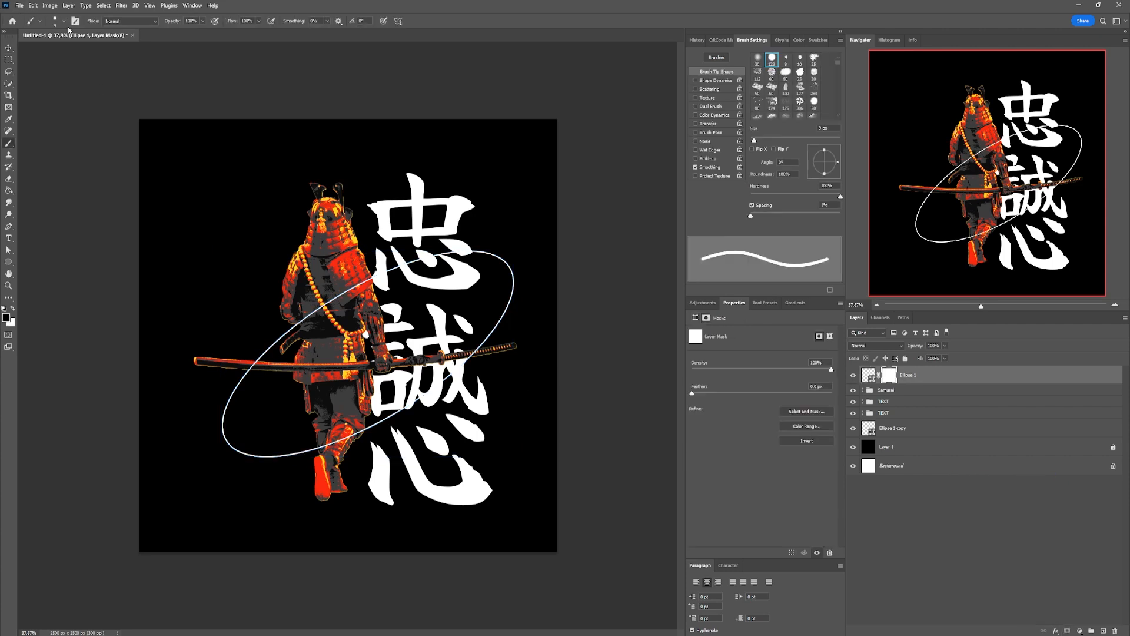
left_click(64, 22)
left_click_drag(51, 51, 92, 50)
key("Return")
scroll(418, 339, "up", 3)
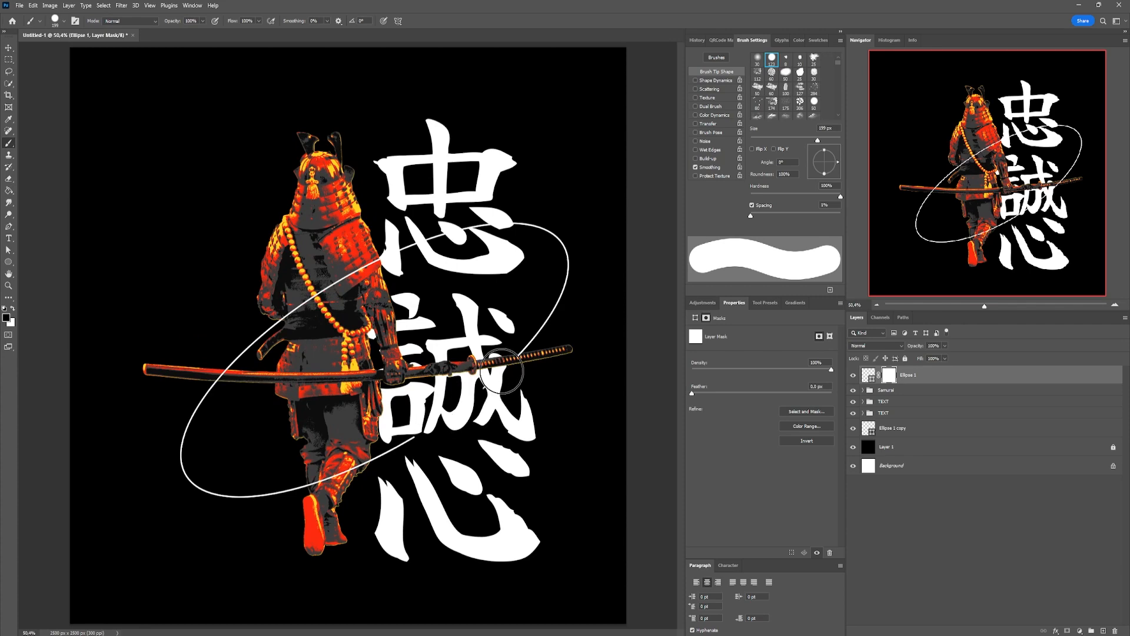
Paint black on the mask to erase the ellipse's upper arc where it crosses the samurai's torso and shoulder
left_click_drag(277, 325, 400, 242)
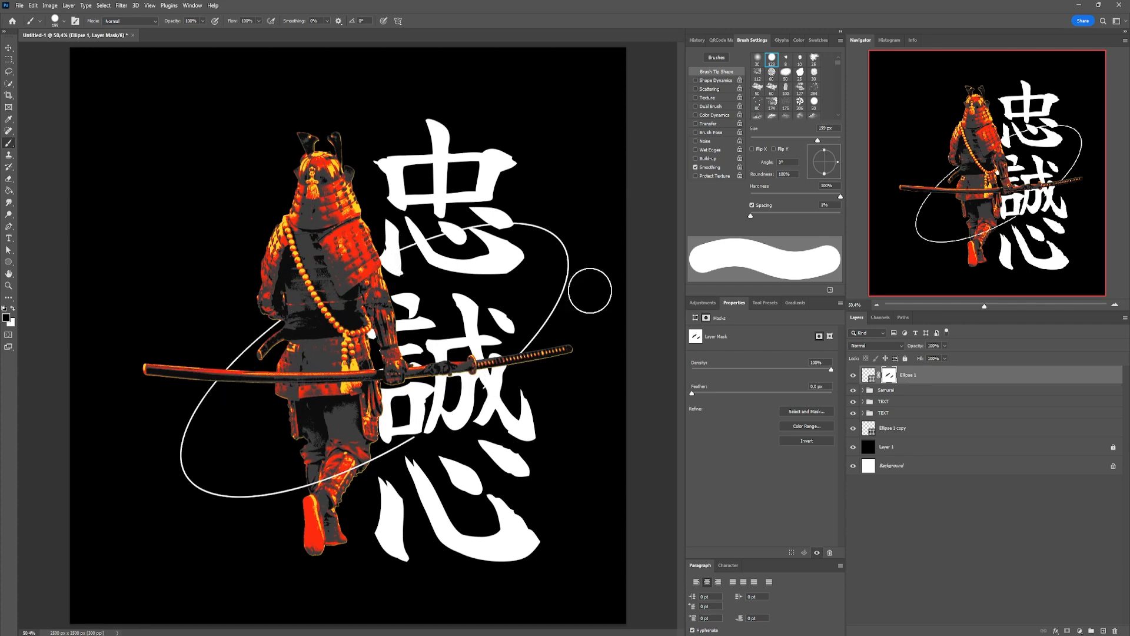
key("x")
key("x")
scroll(412, 394, "down", 1)
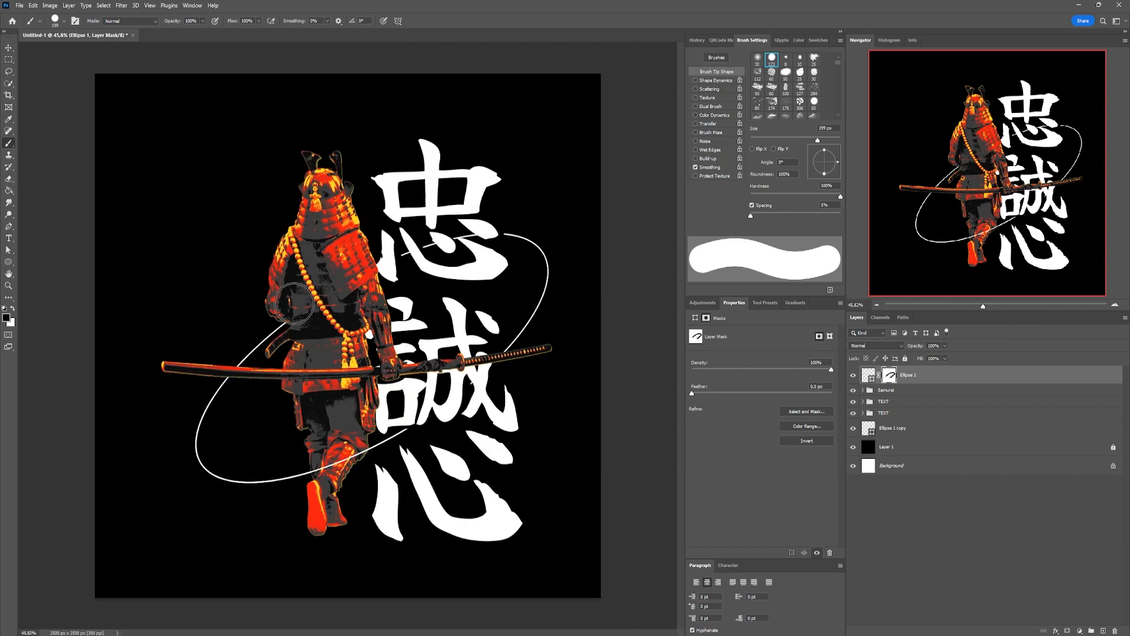
key("v")
left_click(584, 283)
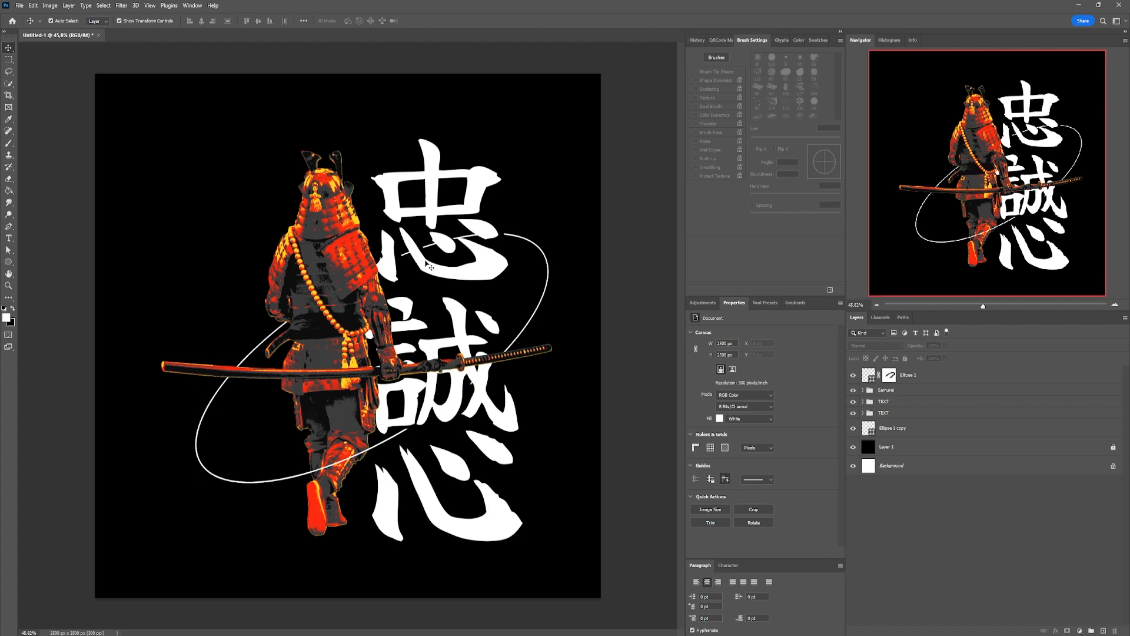
Draw a four-pointed star about 119 px wide with the Polygon tool beside the samurai and rotate it 45°
left_click(8, 261)
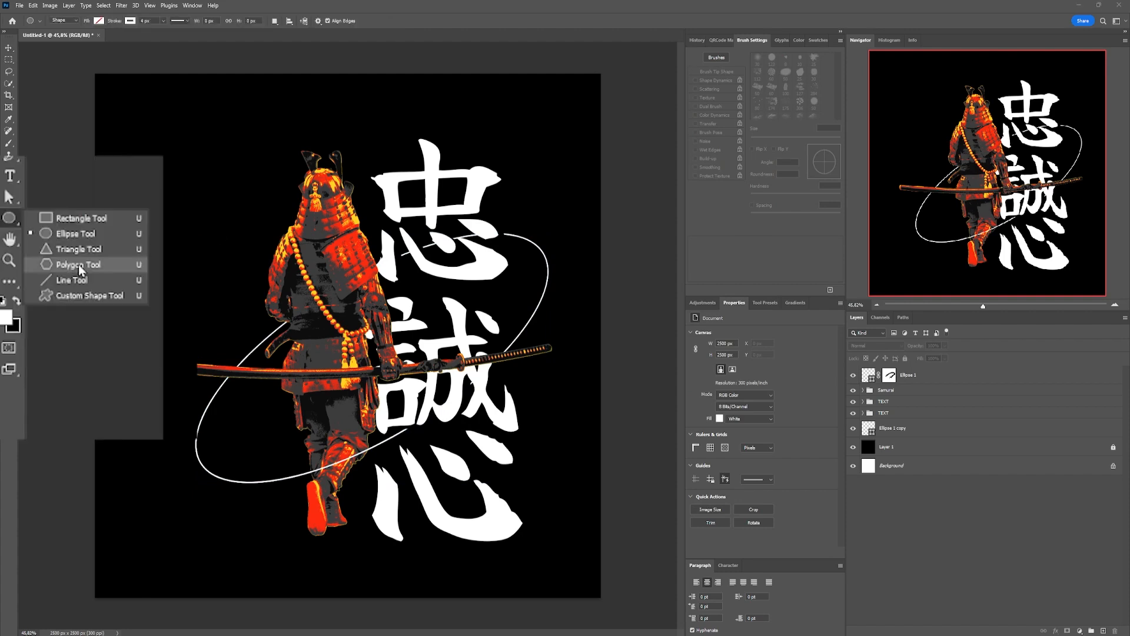
left_click(80, 270)
scroll(83, 174, "up", 3)
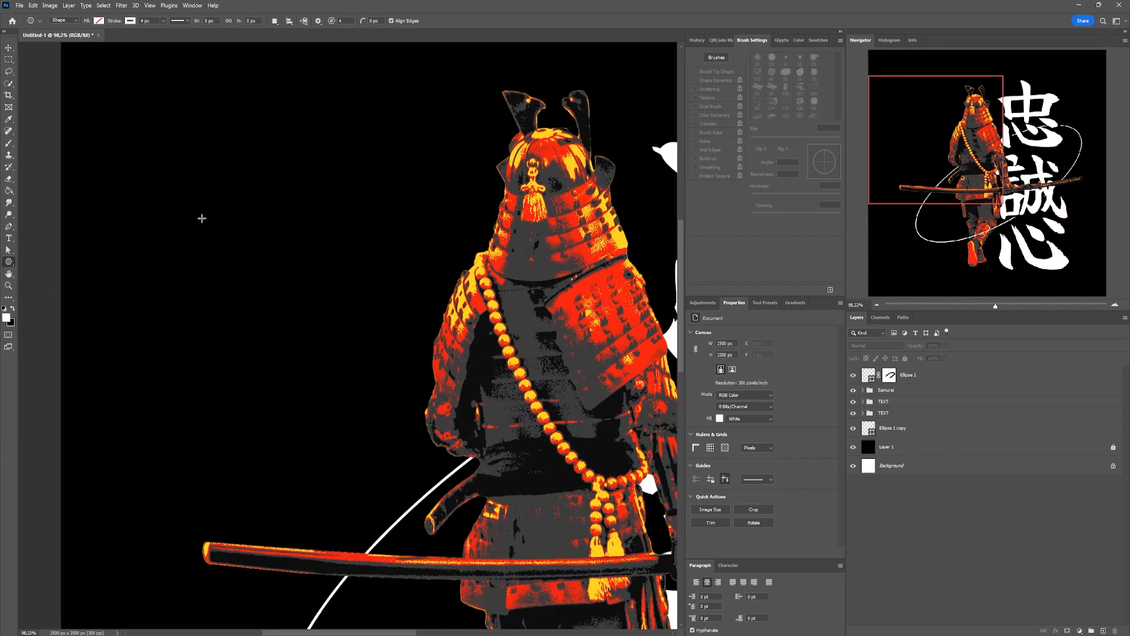
left_click_drag(314, 284, 431, 309)
mouse_move(375, 270)
left_mouse_down()
mouse_move(405, 277)
mouse_move(462, 339)
mouse_move(453, 334)
left_mouse_up()
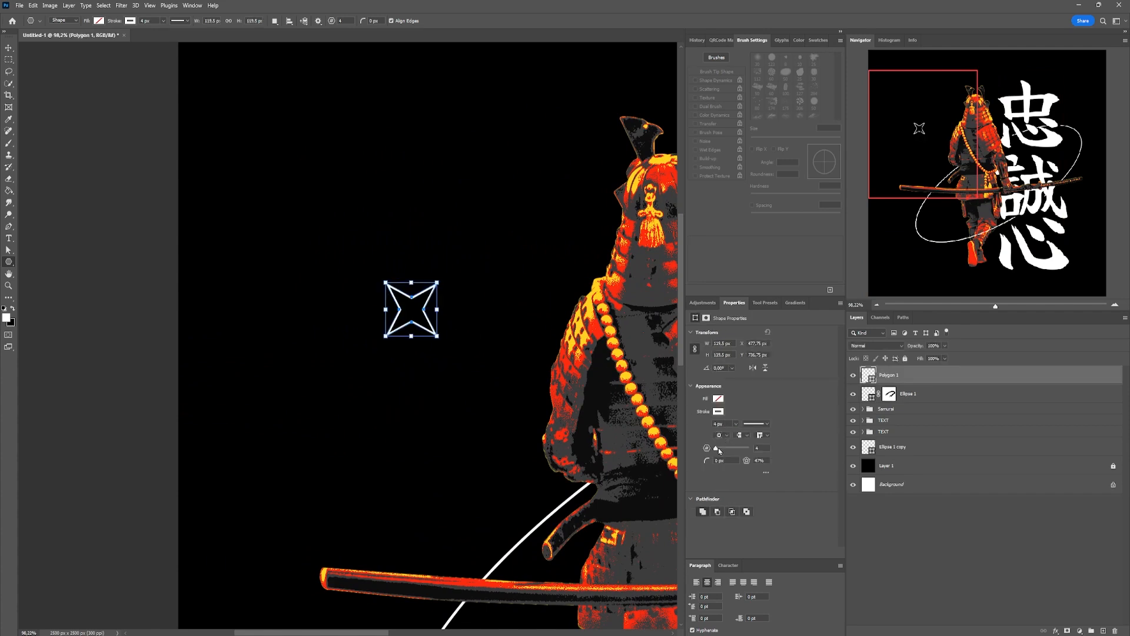
left_click_drag(444, 281, 471, 305)
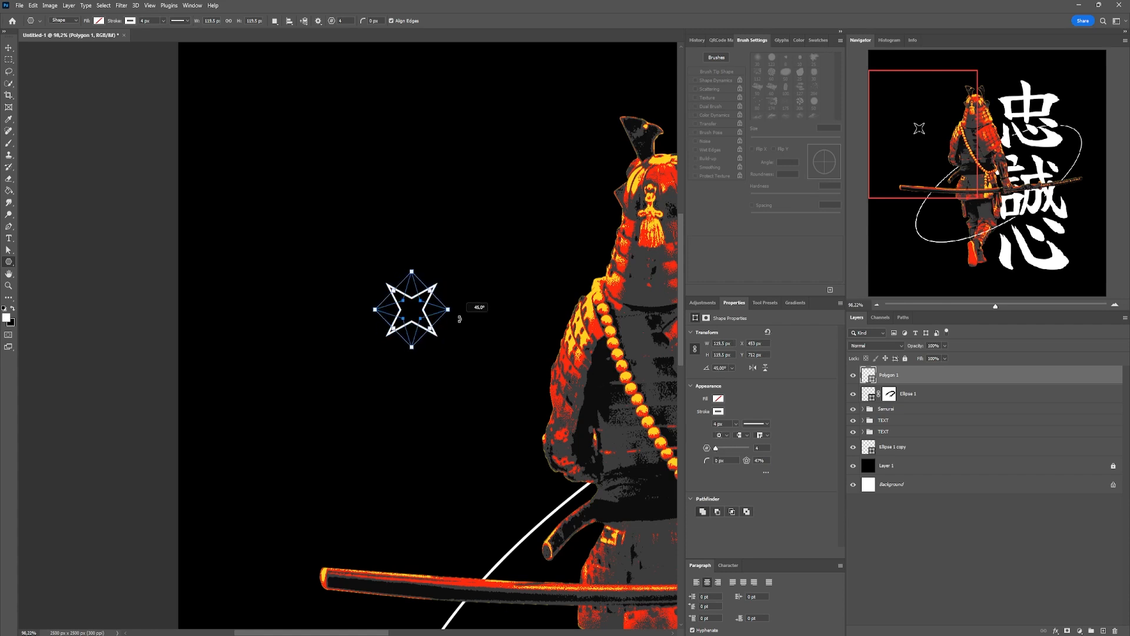
Try different side counts and star ratios on the star, settling on 4 sides and a 10% ratio
left_click_drag(716, 451, 705, 447)
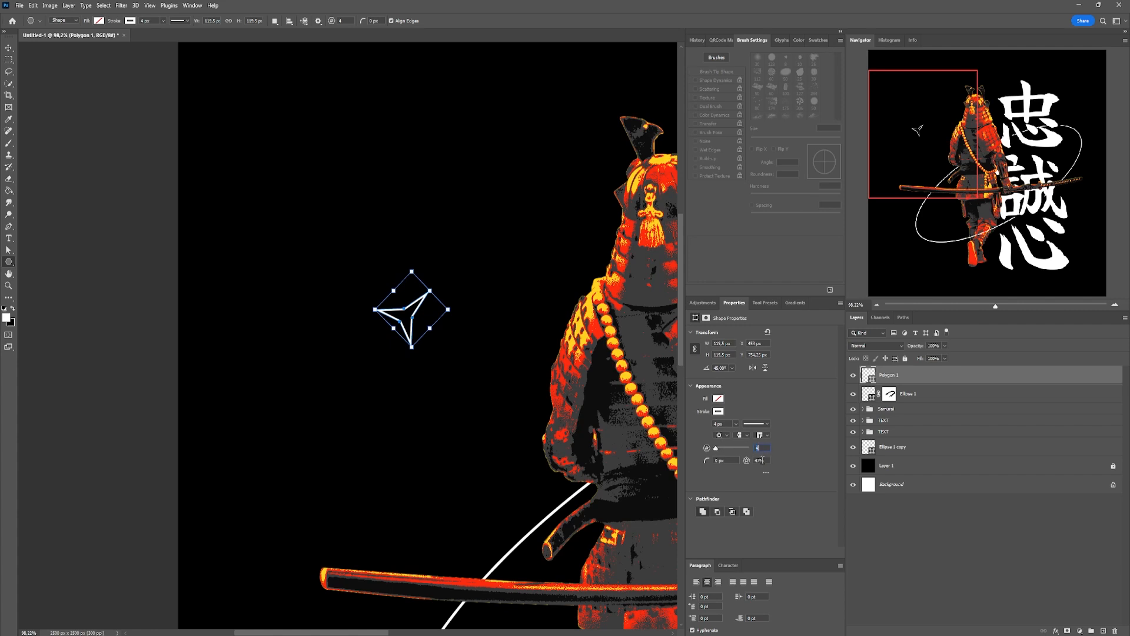
key("Return")
left_click(759, 460)
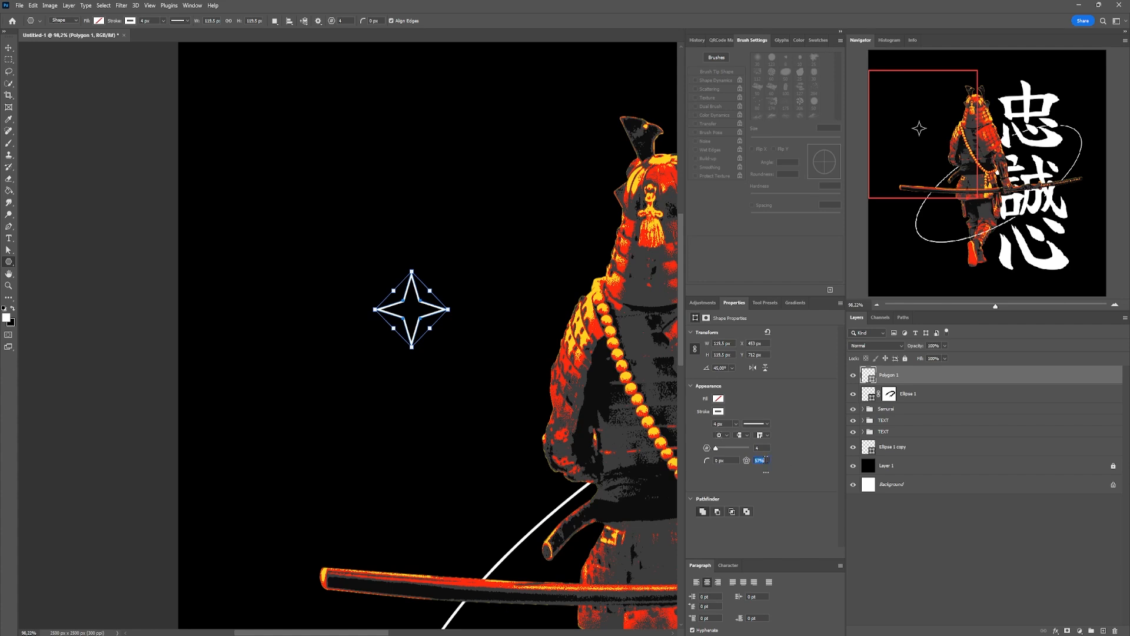
key("Return")
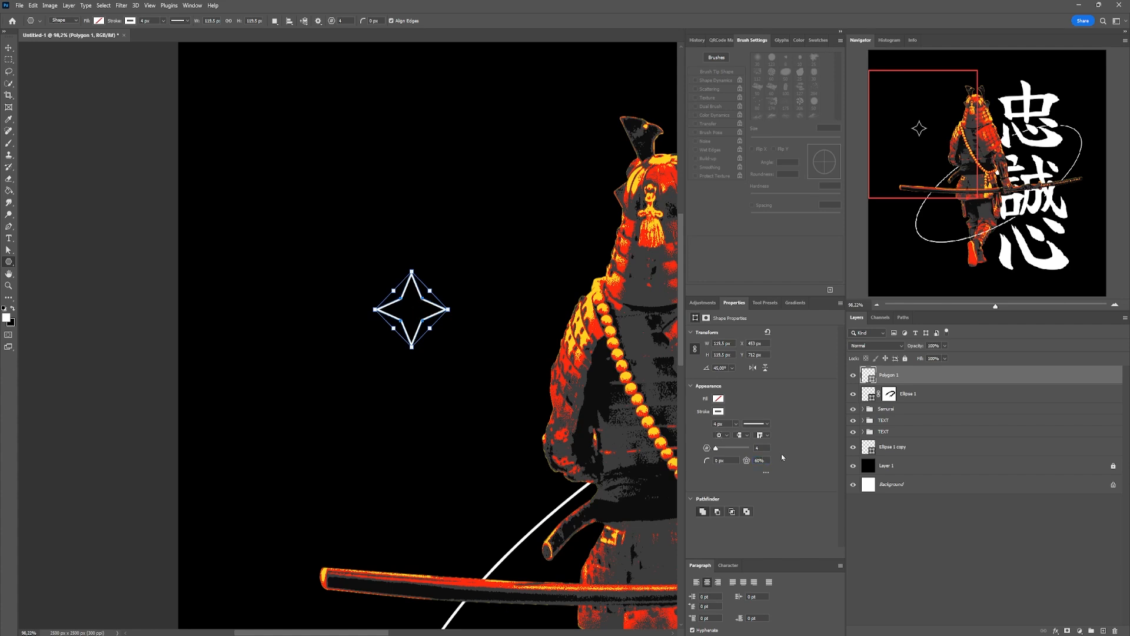
left_click(745, 460)
type("10")
key("Return")
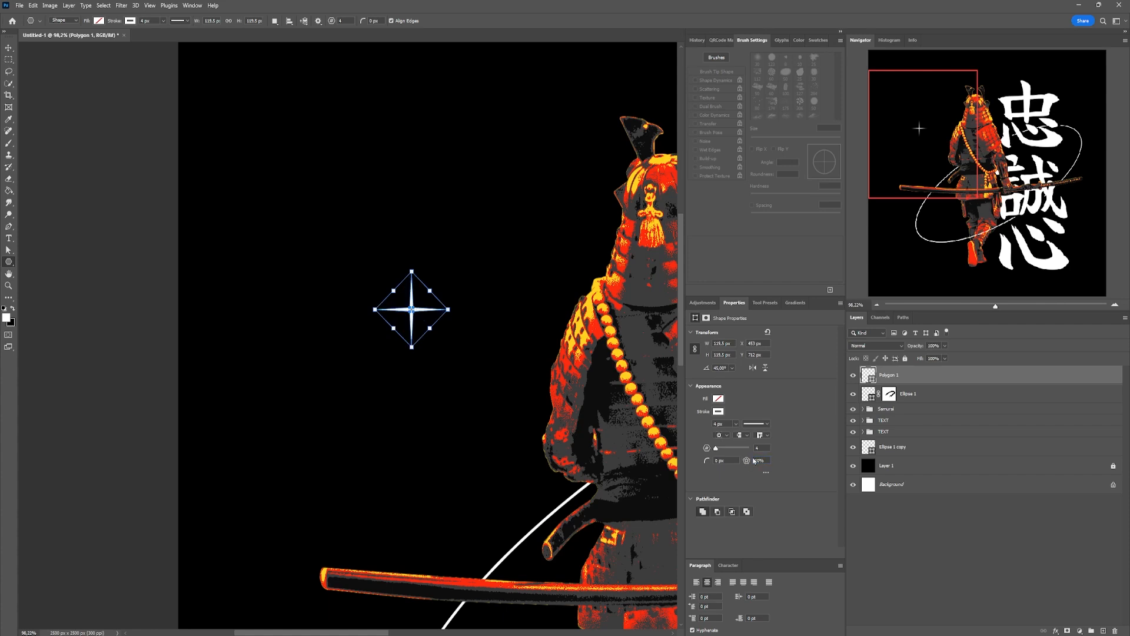
Remove the star's stroke and fill the star with white
left_click(719, 410)
left_click(717, 415)
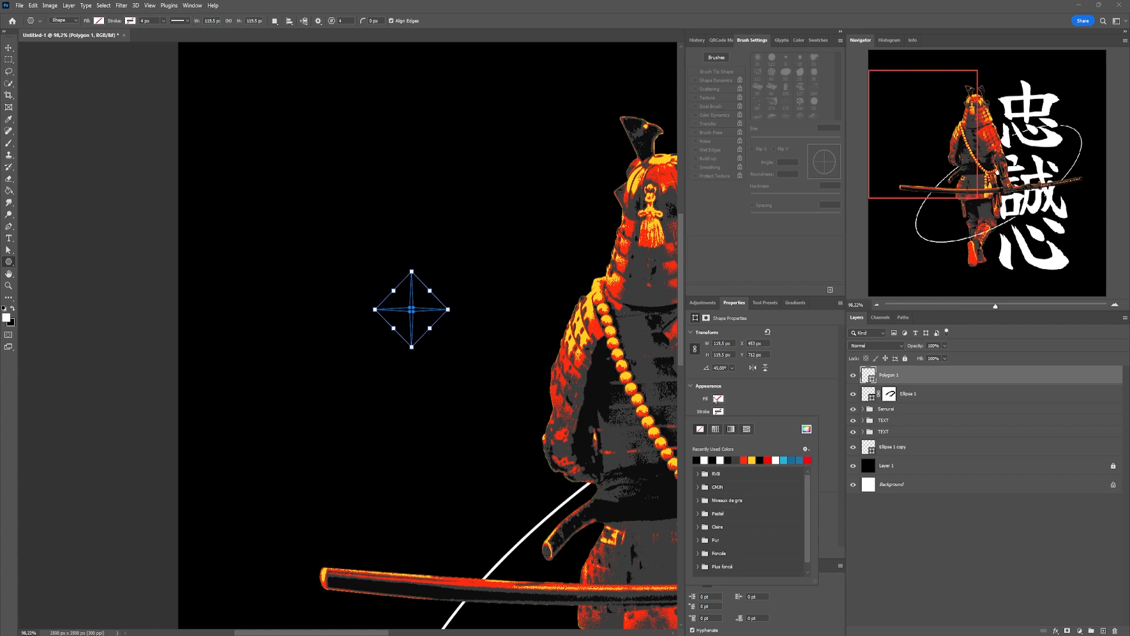
left_click(705, 447)
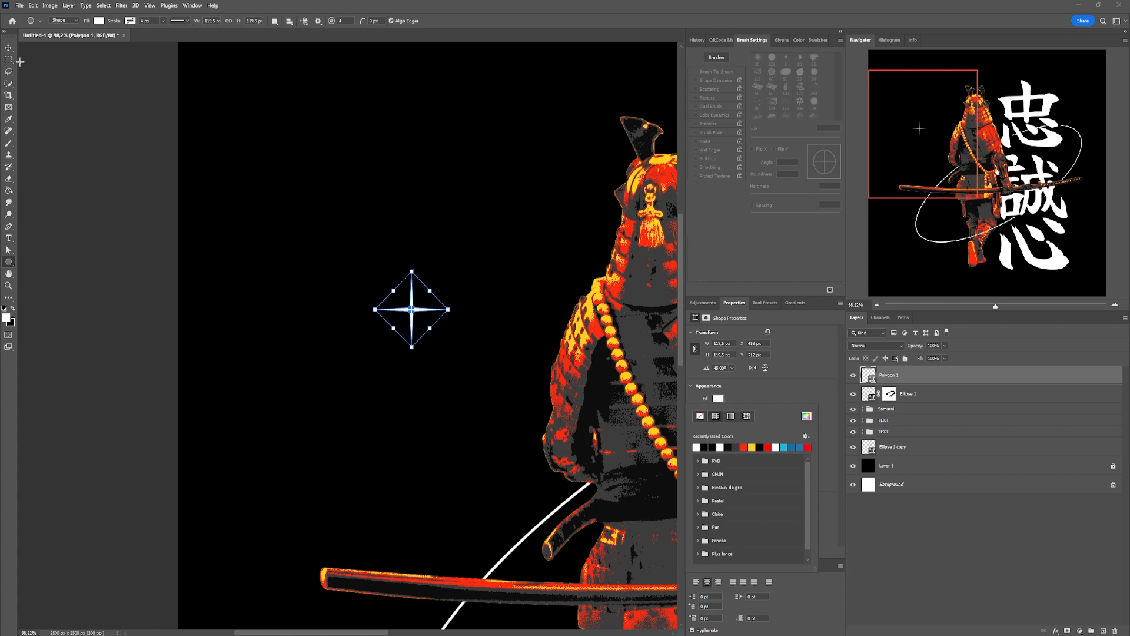
Scale the white star up to about 344% in the empty area beside the samurai
left_click(7, 47)
key("ctrl+t")
mouse_move(375, 309)
left_mouse_down()
mouse_move(211, 309)
mouse_move(372, 315)
left_mouse_up()
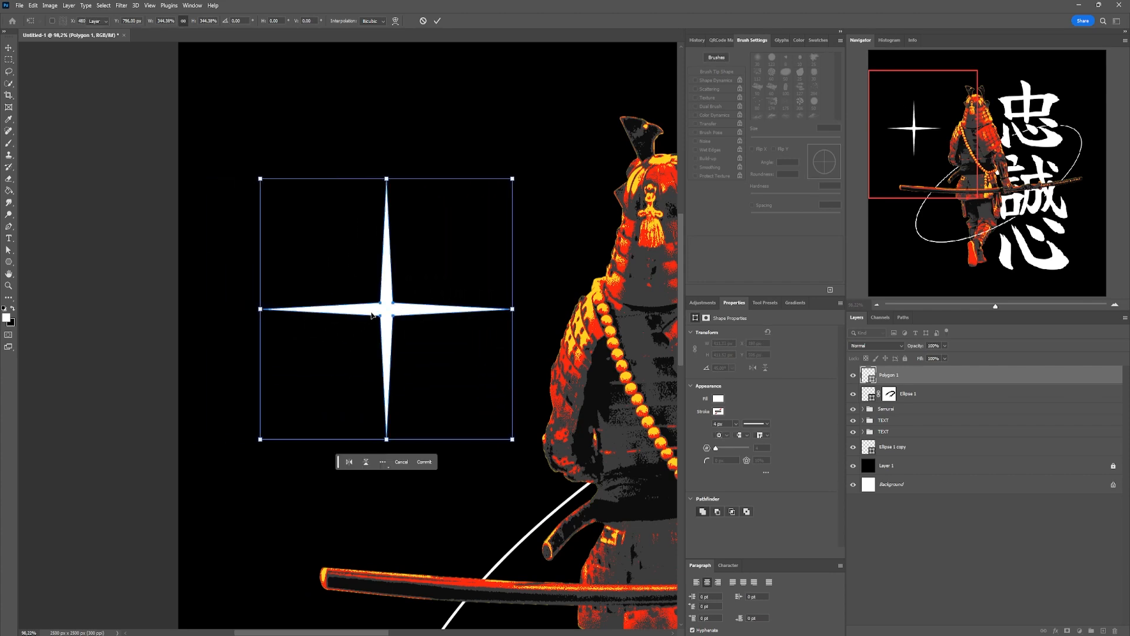
key("Return")
Convert the star's upper-right inner corner into a smooth curve with the Pen tool
key("a")
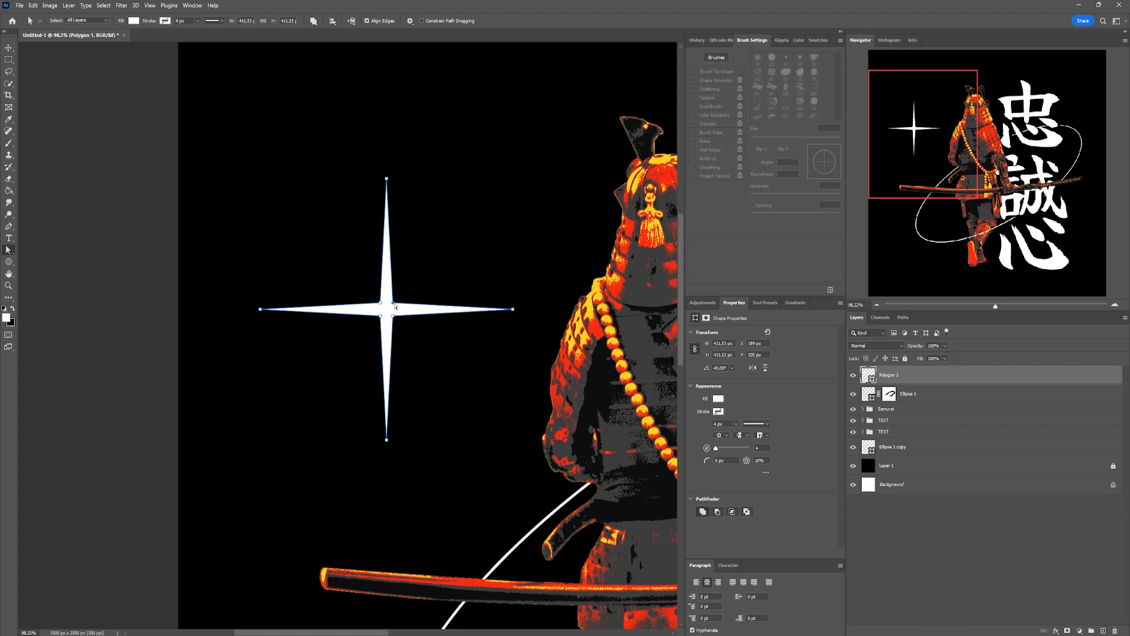
key("p")
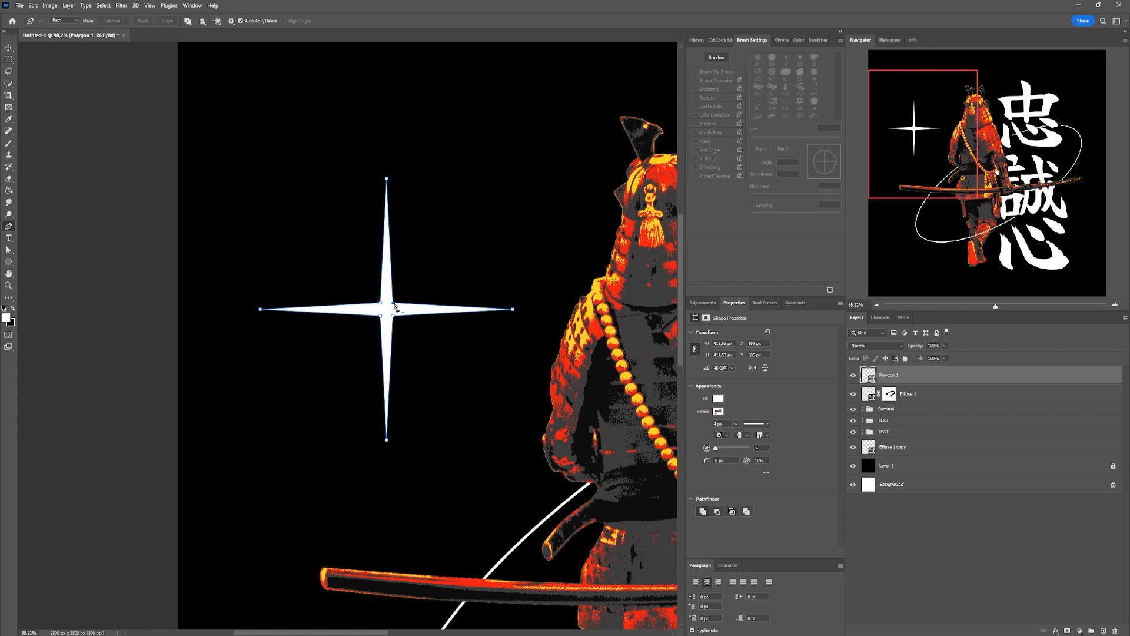
left_click_drag(393, 303, 420, 331)
left_click(538, 234)
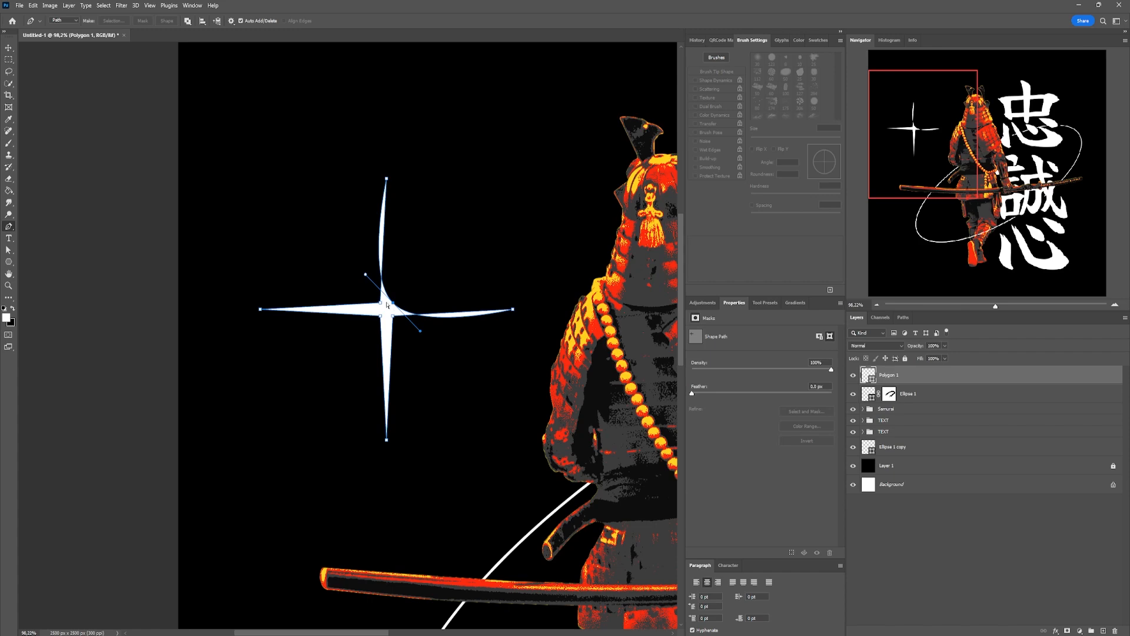
Pull the star's curved upper-right inner corner point outward to broaden the curve between the two arms
key("a")
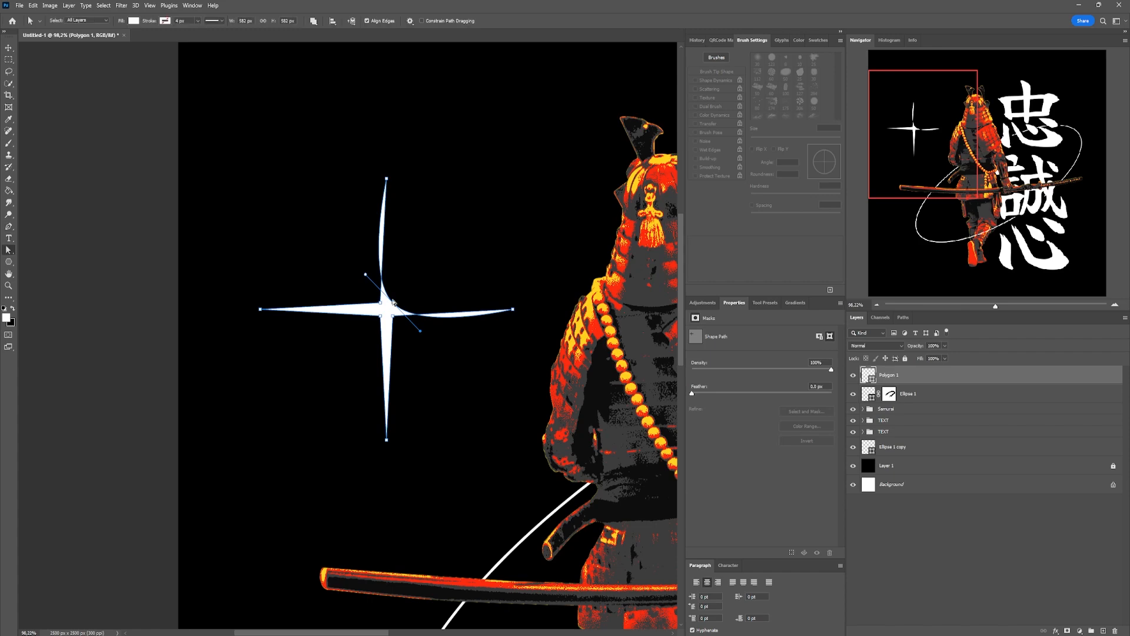
left_click_drag(394, 304, 420, 284)
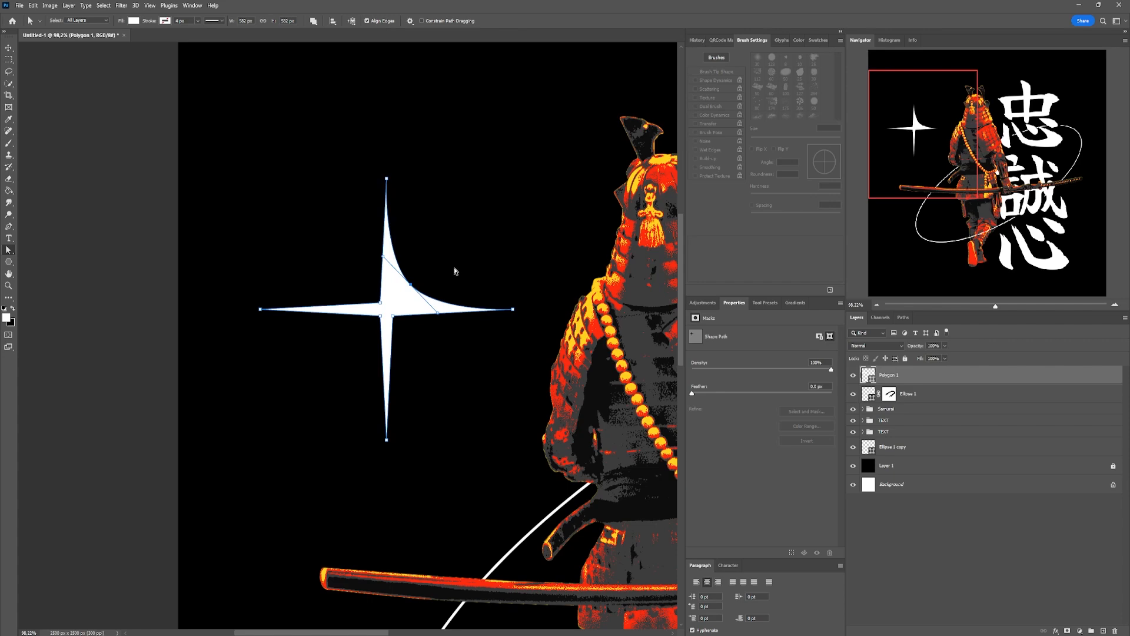
key("v")
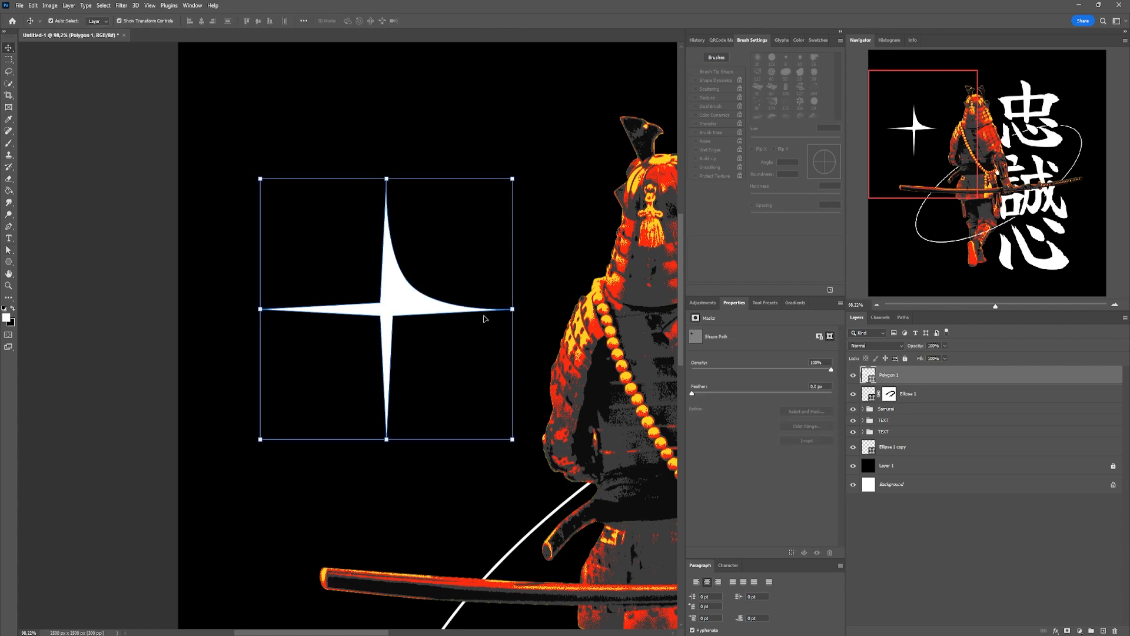
Duplicate the star layer and rotate the copy 90° so the lower-right inner corner is curved as well
left_click_drag(930, 377, 1103, 630)
left_click_drag(520, 176, 499, 425)
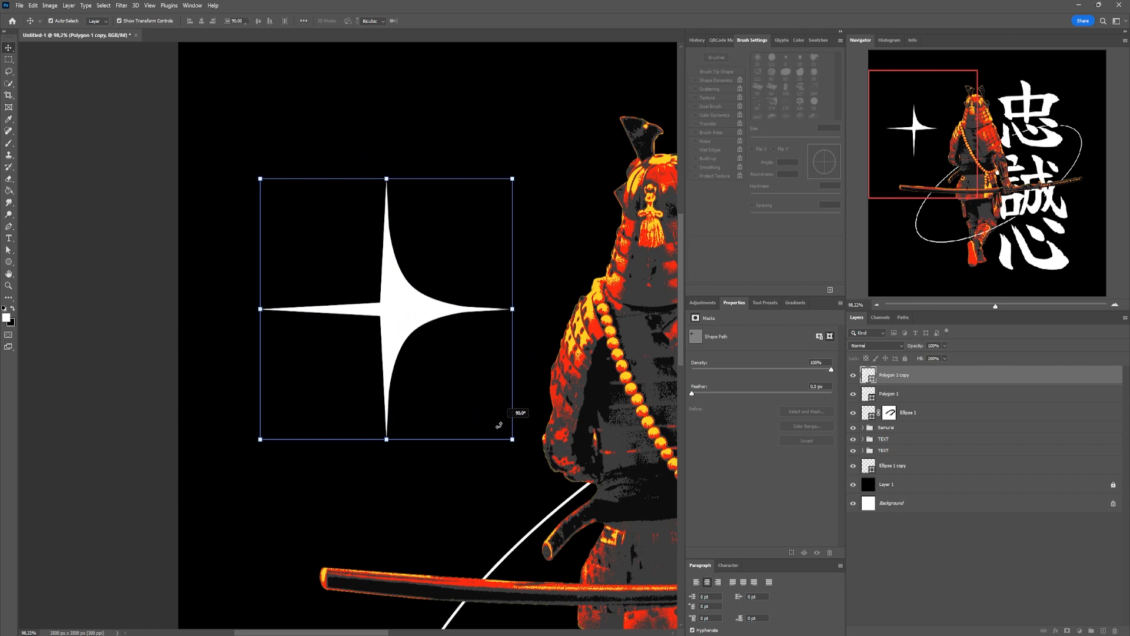
left_click_drag(498, 425, 500, 424)
key("Return")
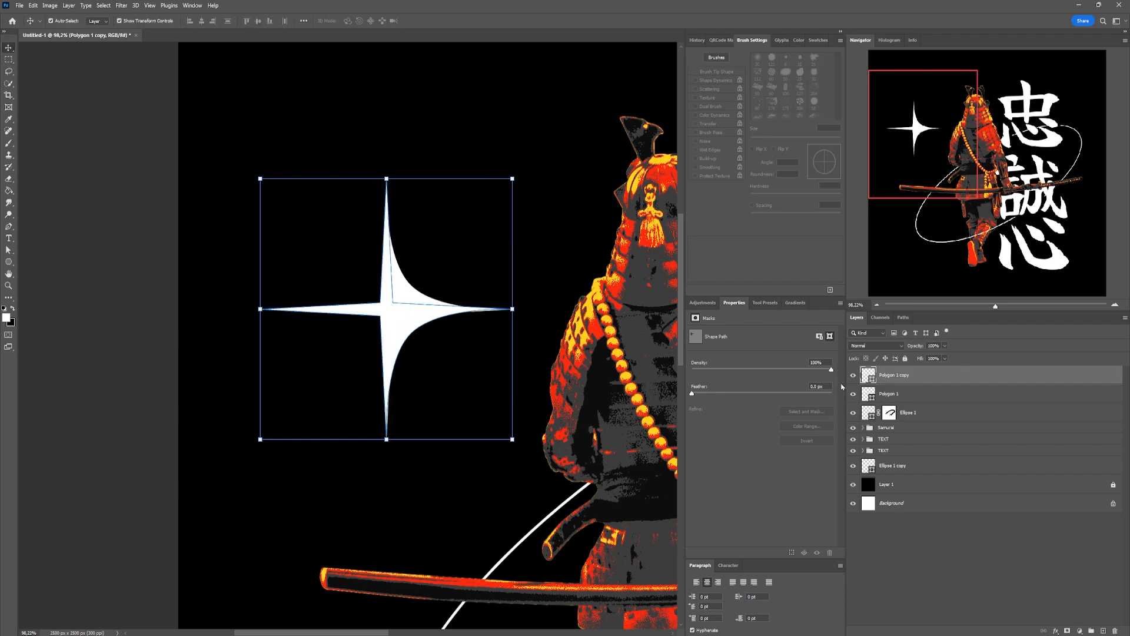
Duplicate both star layers and rotate the copies 180° to curve the two remaining inner corners
left_click(940, 393, "shift")
key("ctrl+j")
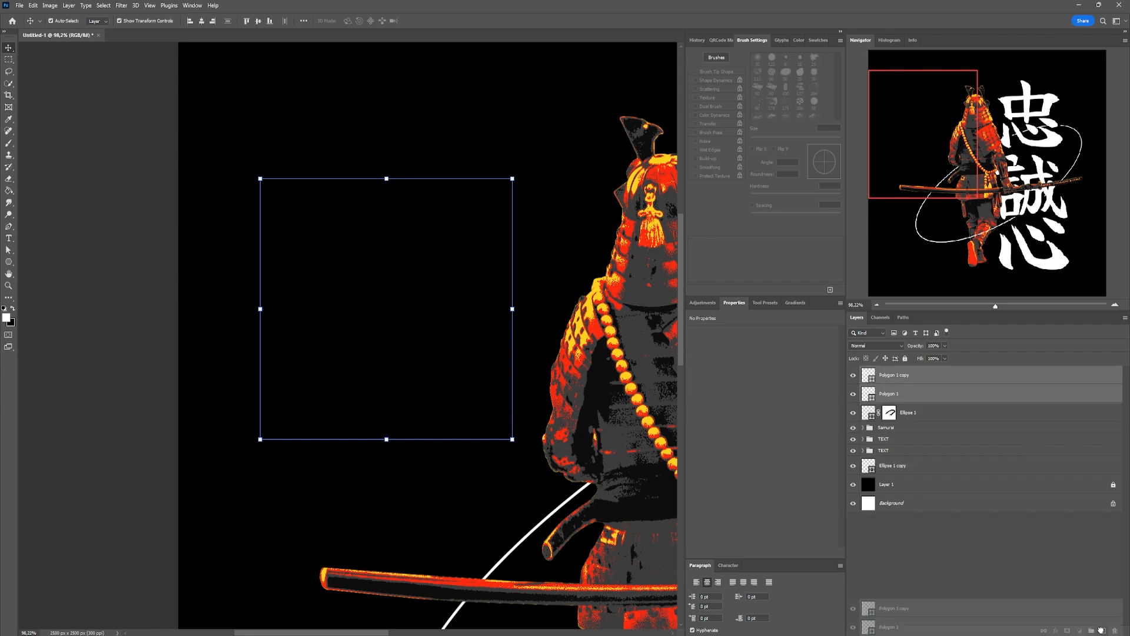
left_click_drag(520, 296, 205, 316)
key("Return")
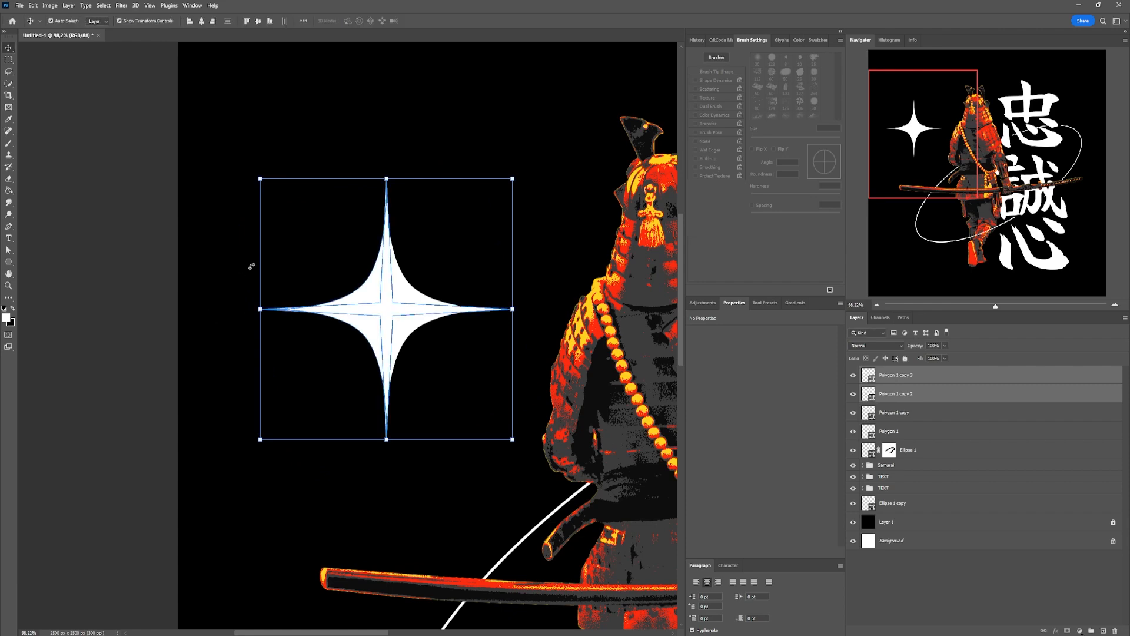
Enlarge the four star layers together to about 1108 px and convert them into a single smart object
left_click(939, 429, "shift")
left_click_drag(449, 340, 354, 262)
key("Return")
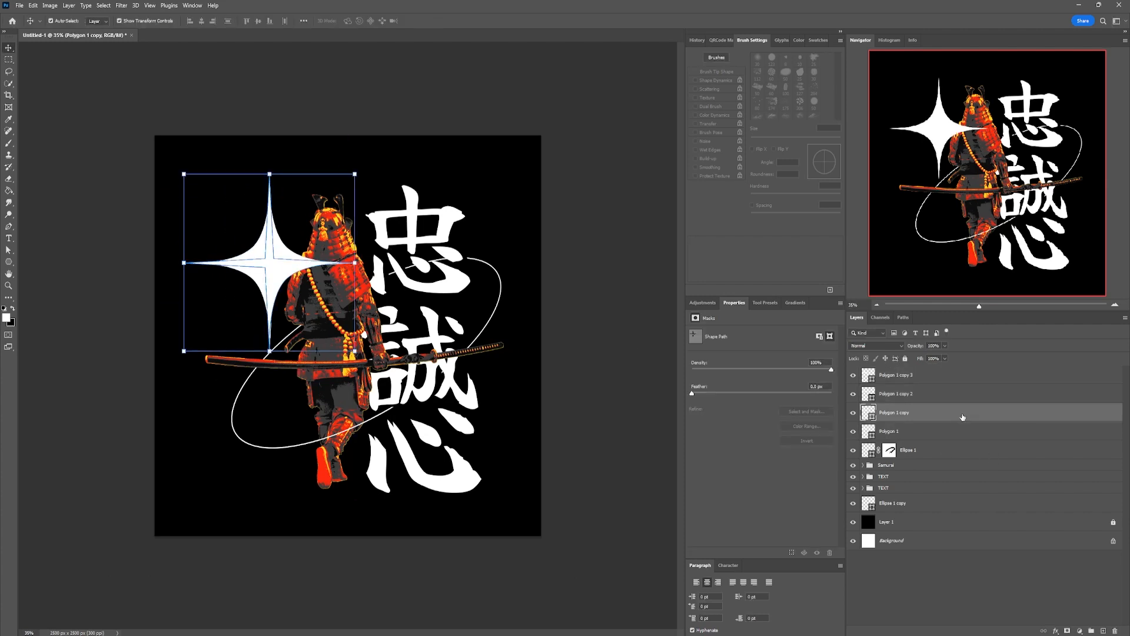
left_click(946, 383)
left_click(927, 432, "shift")
right_click(928, 433)
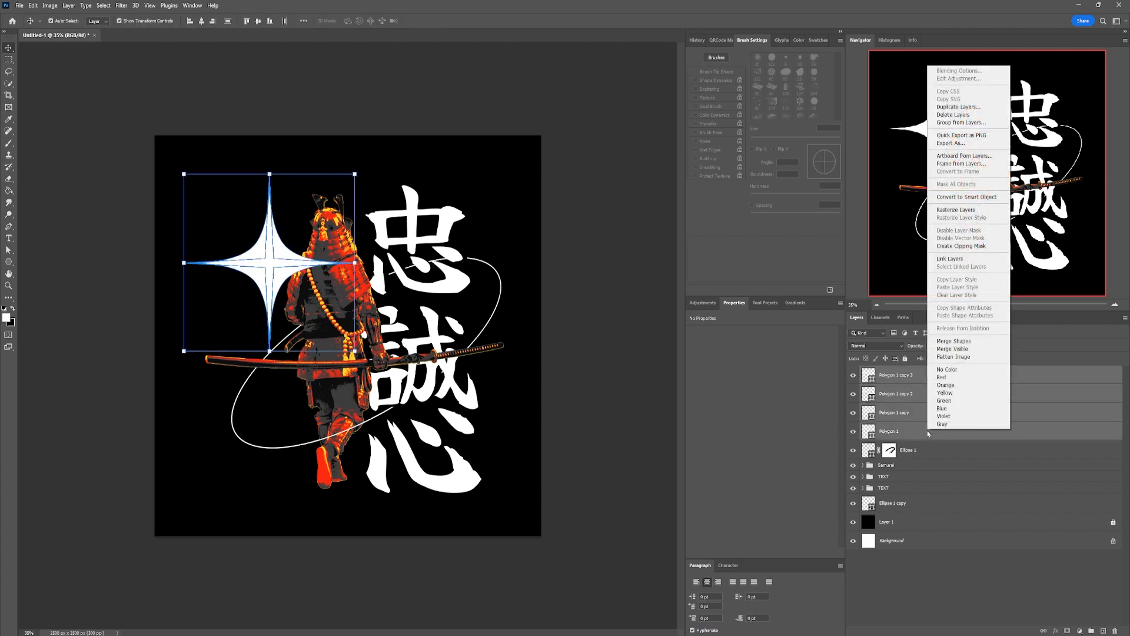
left_click(966, 197)
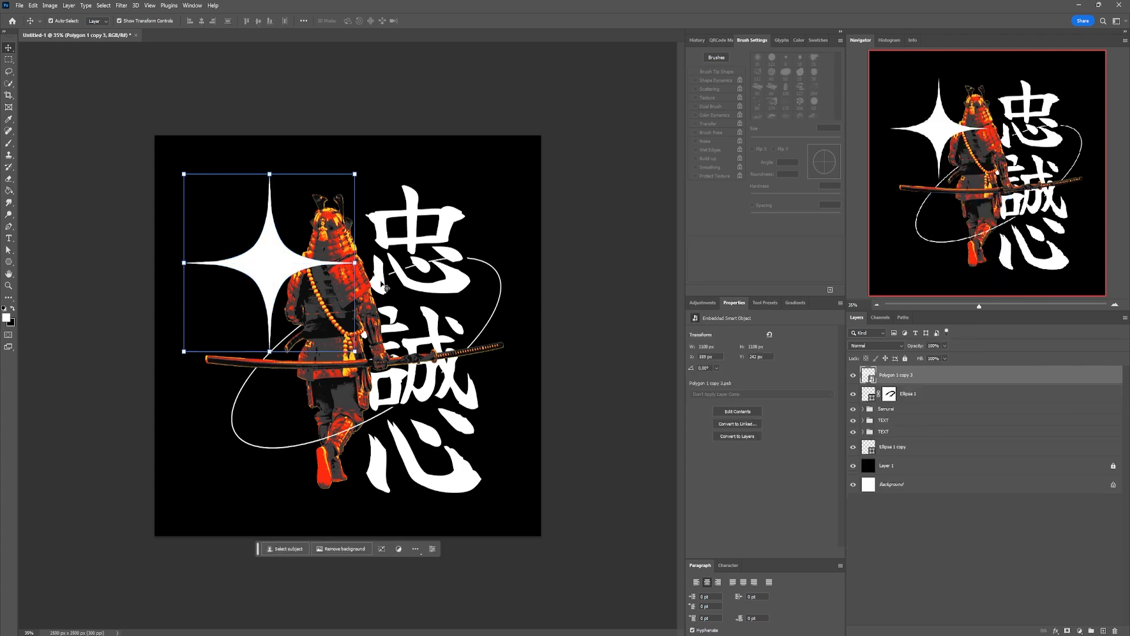
Scale the star to about 32% on the ellipse's upper-right curve and add a smaller copy below it on the curve
left_click_drag(354, 261, 515, 275)
scroll(489, 323, "up", 5)
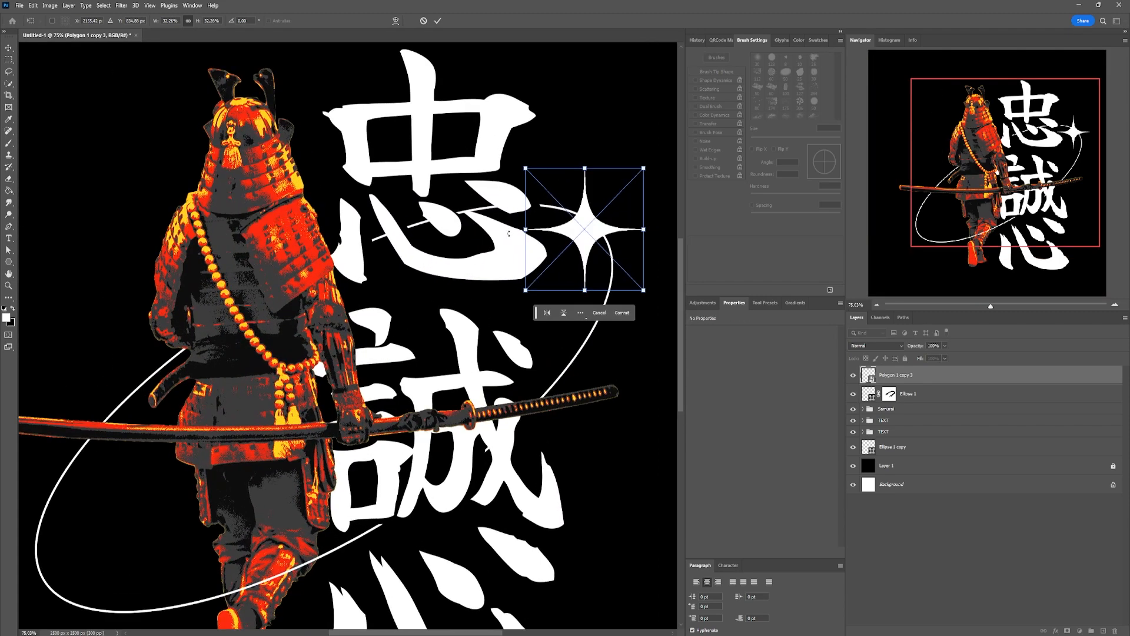
left_click_drag(521, 233, 597, 326)
key("Return")
left_click_drag(636, 326, 595, 327)
Place another copy of the small star, scaled to about 11%, on the ellipse's left curve
left_click_drag(575, 323, 209, 410)
key("Return")
scroll(591, 333, "down", 5)
key("ctrl+t")
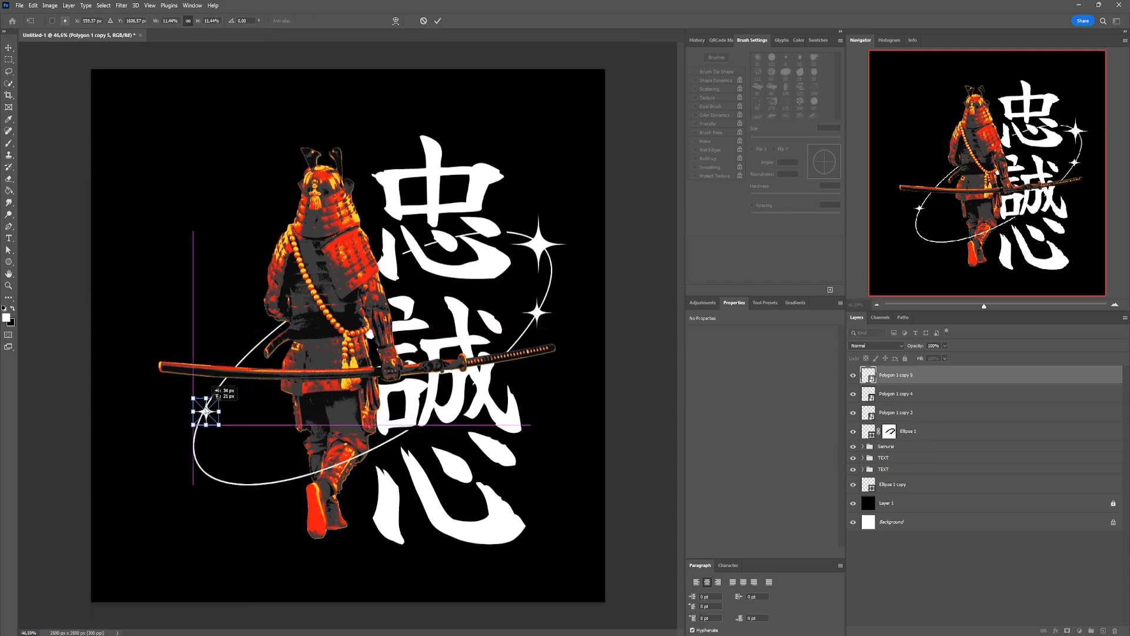
key("Return")
left_click(255, 346)
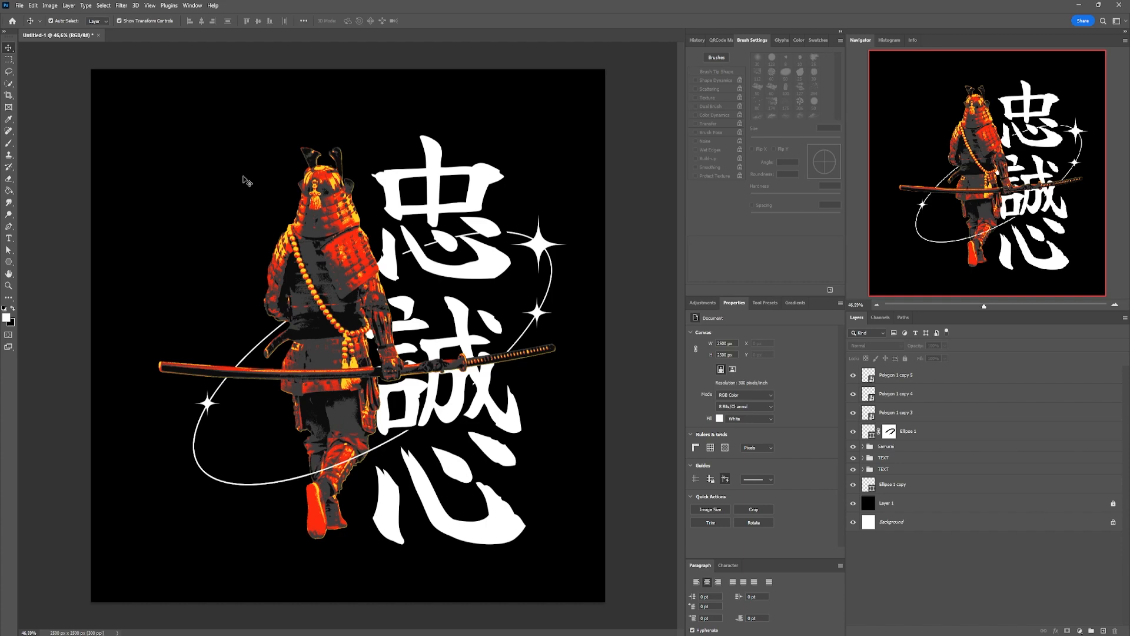
Group the three star layers and name the group Stars
left_click(894, 377)
left_click(935, 414, "shift")
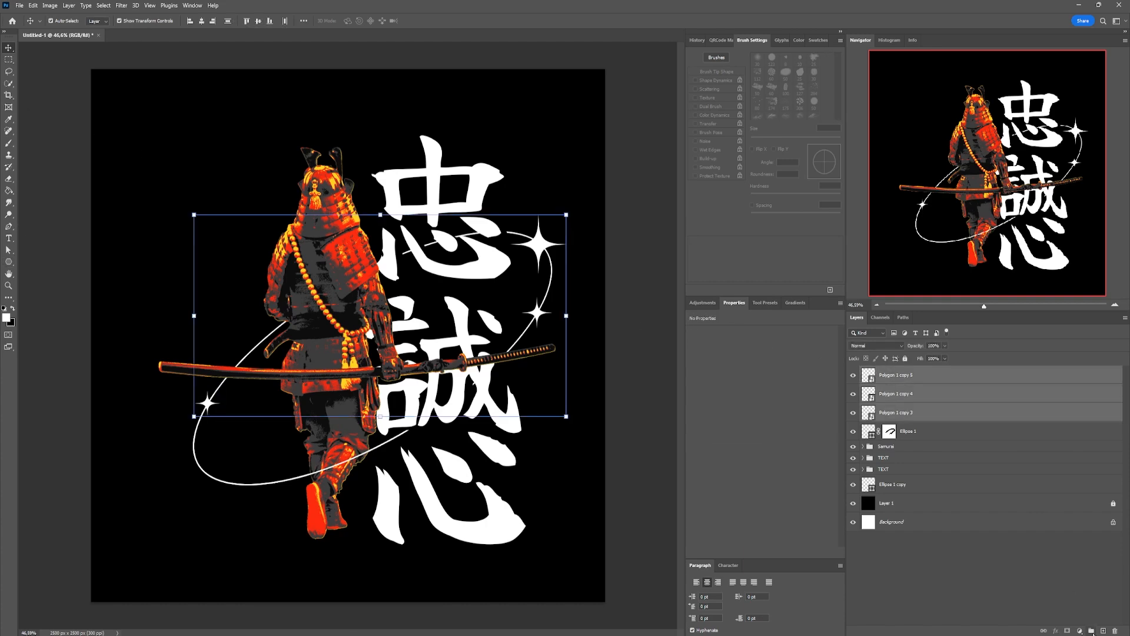
left_click(1091, 631)
double_click(881, 371)
type("Stars")
key("Return")
left_click(361, 72)
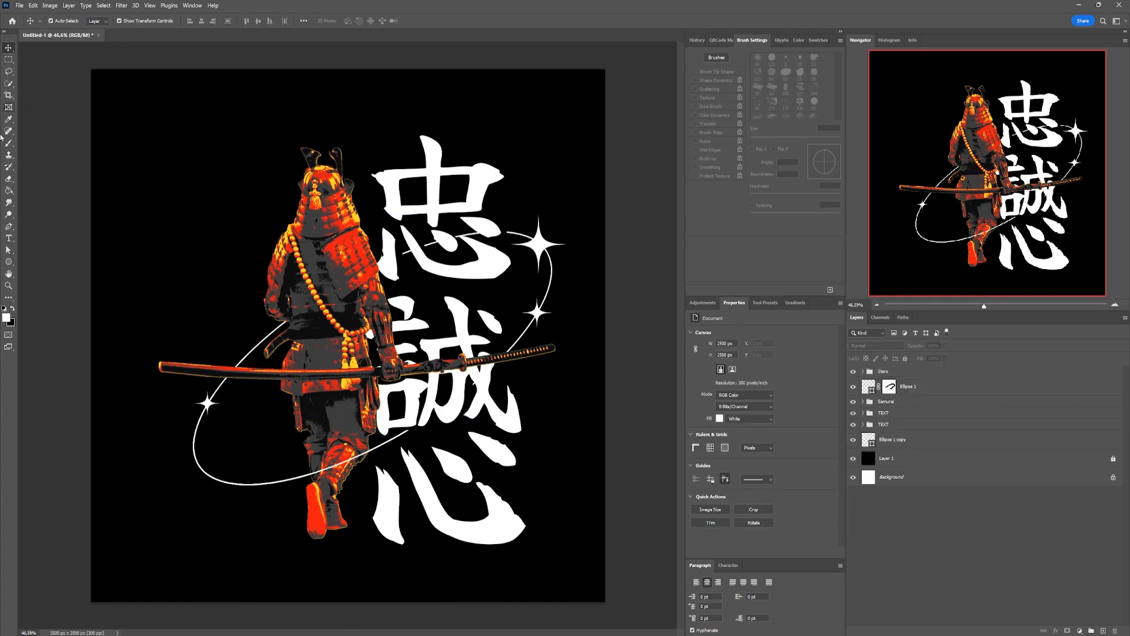
Draw a circle about 734 px wide over the samurai's upper-left side with the Ellipse tool
left_click(8, 262)
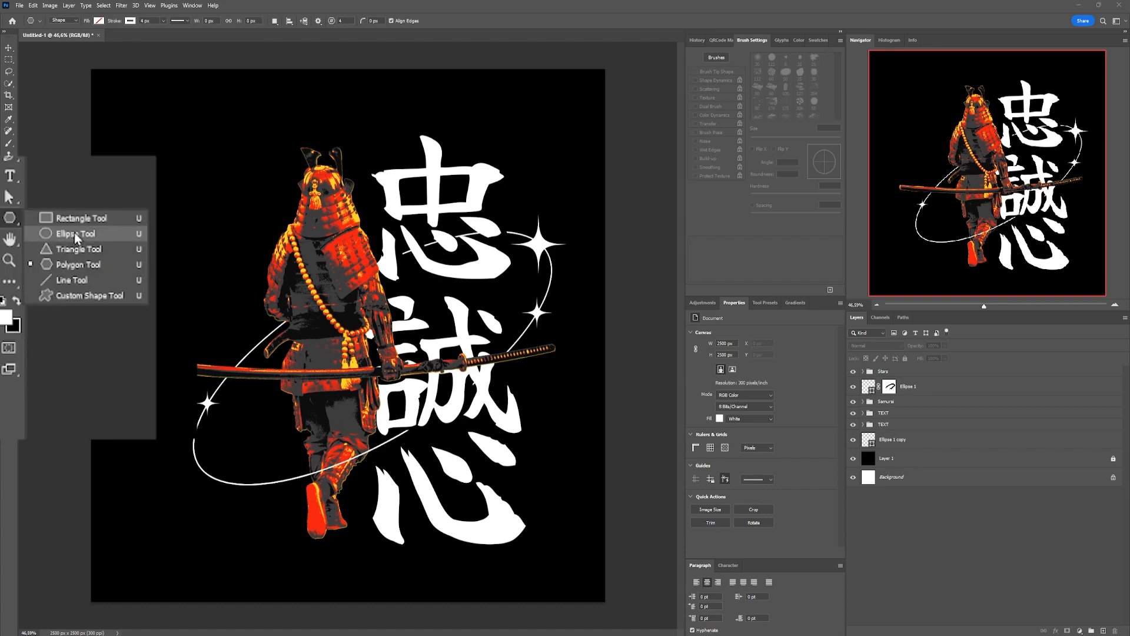
left_click(74, 234)
left_click_drag(176, 146, 327, 302)
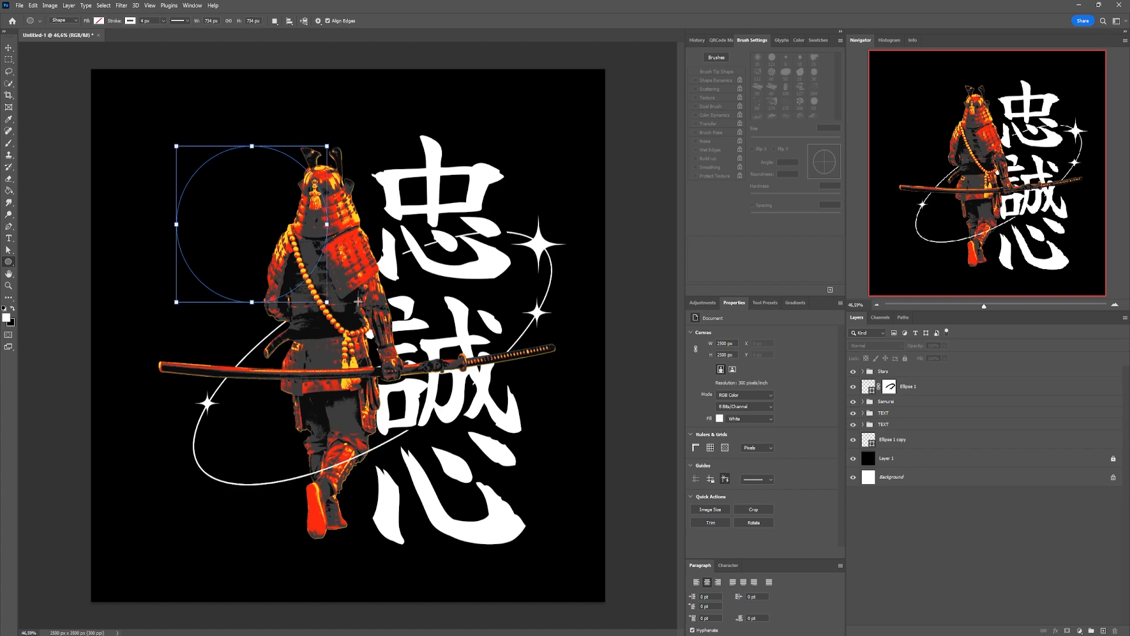
key("v")
Give the circle a white fill without a stroke and move it into the empty upper-left area of the canvas
left_click(718, 411)
left_click(700, 429)
left_click(718, 399)
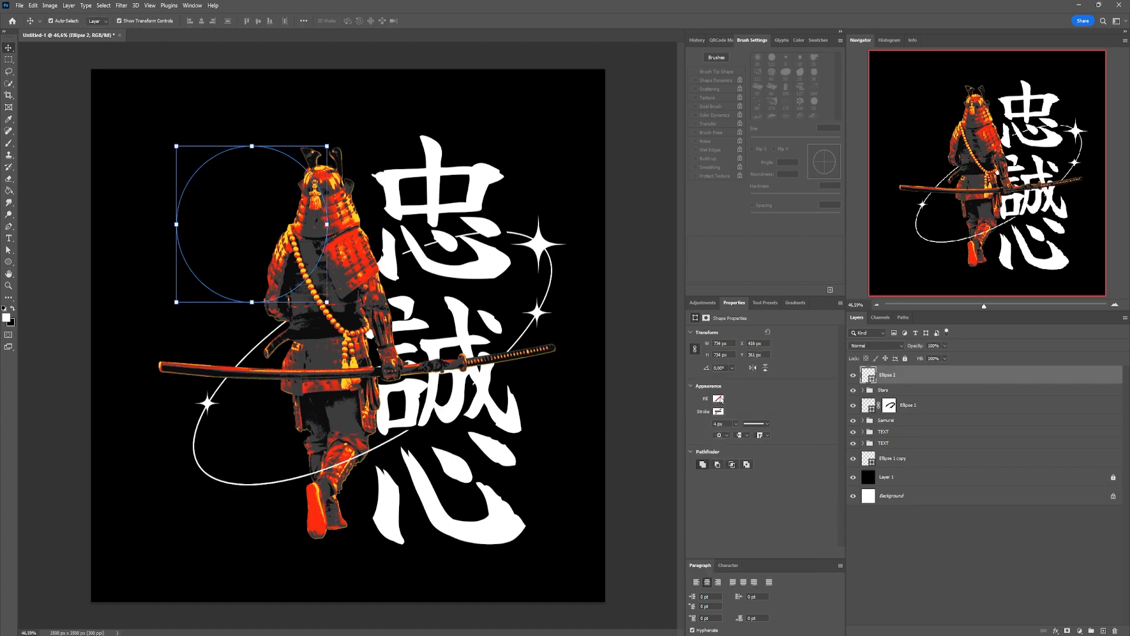
left_click(699, 448)
left_click_drag(271, 210, 327, 257)
Draw a small triangle below the circle, stretch it into a spike about 609 px long and rotate it 90°
scroll(207, 162, "up", 4)
left_click(8, 262)
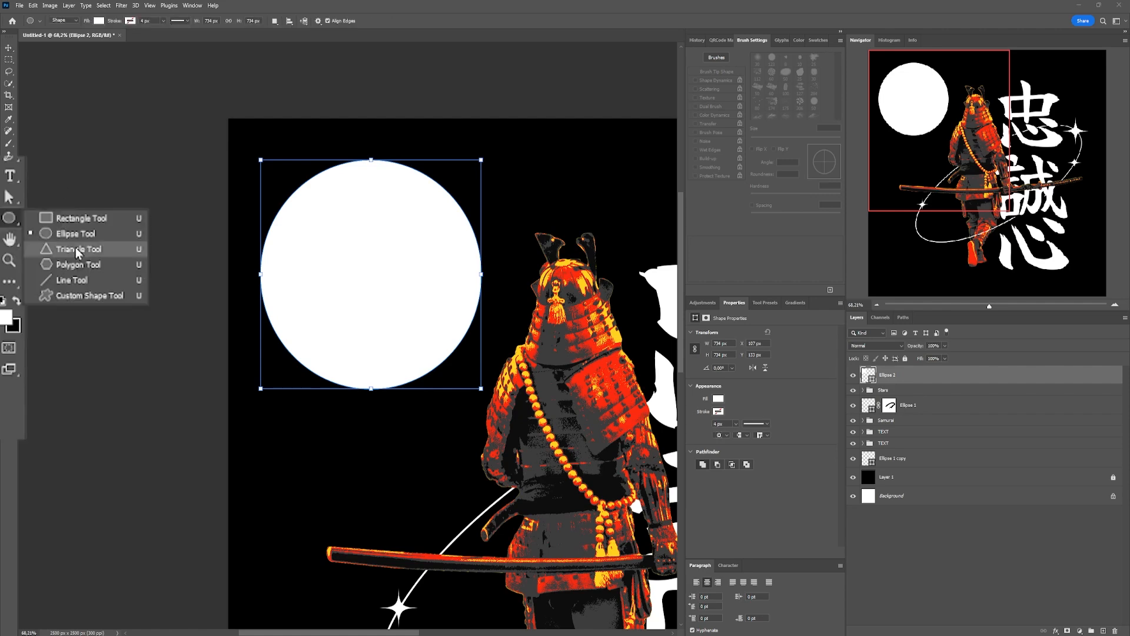
left_click(76, 253)
left_click_drag(333, 430, 380, 473)
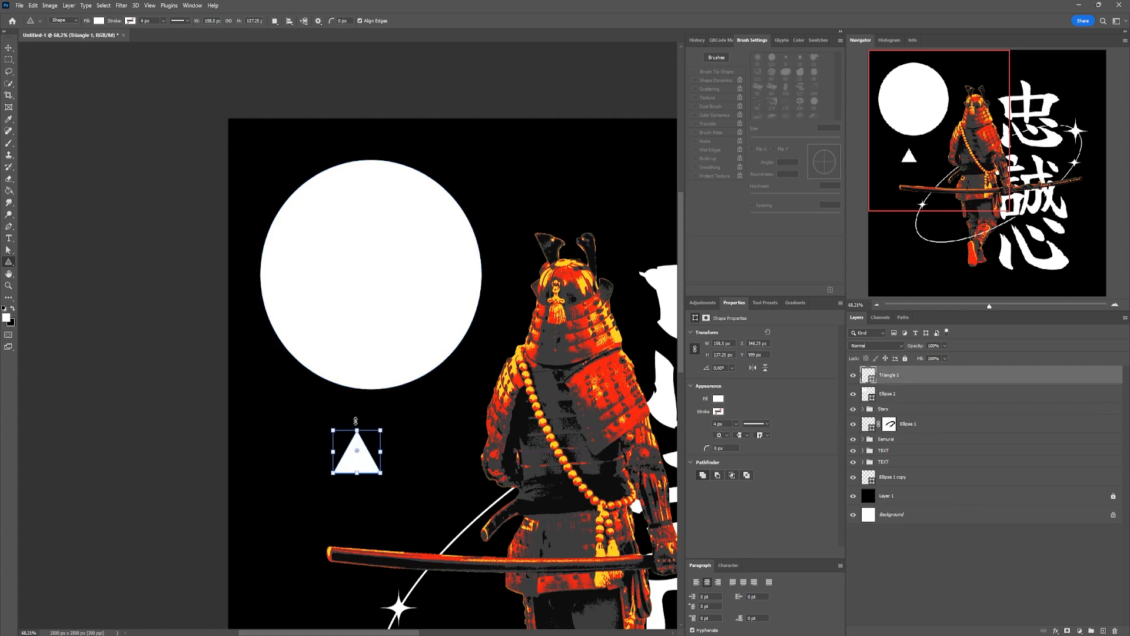
left_click_drag(356, 426, 464, 389)
key("v")
left_click_drag(302, 397, 301, 462)
Fill the spike with black and place copies of it as notches cutting into the circle's left side
left_click(718, 398)
left_click(707, 445)
left_click(421, 443)
left_click_drag(421, 442, 236, 265)
left_click_drag(234, 266, 316, 299)
left_click(265, 270)
left_click(250, 256)
left_click_drag(266, 267, 323, 351)
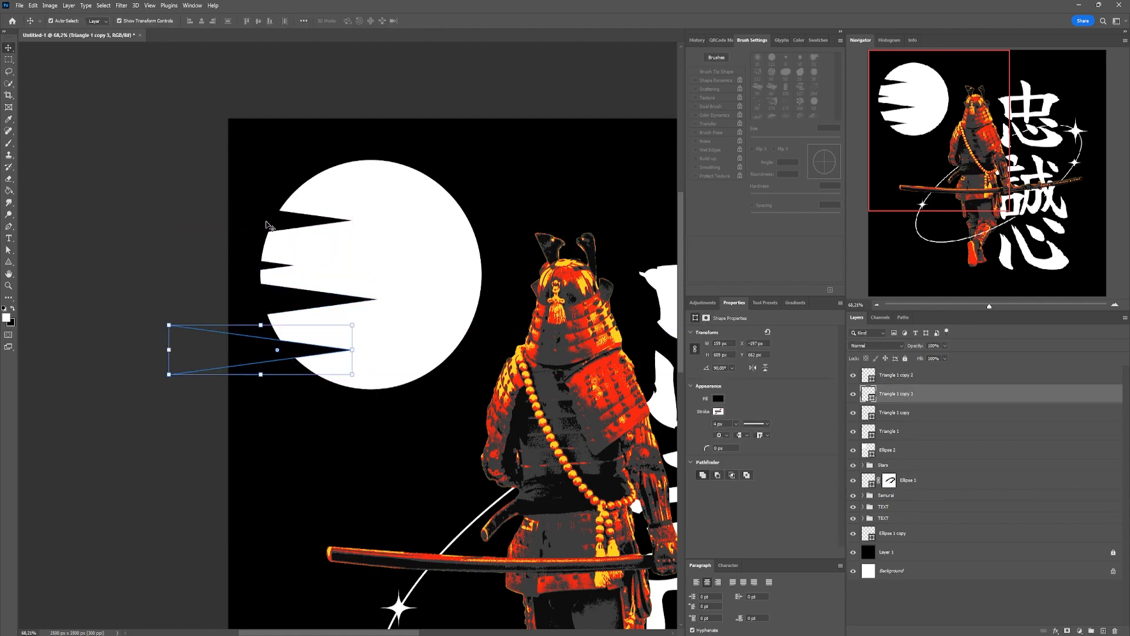
Place two spike copies facing the opposite way as notches in the circle's right side
left_click_drag(252, 220, 453, 238)
left_click_drag(567, 211, 357, 267)
left_click_drag(481, 244, 533, 332)
key("Return")
Convert the circle and spikes into one smart object and place it behind the samurai's upper body at about 78%
left_click(919, 376)
left_click(916, 484, "shift")
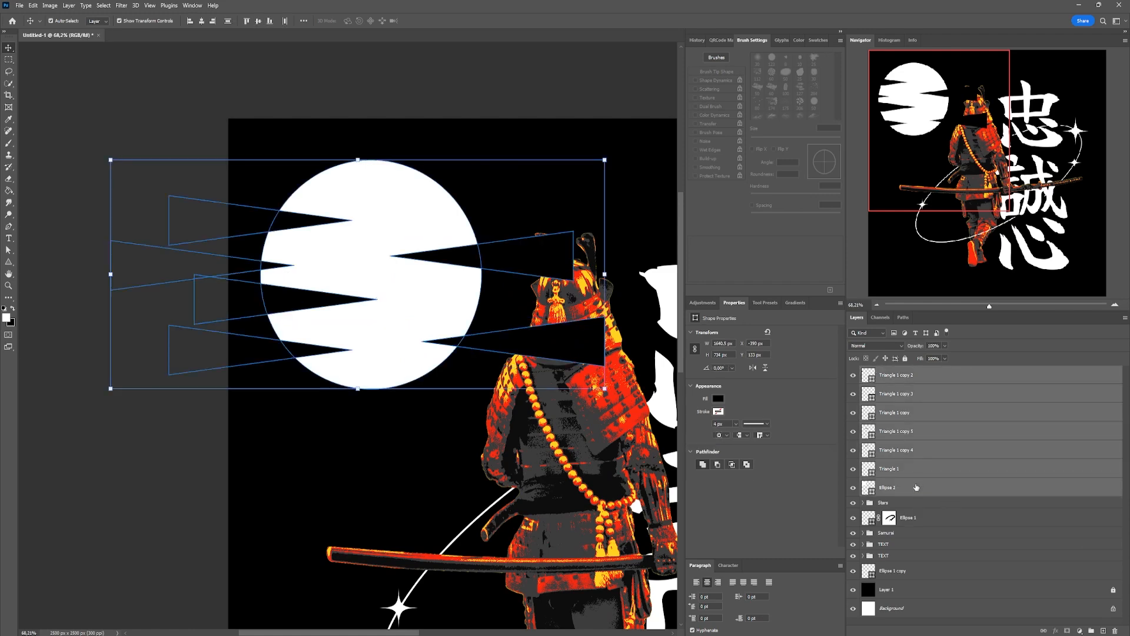
right_click(942, 487)
left_click(955, 183)
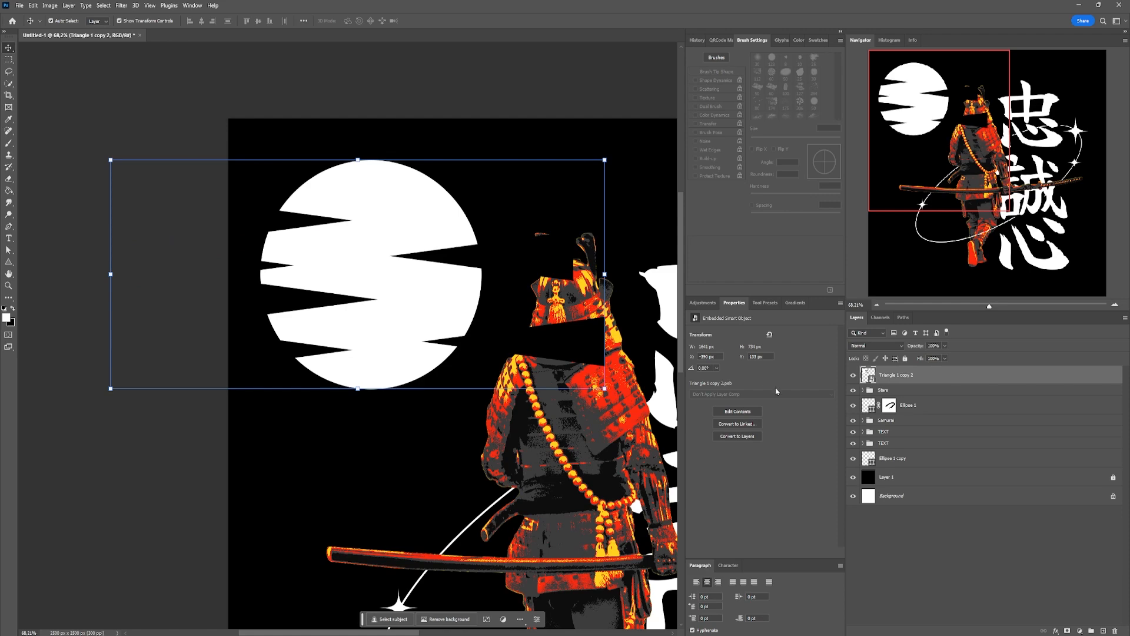
left_click_drag(894, 377, 895, 467)
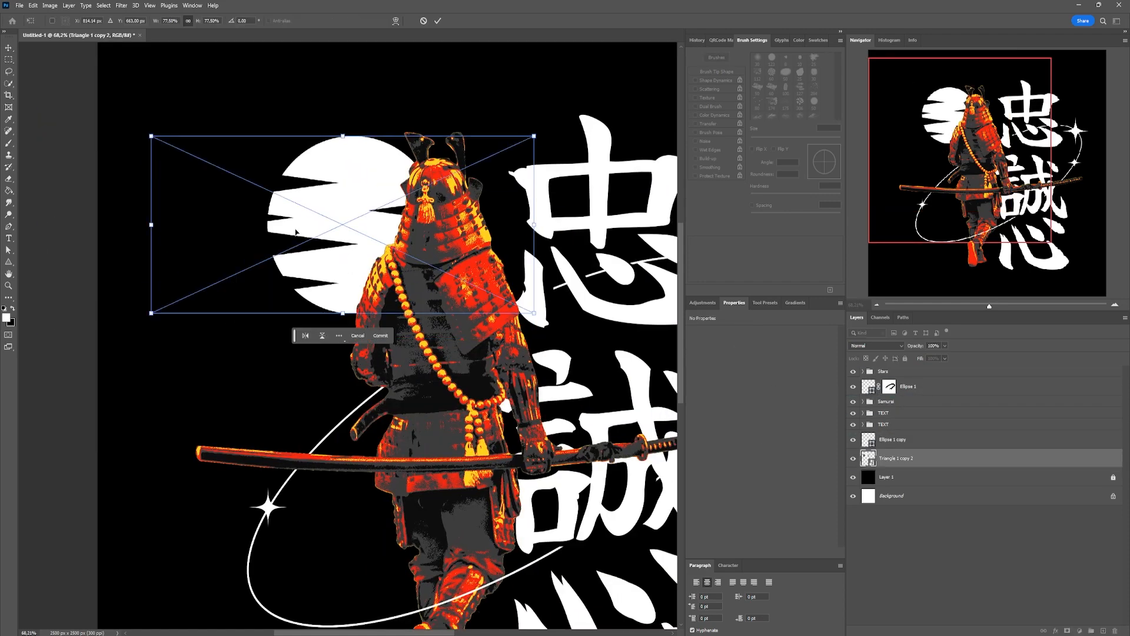
mouse_move(296, 231)
left_mouse_down()
mouse_move(264, 237)
mouse_move(276, 224)
left_mouse_up()
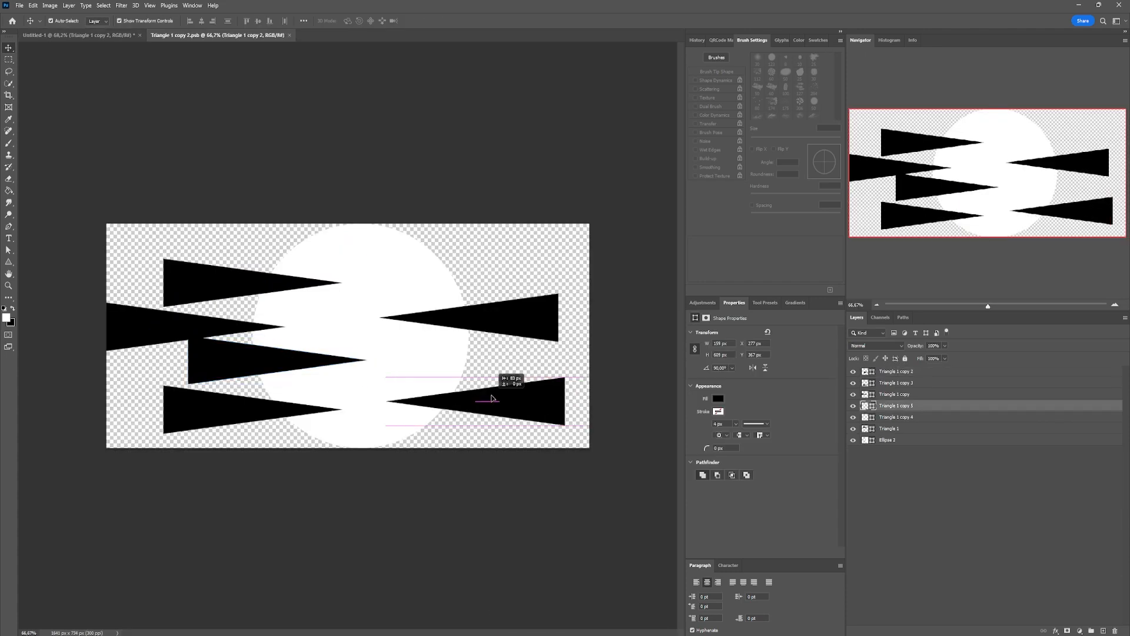
Reposition the right-hand spikes inside the moon smart object
left_click_drag(492, 398, 492, 398)
left_click(441, 318)
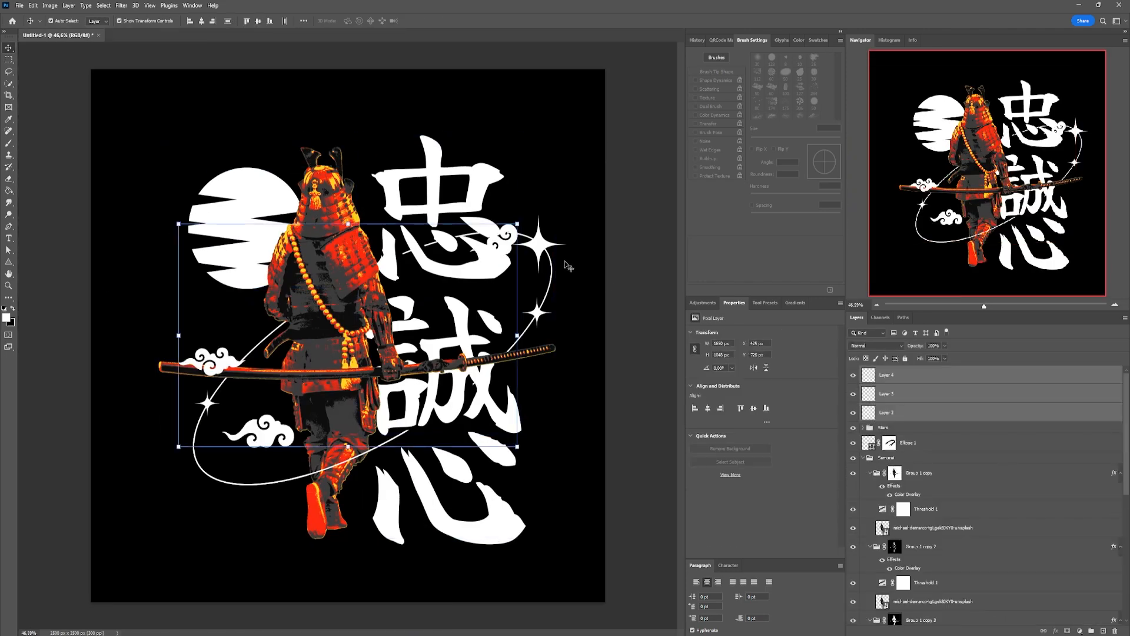
Move the right cloud above the large star and place the three cloud layers beneath both lettering groups
left_click_drag(509, 234, 502, 193)
key("ctrl+z")
left_click(516, 235)
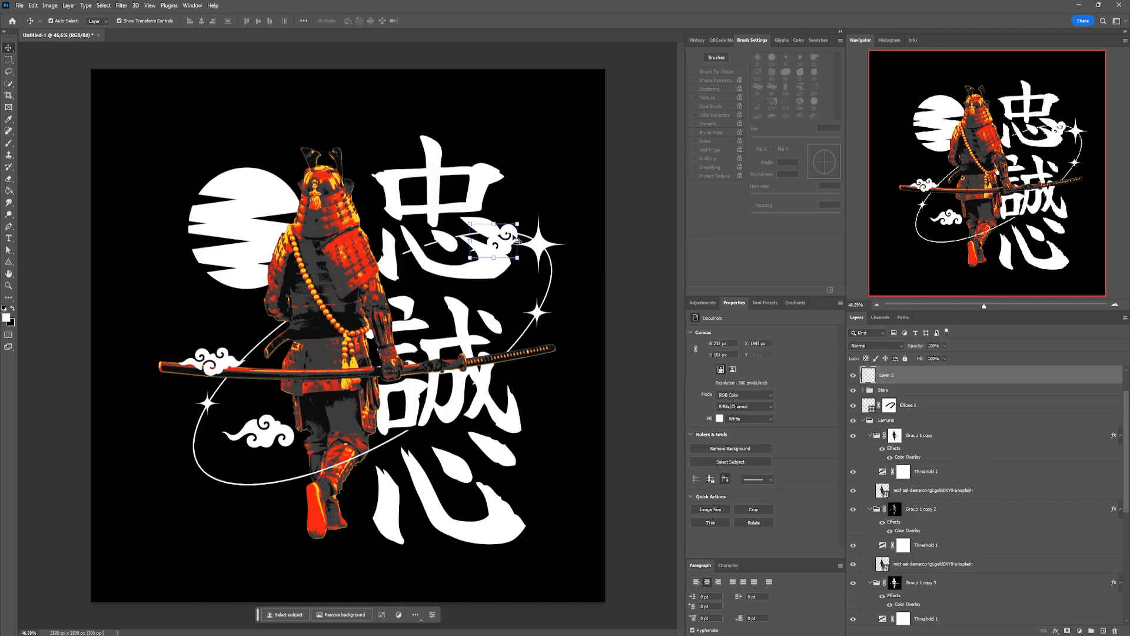
left_click_drag(516, 235, 539, 187)
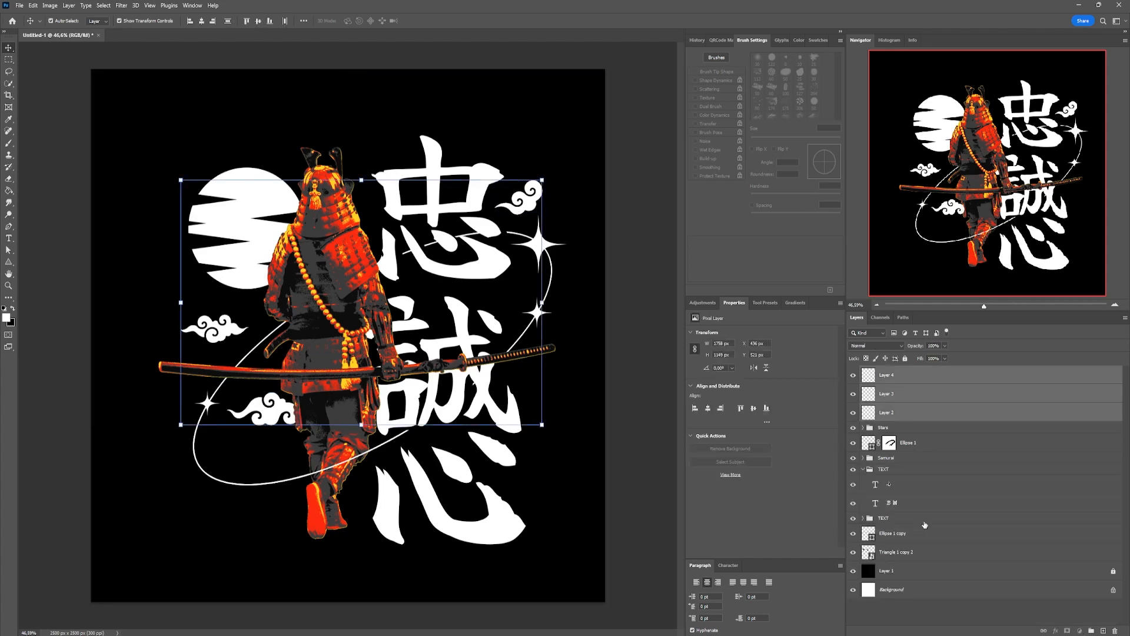
left_click_drag(924, 524, 924, 525)
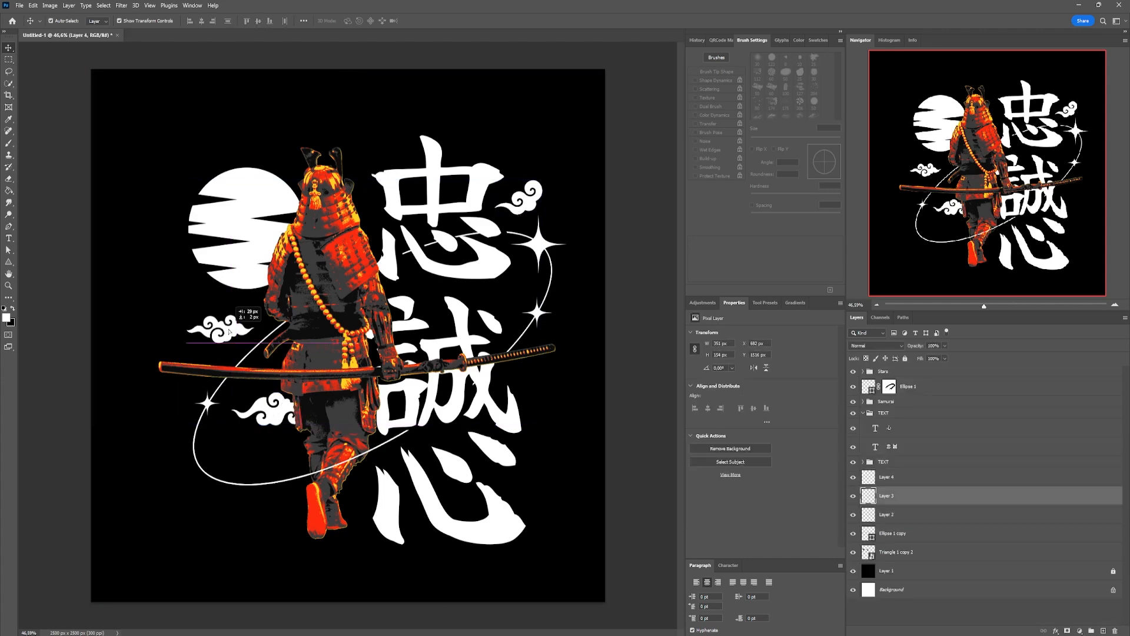
left_click(889, 514)
Position the rotated cherry-blossom branch beside the samurai's feet in the lower-left area
key("ctrl+t")
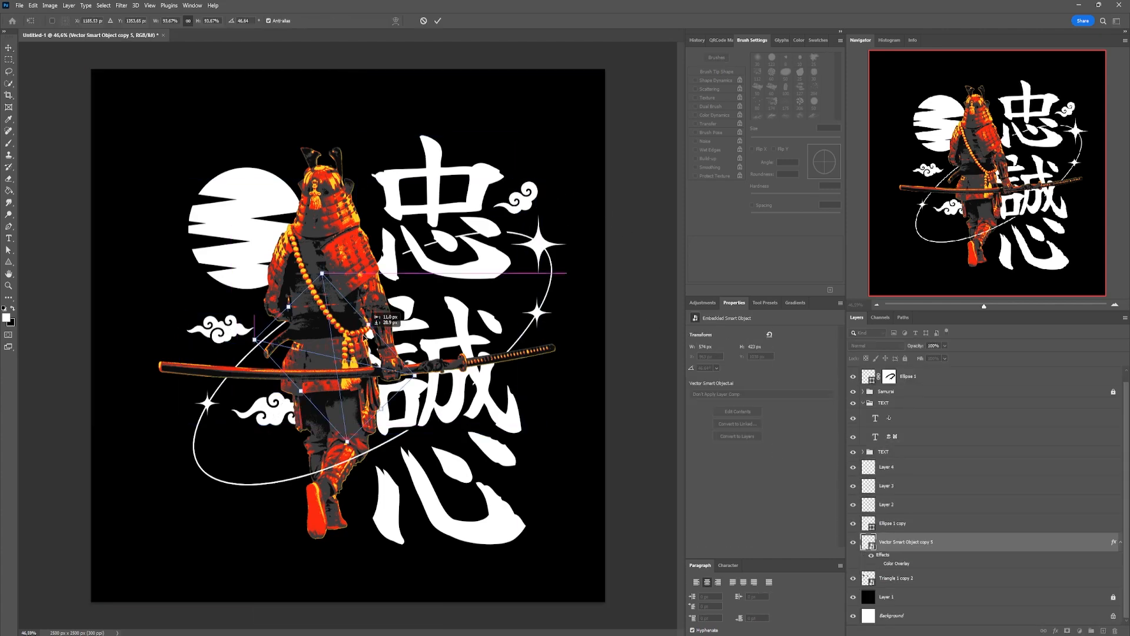
left_click_drag(353, 353, 283, 480)
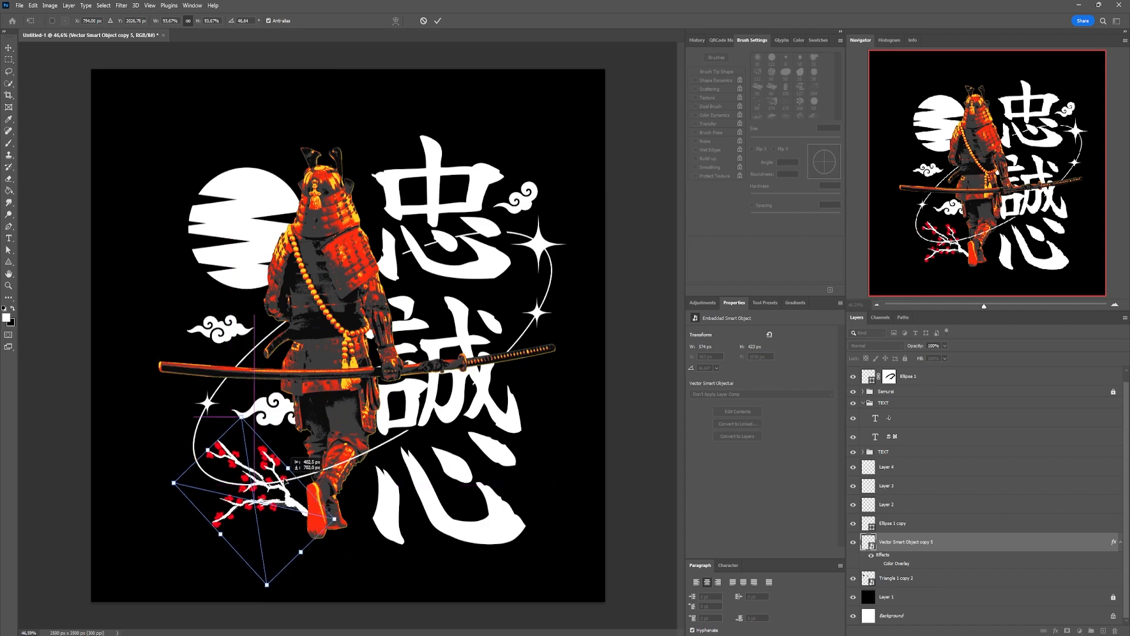
key("Return")
Duplicate the cherry branch layer and give the lower copy a black color overlay
left_click_drag(959, 544, 1103, 630)
double_click(968, 579)
left_click(686, 452)
left_click(852, 358)
left_click(723, 167)
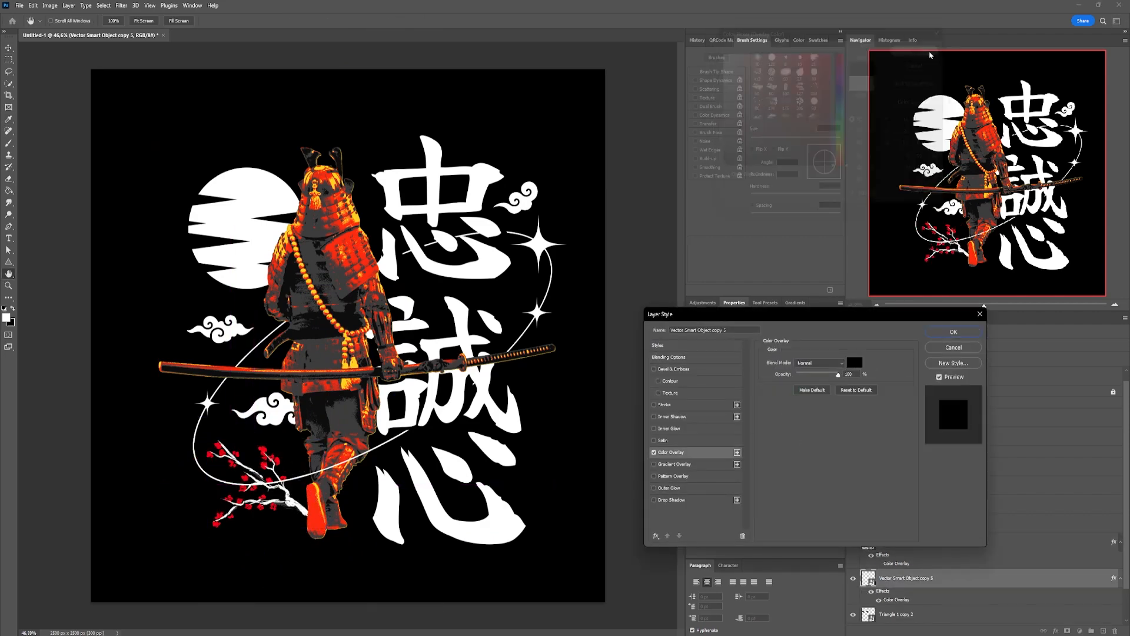
left_click(922, 49)
left_click(953, 332)
Nudge the black branch copy to the right as a shadow and move both branch layers above the ellipse copy
key("Right")
key("Right")
key("Right")
key("Right")
key("Right")
key("Right")
key("Right")
key("Right")
key("Right")
key("Right")
key("Right")
key("Right")
key("Right")
key("Right")
key("Right")
key("Right")
key("Right")
key("Right")
left_click(944, 507, "shift")
left_click_drag(945, 510, 957, 479)
Edit the Ellipse 1 layer mask where the ellipse crosses the cherry branch
scroll(959, 489, "up", 2)
left_click(889, 386)
key("b")
key("m")
key("v")
Add a black, centered stroke to the black branch copy
left_click(282, 556)
double_click(971, 570)
left_click(665, 404)
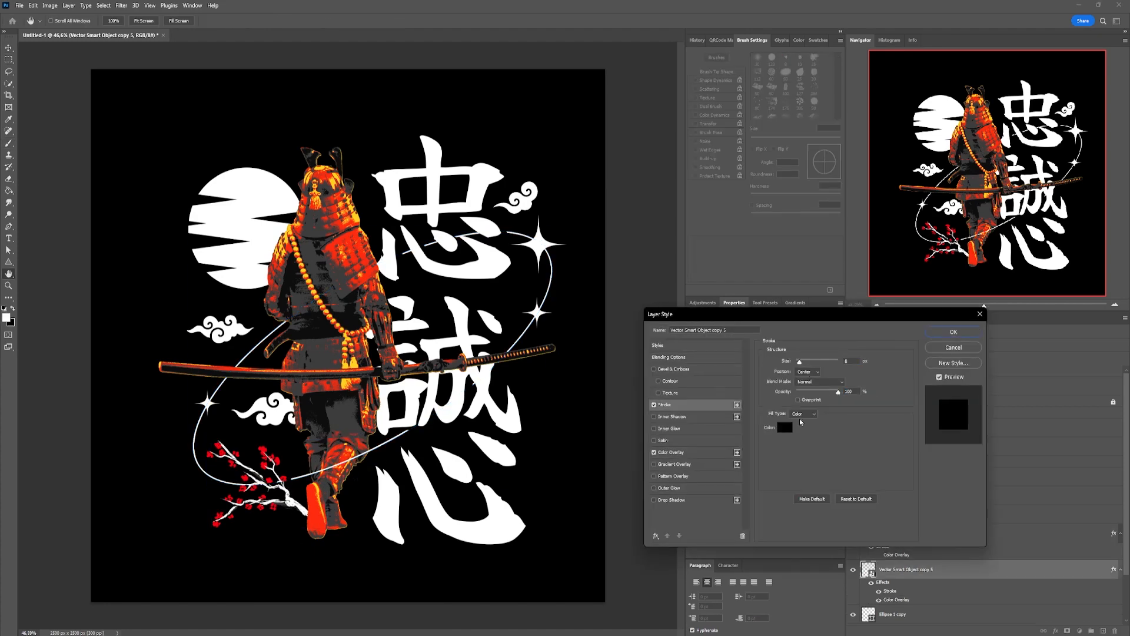
left_click(954, 331)
left_click(610, 424)
Select all artwork layers and shift them slightly up and to the left, leaving room beneath the figure
scroll(610, 424, "down", 1)
left_click(863, 412)
left_click(942, 595)
left_click(941, 371, "shift")
left_click(542, 232)
left_click_drag(485, 282, 467, 271)
Add the text SAMURAI SPIRIT below the artwork in the Blacker Pro Display Condensed font
key("t")
left_click(279, 544)
type("SAMURAI SPIRIT")
key("ctrl+a")
left_click(729, 357)
type("blacker")
key("Return")
Center the SAMURAI SPIRIT text beneath the figure and set its size to 25 pt and its tracking to 100
left_click(8, 47)
left_click_drag(319, 537, 392, 536)
left_click(771, 392)
left_click(770, 472)
left_click(694, 382)
type("25")
key("Return")
left_click(742, 392)
type("100")
key("Return")
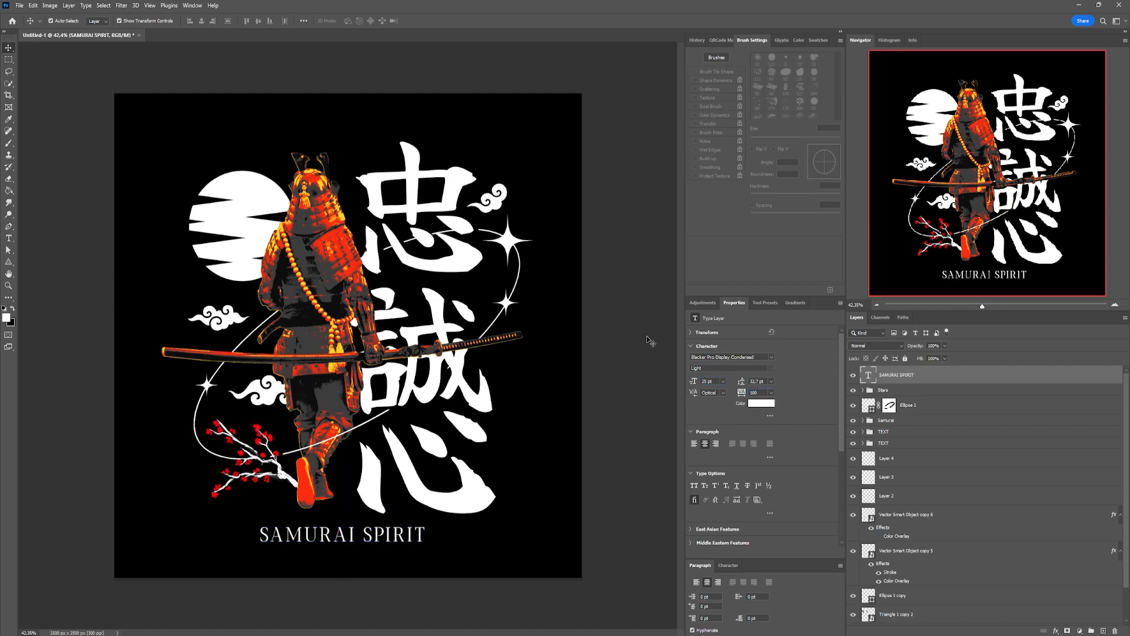
Add a black Normal-mode drop shadow to the Samurai group at 100% opacity and a 143° angle, with spread and size 0
left_click_drag(648, 341, 235, 412)
left_click(863, 477)
left_click(863, 390)
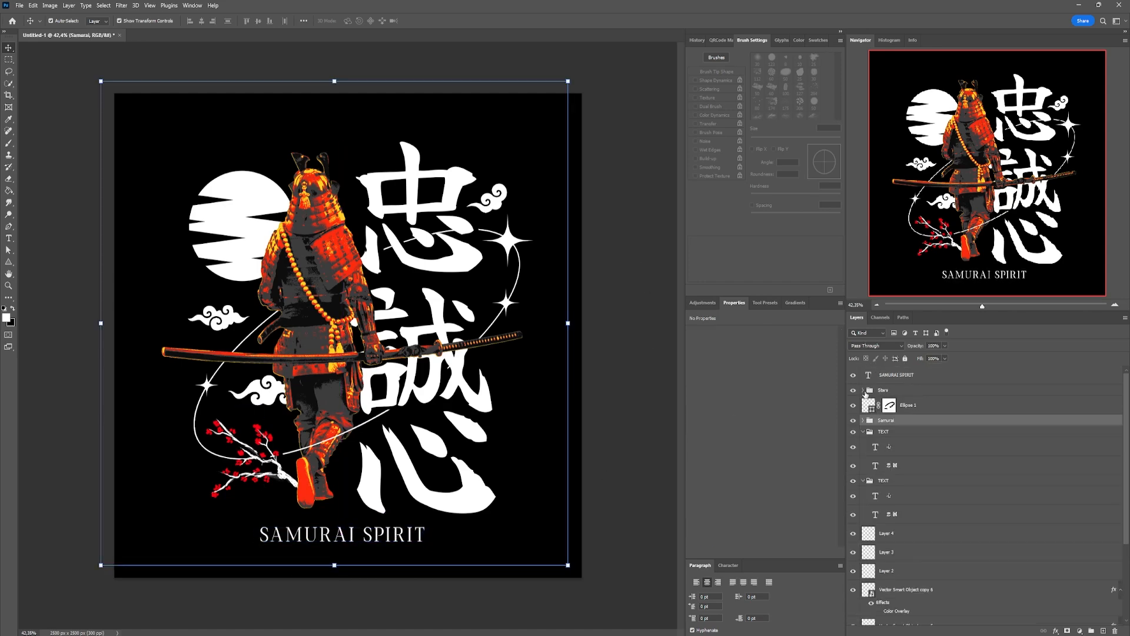
double_click(918, 421)
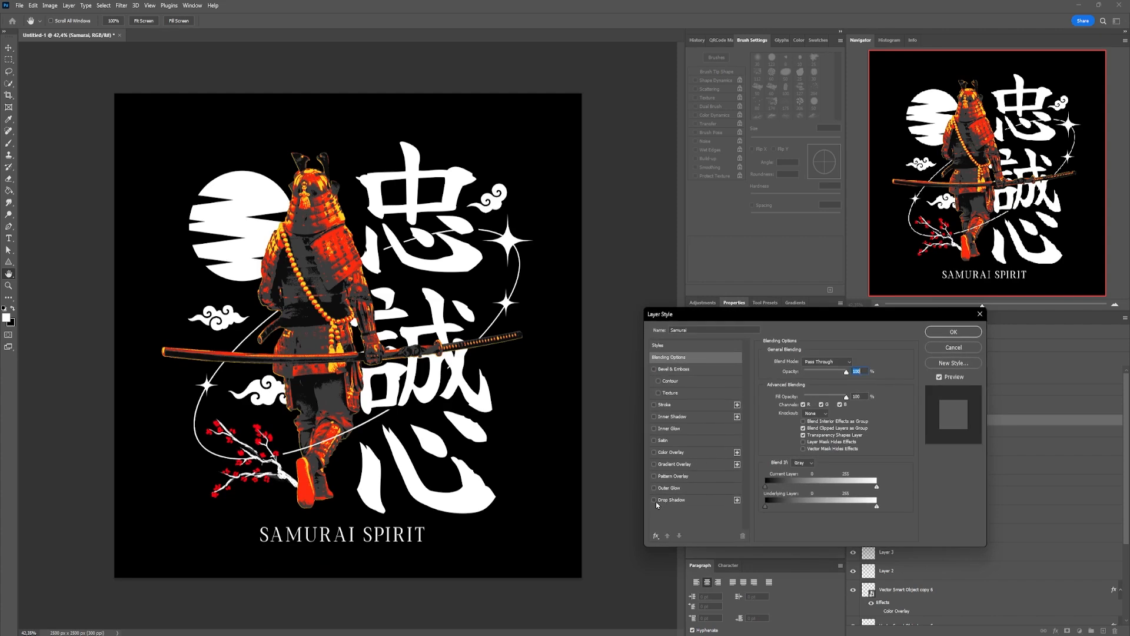
left_click(671, 499)
left_click_drag(822, 381, 769, 427)
left_click_drag(827, 405, 797, 387)
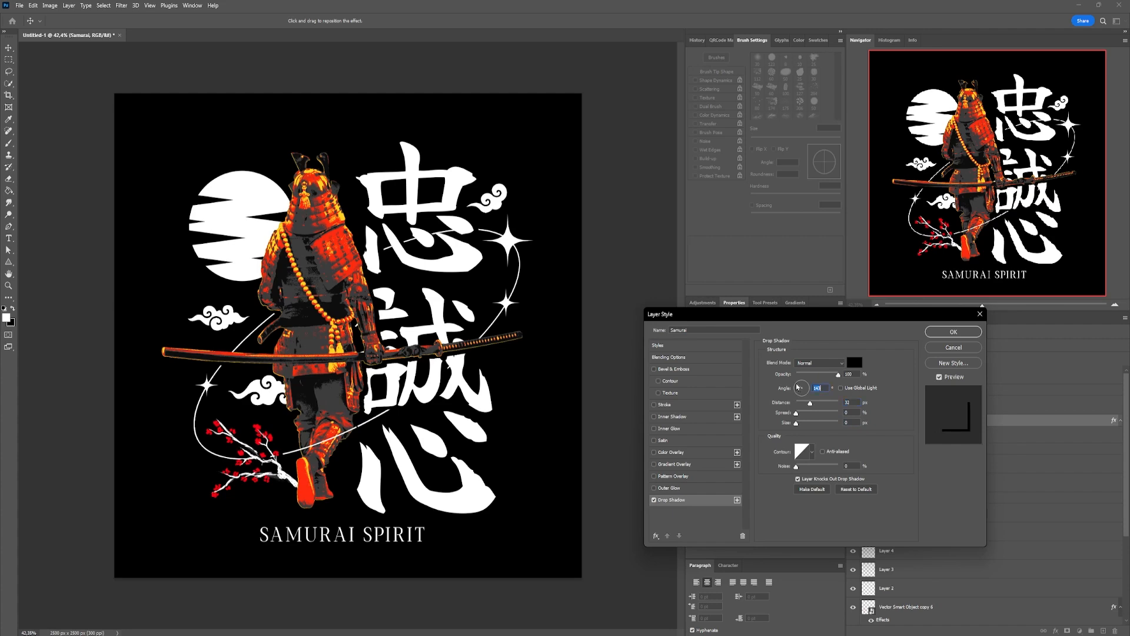
left_click_drag(814, 405, 815, 405)
left_click(952, 333)
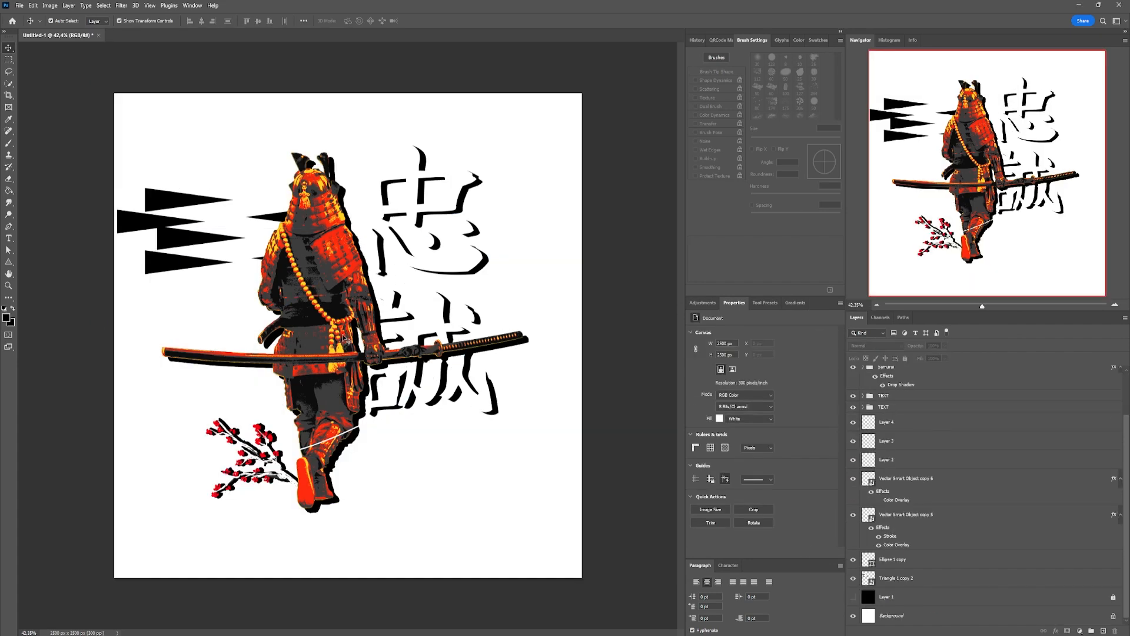
Hide the black background layer, group the artwork layers, and select their black areas with Color Range at a fuzziness of 156
left_click(344, 339)
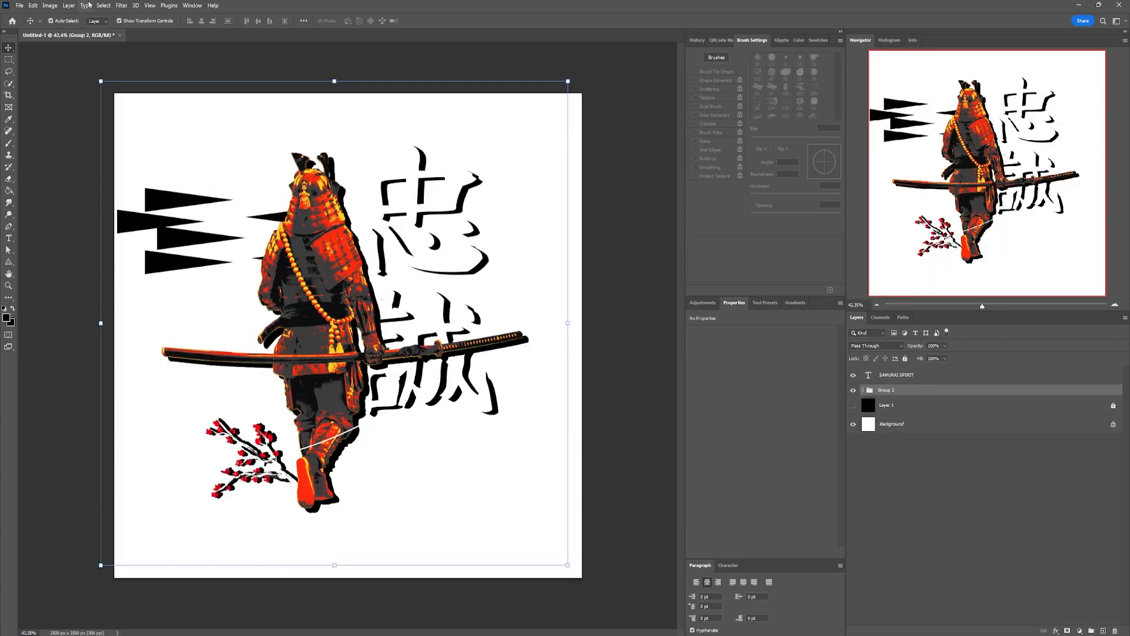
left_click(103, 6)
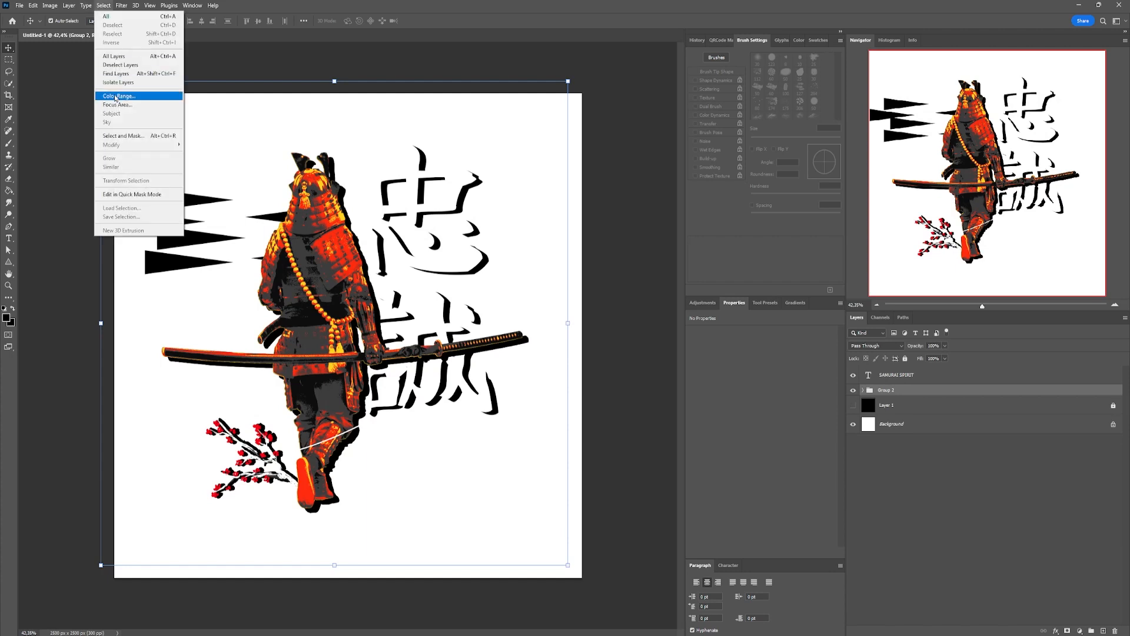
left_click(116, 97)
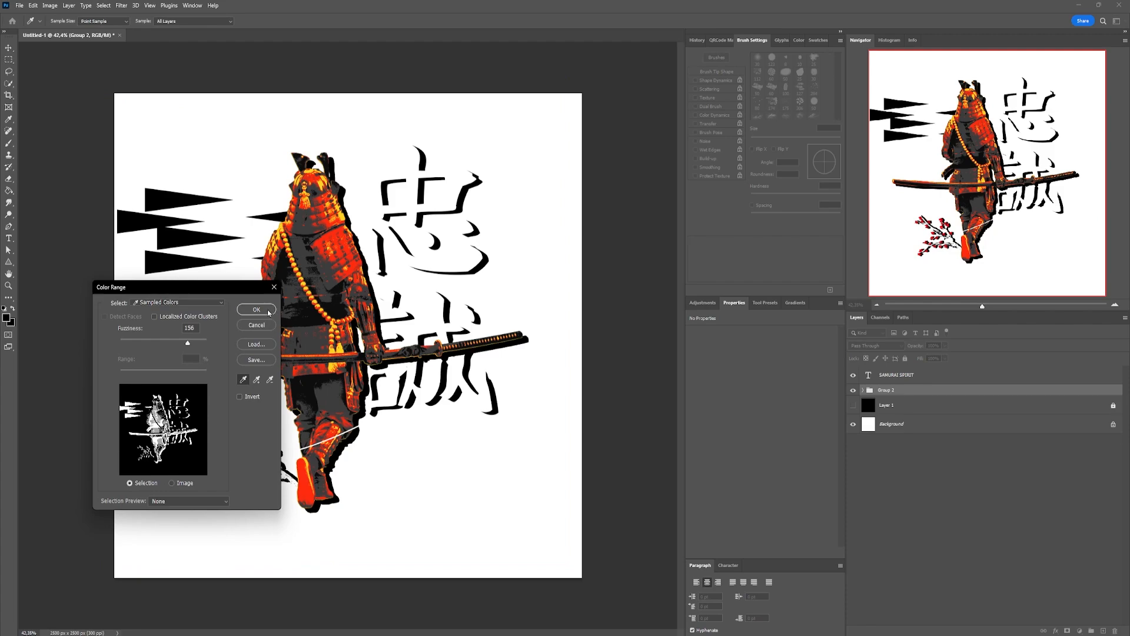
left_click(273, 314)
left_click(863, 389)
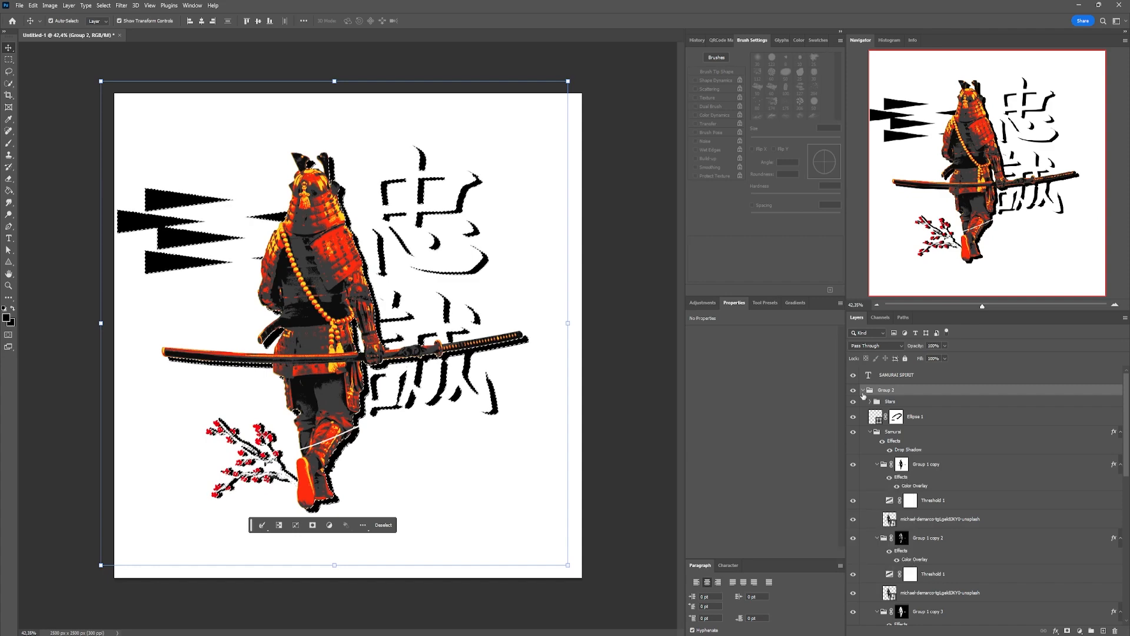
left_click(863, 390)
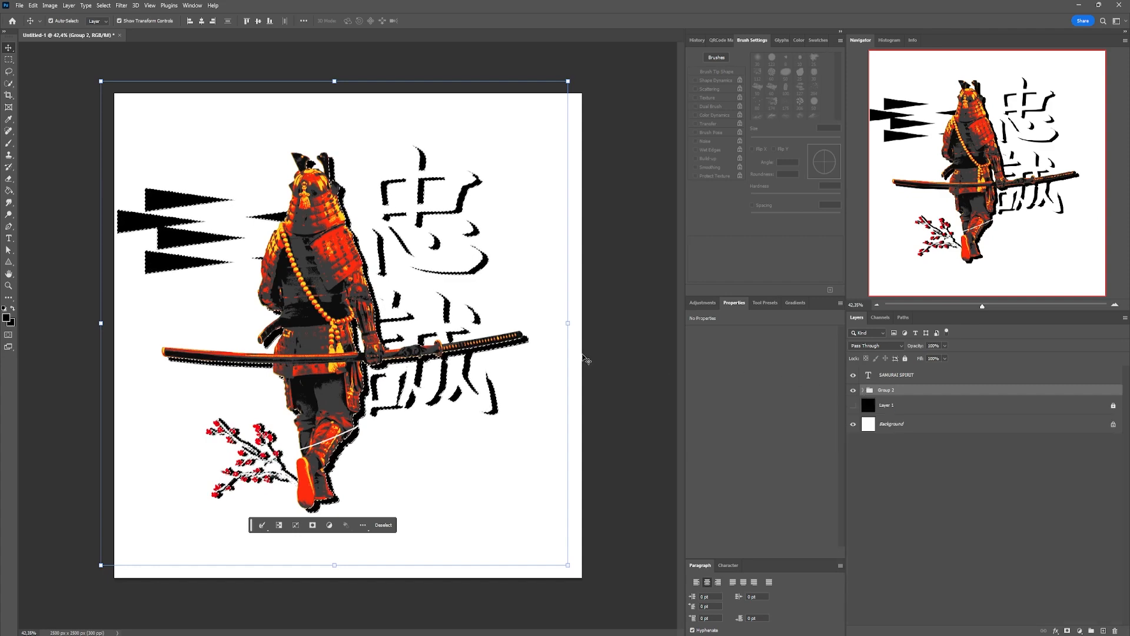
Invert the selection and apply it as a layer mask on Group 2 to knock out the black areas
key("m")
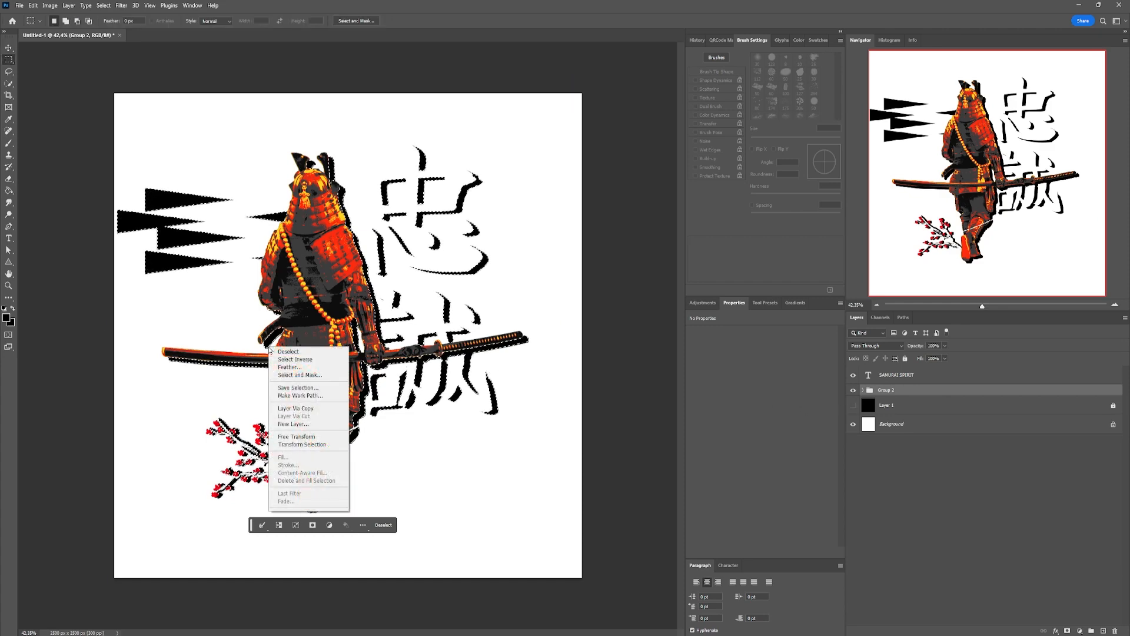
left_click(289, 359)
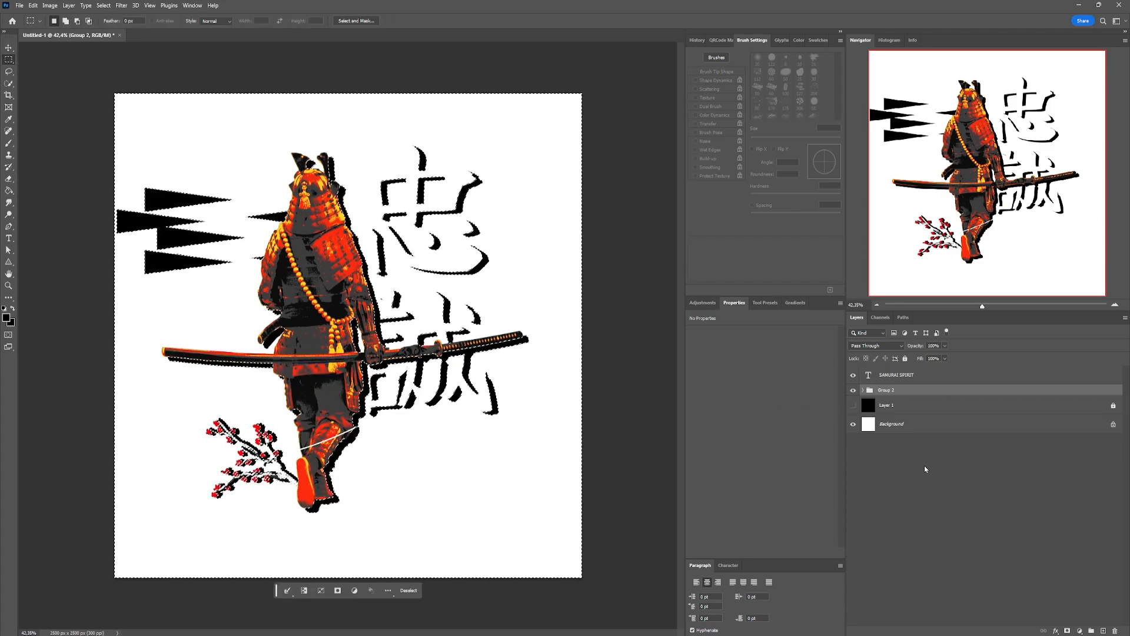
left_click(1039, 571)
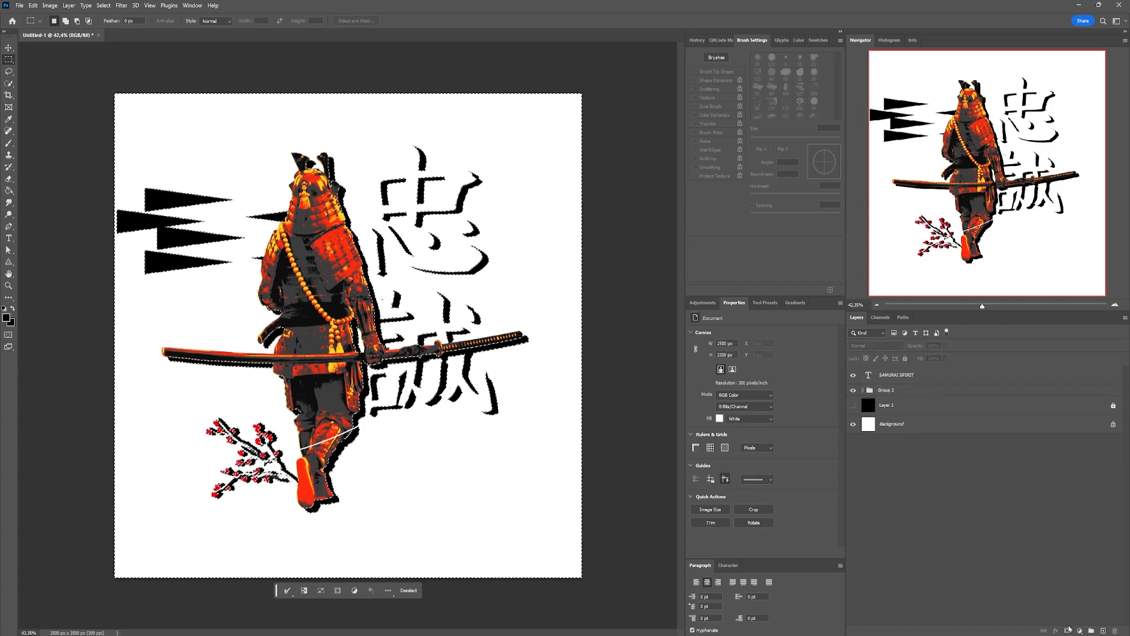
left_click(916, 394)
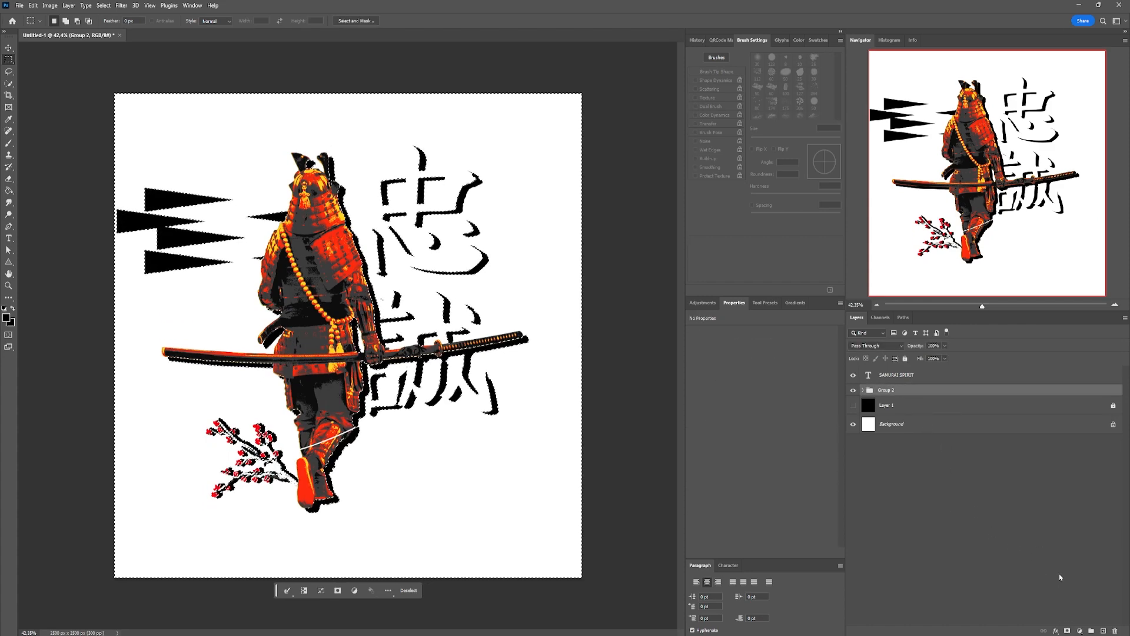
left_click(1068, 631)
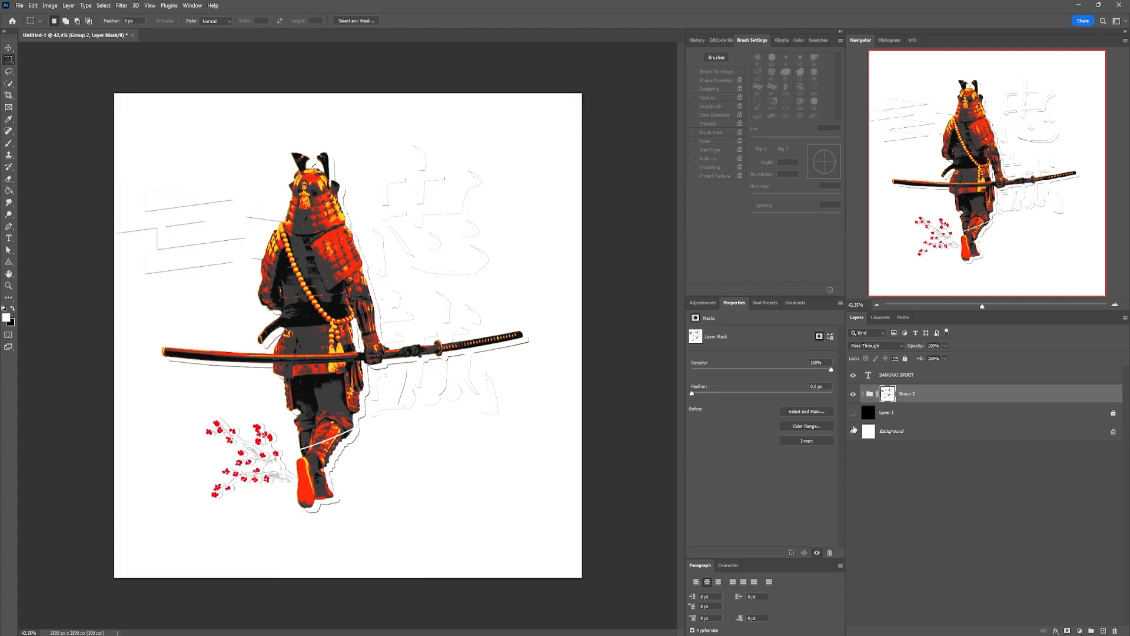
left_click(853, 415)
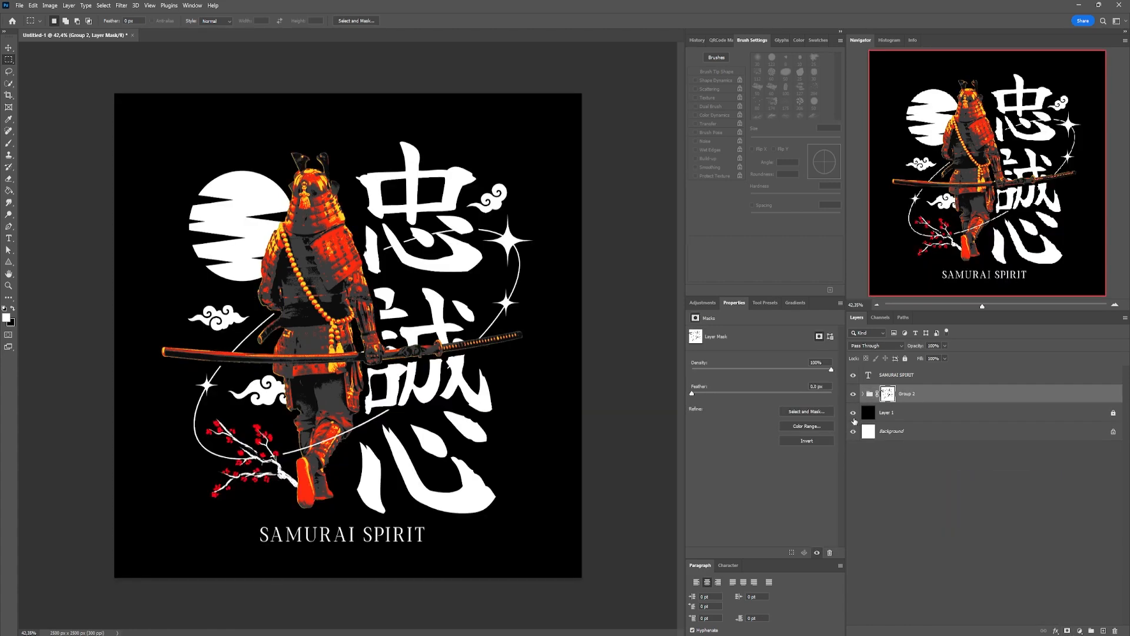
left_click(853, 416)
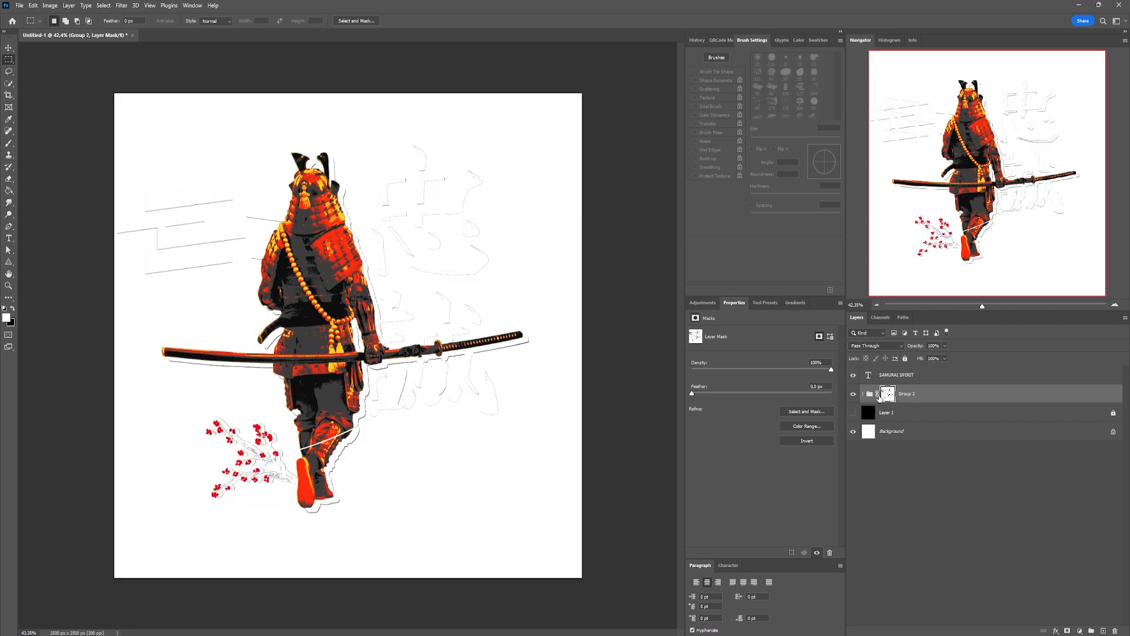
left_click(853, 396)
left_click(853, 395)
Inside Group 2, hide the Samurai group's drop shadow and the lower TEXT group to clear the leftover outlines
left_click(864, 394)
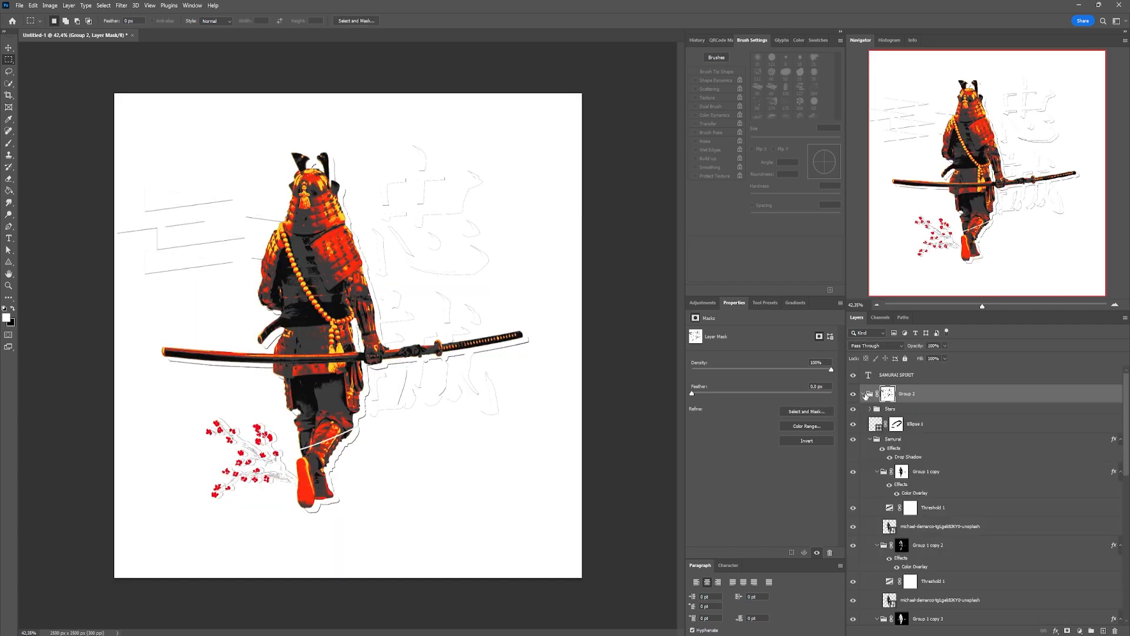
left_click(889, 458)
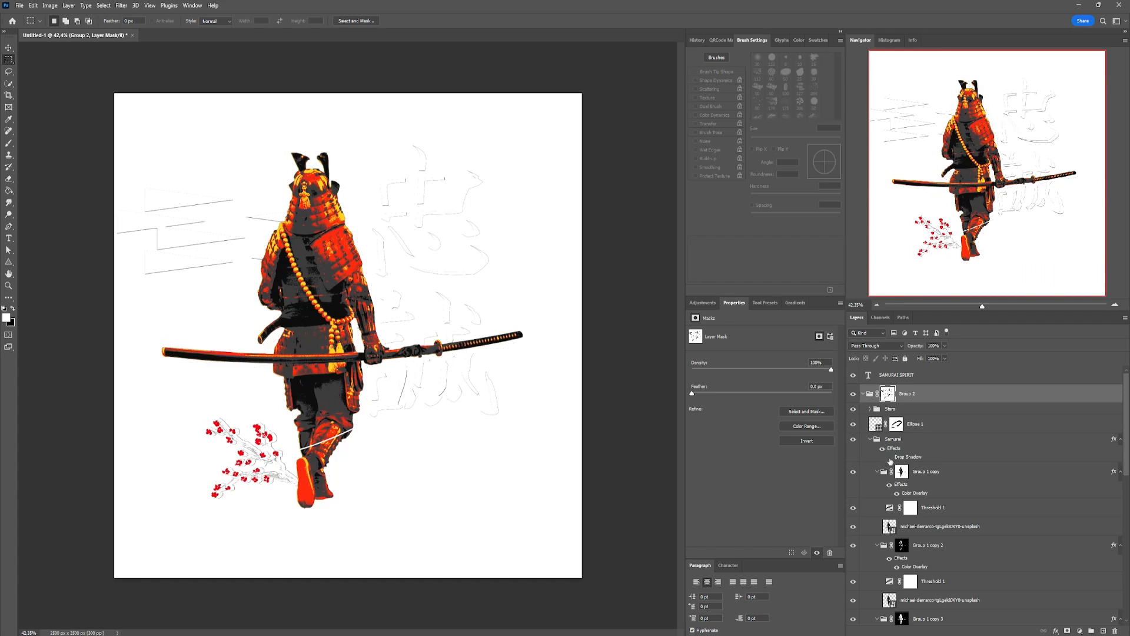
left_click(889, 457)
left_click(870, 439)
left_click(853, 478)
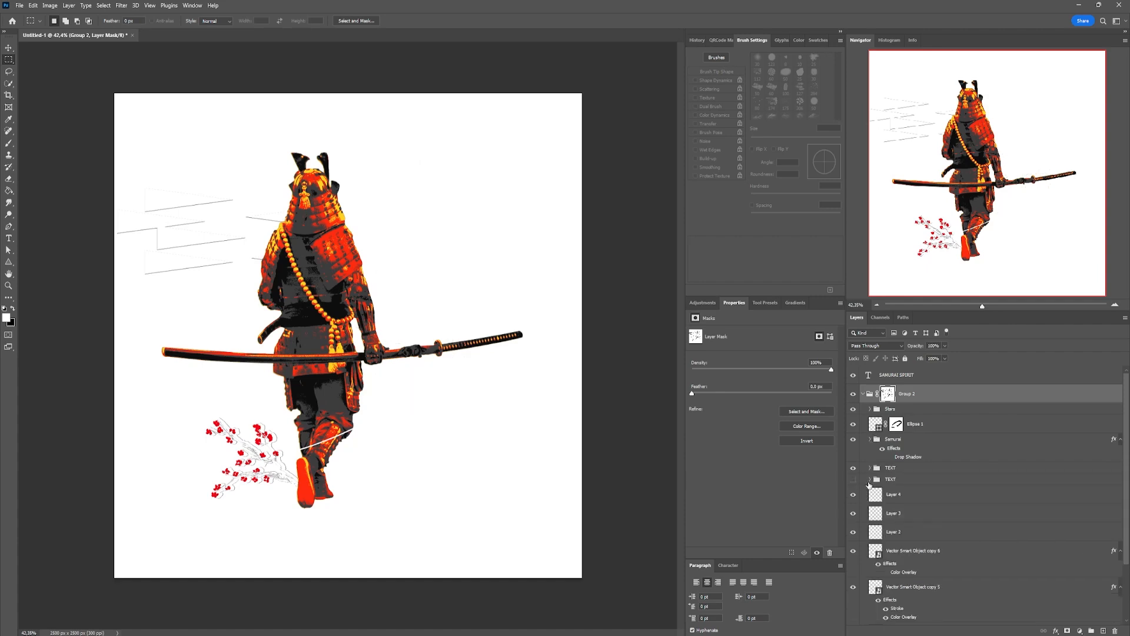
Open the moon's Triangle 1 copy 2 smart object, hide all its triangle layers, and return to the main document
scroll(855, 577, "down", 3)
double_click(873, 578)
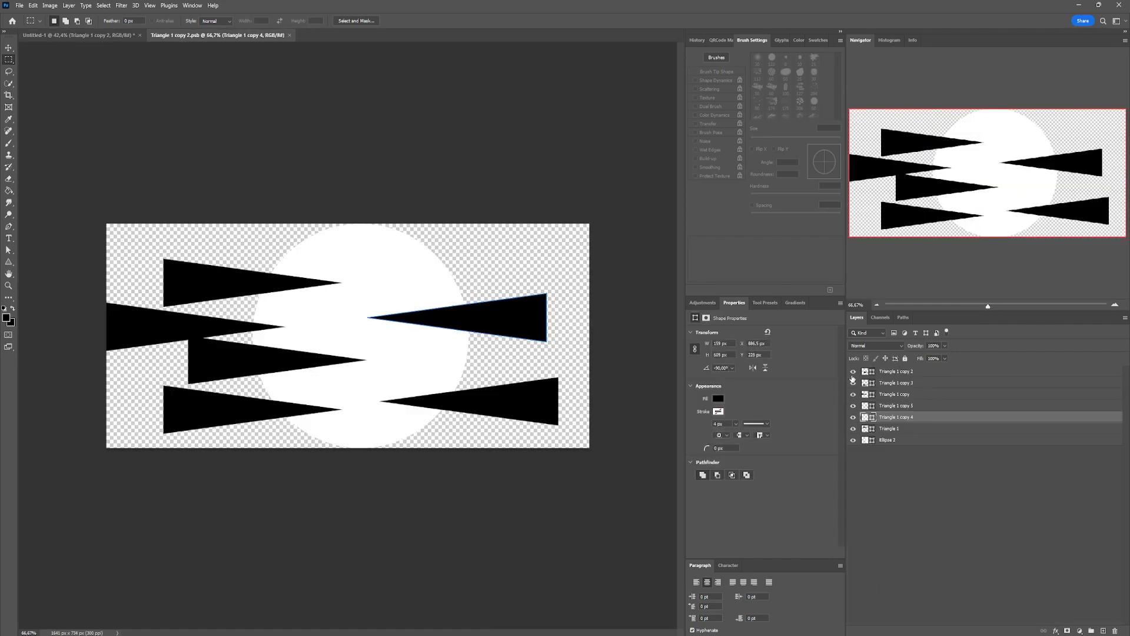
left_click_drag(851, 423, 852, 429)
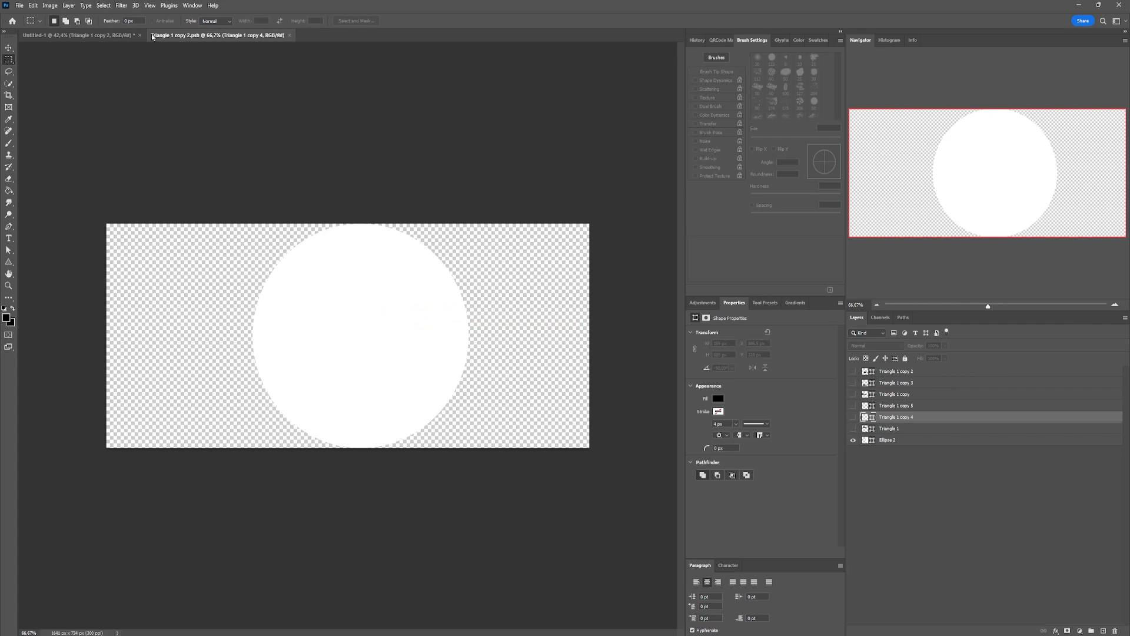
left_click(79, 35)
Hide the black branch copy inside Group 2 and show the black background layer again
key("v")
left_click(277, 459)
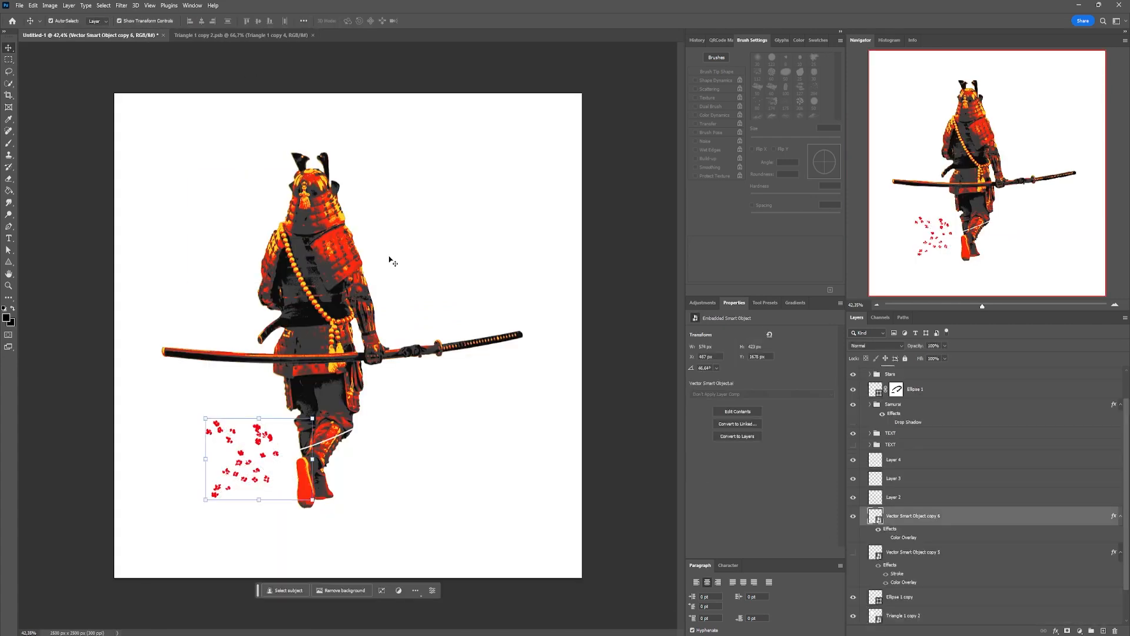
left_click(391, 260)
scroll(902, 405, "up", 2)
left_click(863, 396)
left_click(861, 394)
left_click(853, 412)
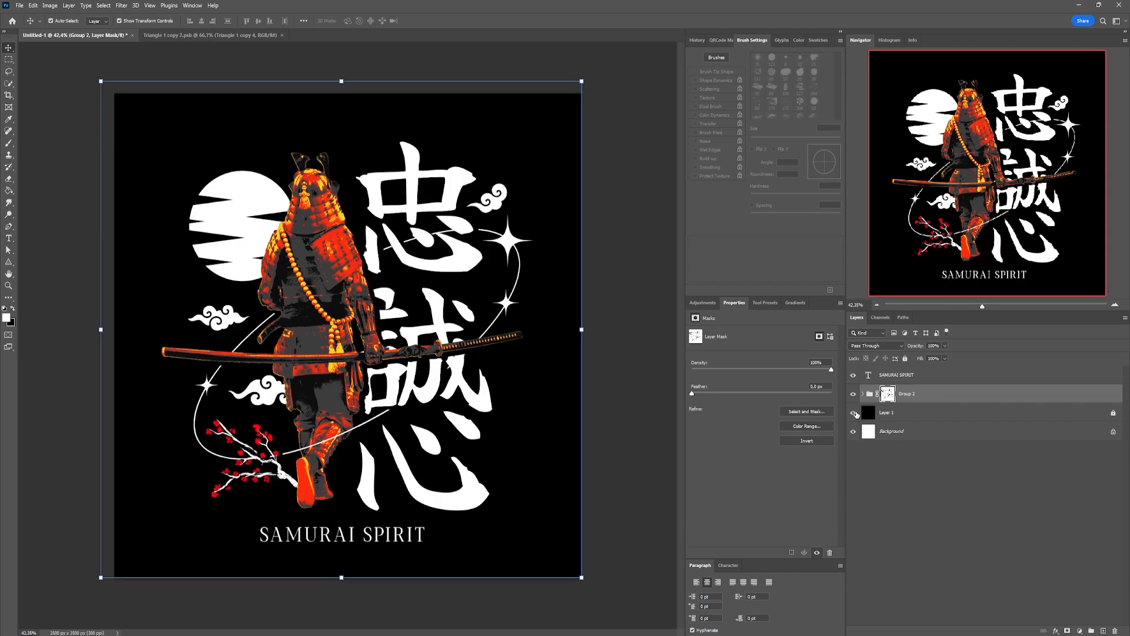
Convert Group 2 to a smart object and center it horizontally on the black background layer
right_click(926, 394)
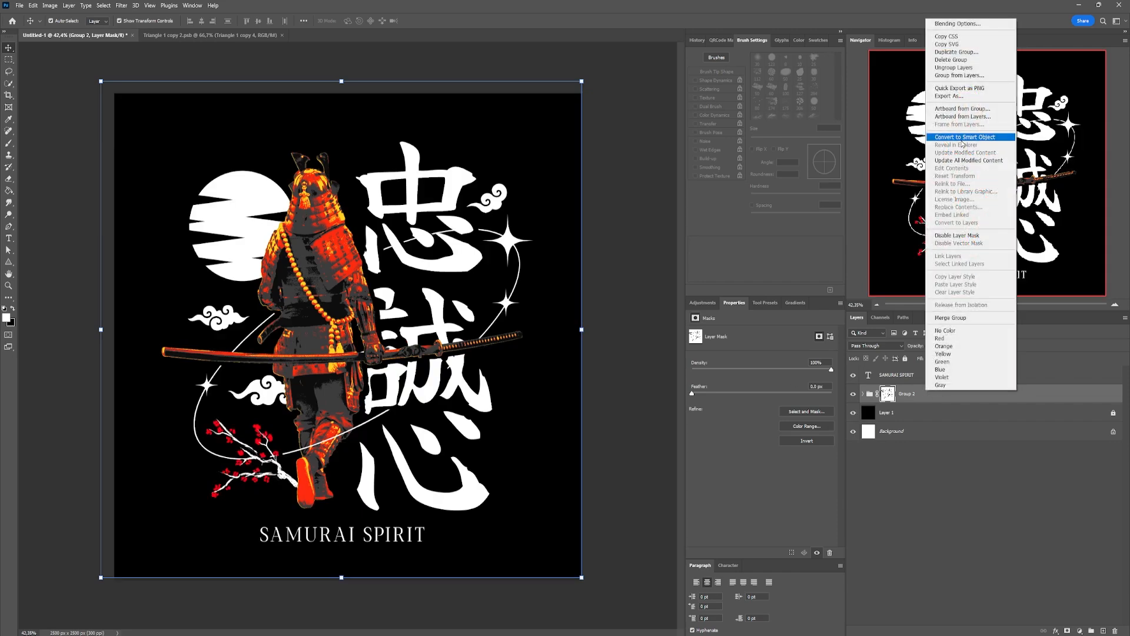
left_click(961, 141)
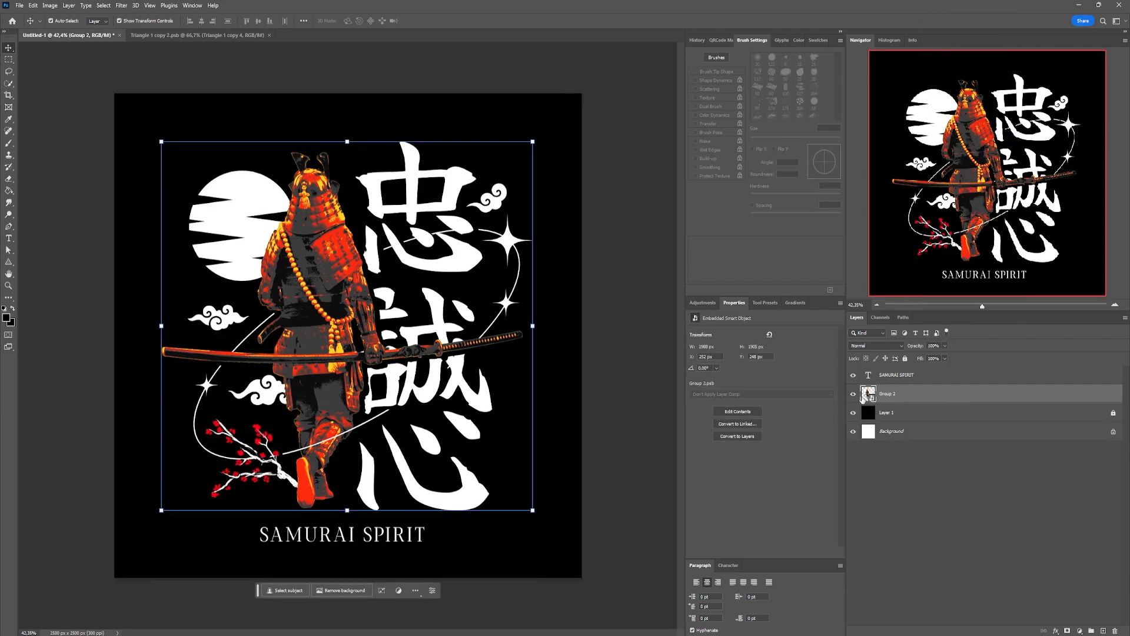
left_click(1111, 415, "shift")
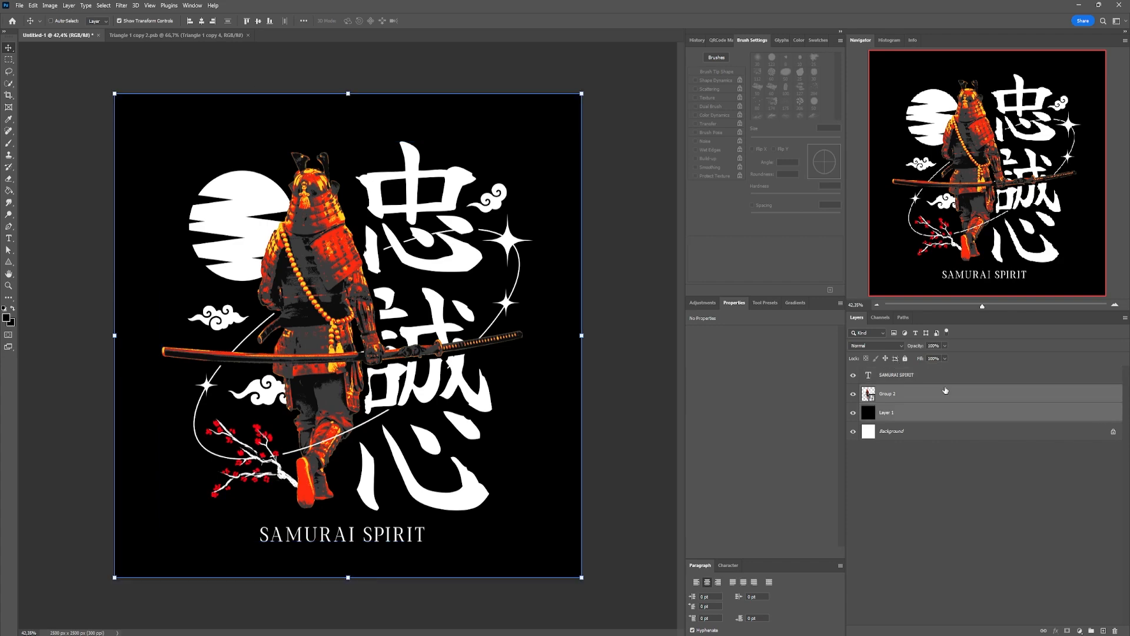
left_click(202, 21)
Combine the SAMURAI SPIRIT text and the Group 2 artwork into a single smart object
left_click(901, 375)
left_click(901, 393, "shift")
right_click(924, 393)
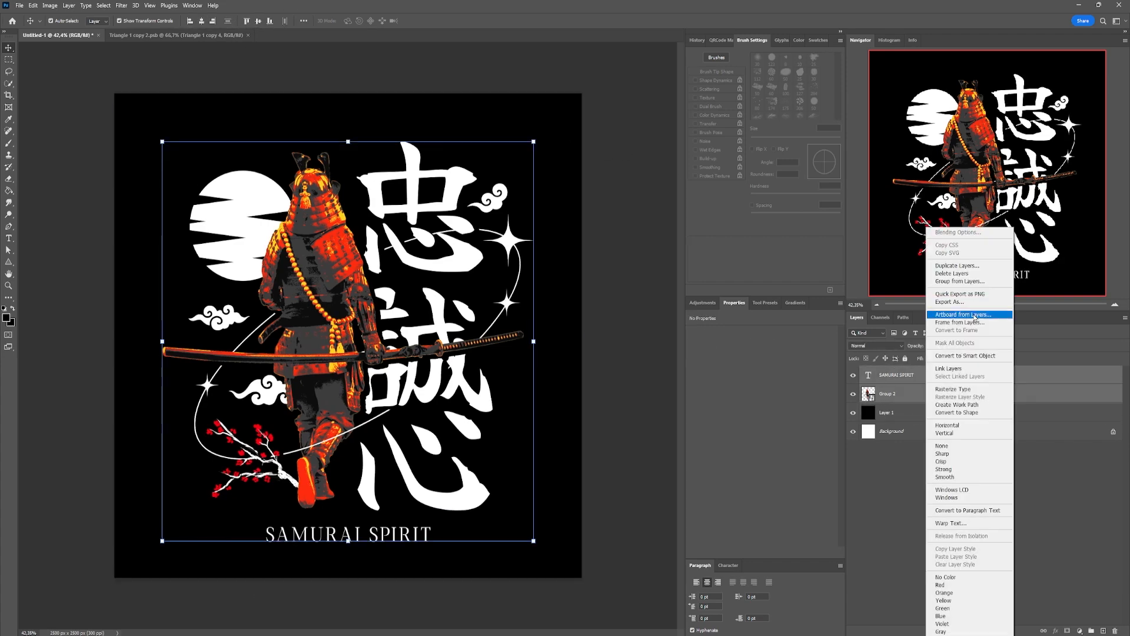
left_click(965, 314)
Place the combined artwork in Your Design Here.psb, centered horizontally in the upper area, and save it into the SHIRT TEA.psd mockup
double_click(900, 375)
left_click(871, 394)
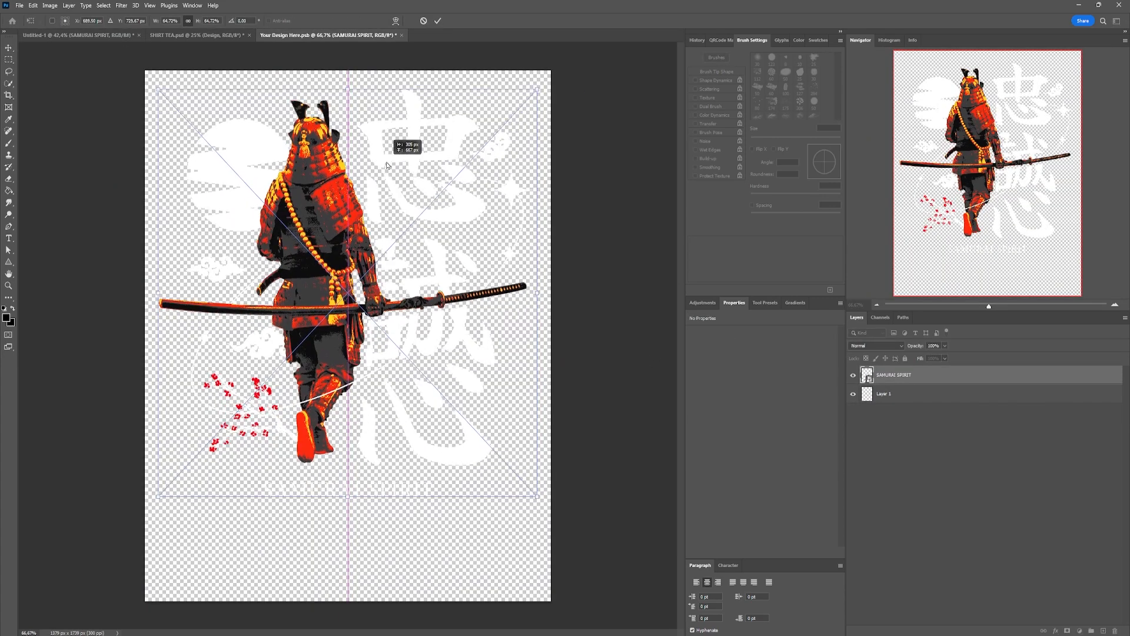
left_click_drag(368, 141, 377, 154)
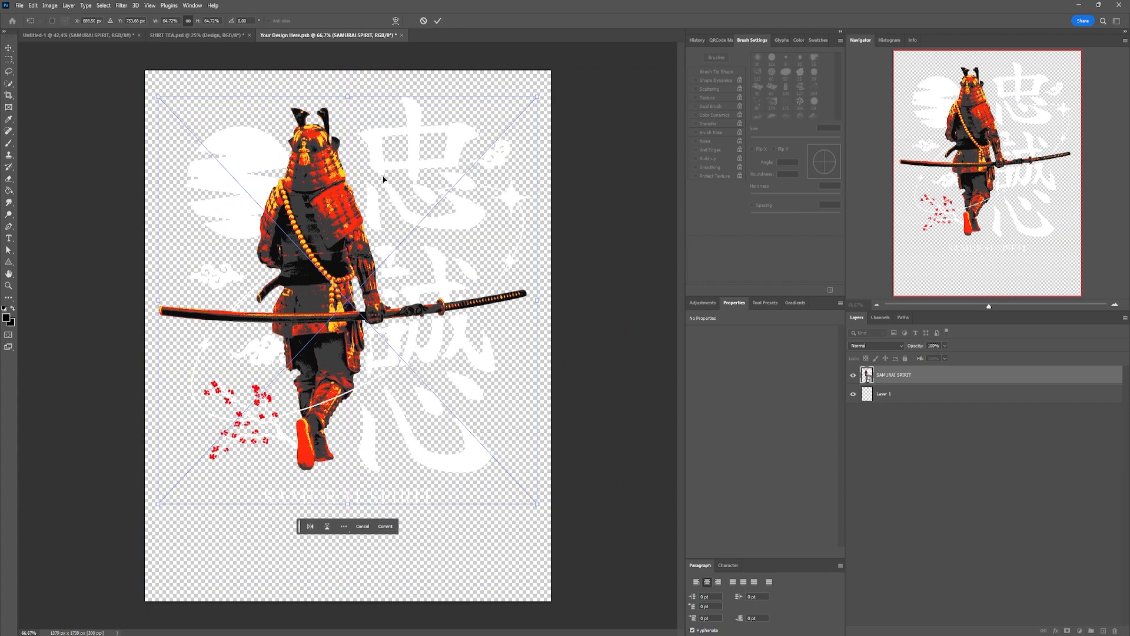
key("Return")
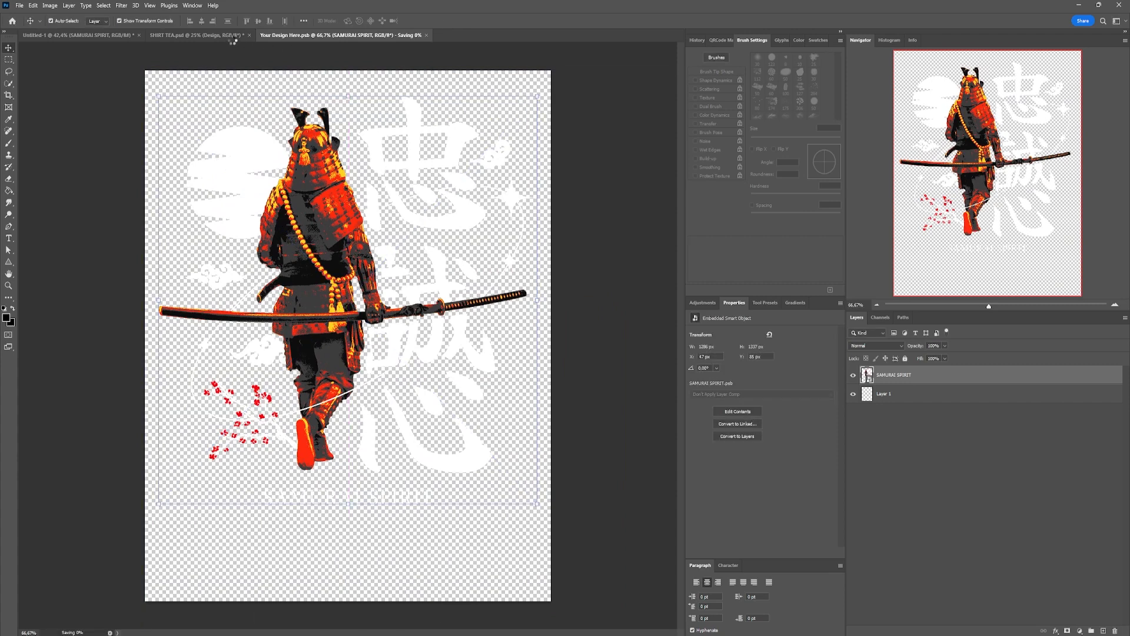
left_click(217, 37)
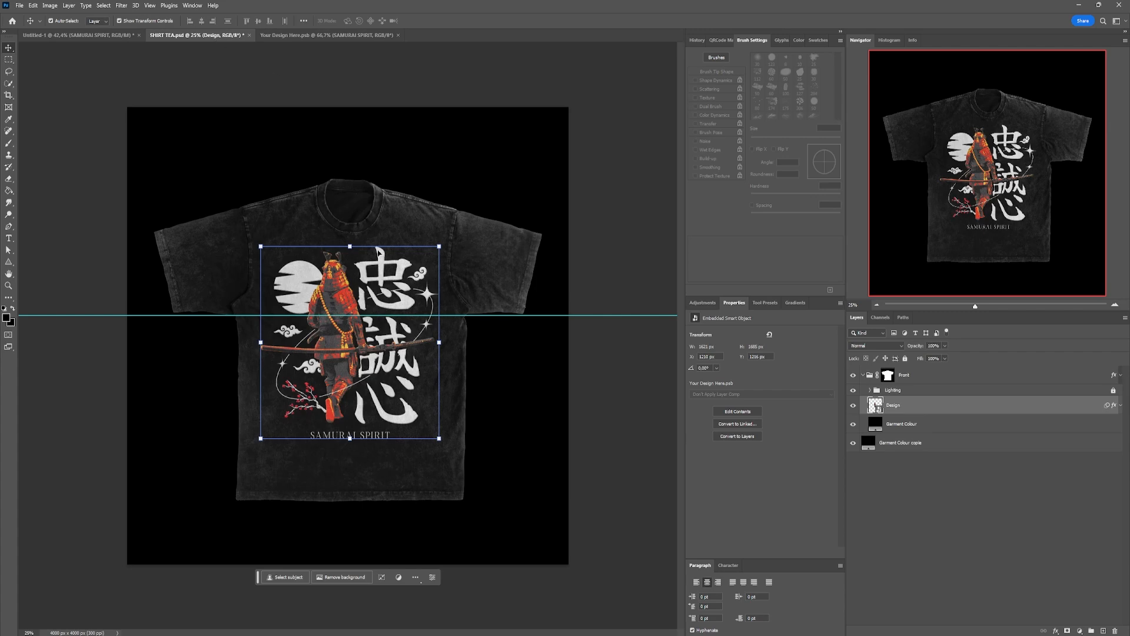
Move the design slightly down on the T-shirt mockup, keeping it horizontally centered
left_click(461, 170)
left_click(351, 344)
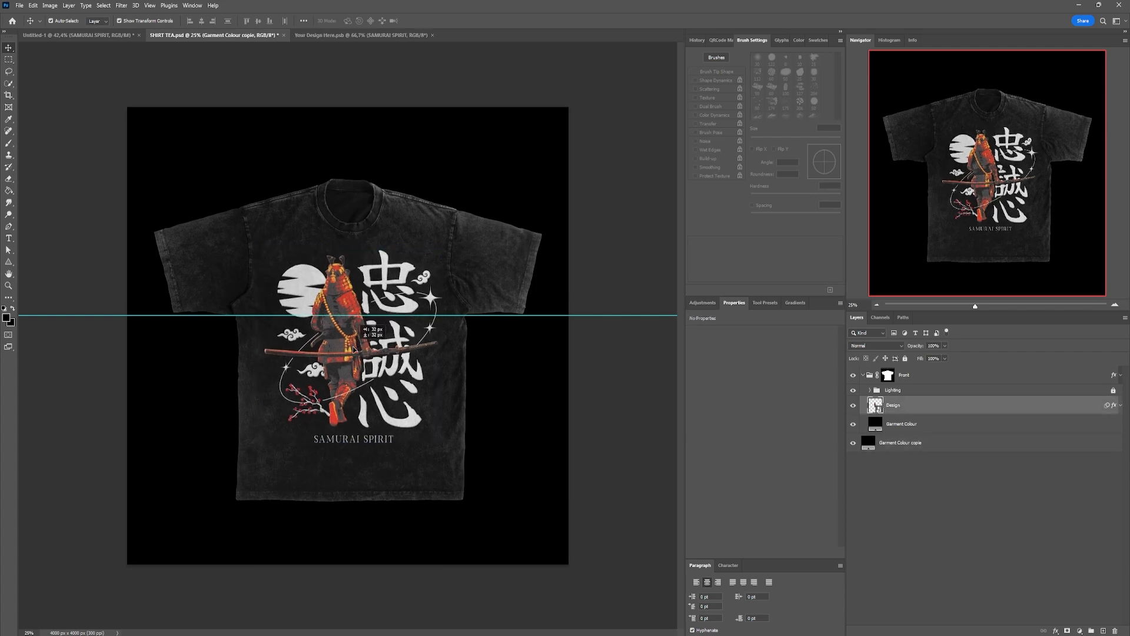
left_click_drag(349, 344, 347, 353)
key("ctrl+z")
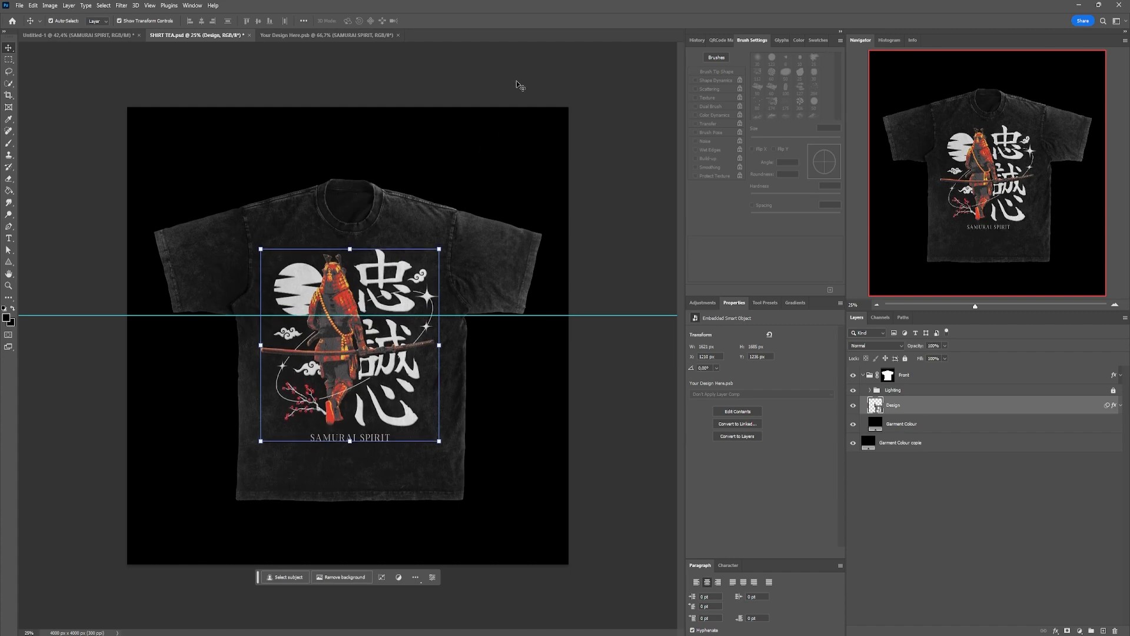
left_click(511, 146)
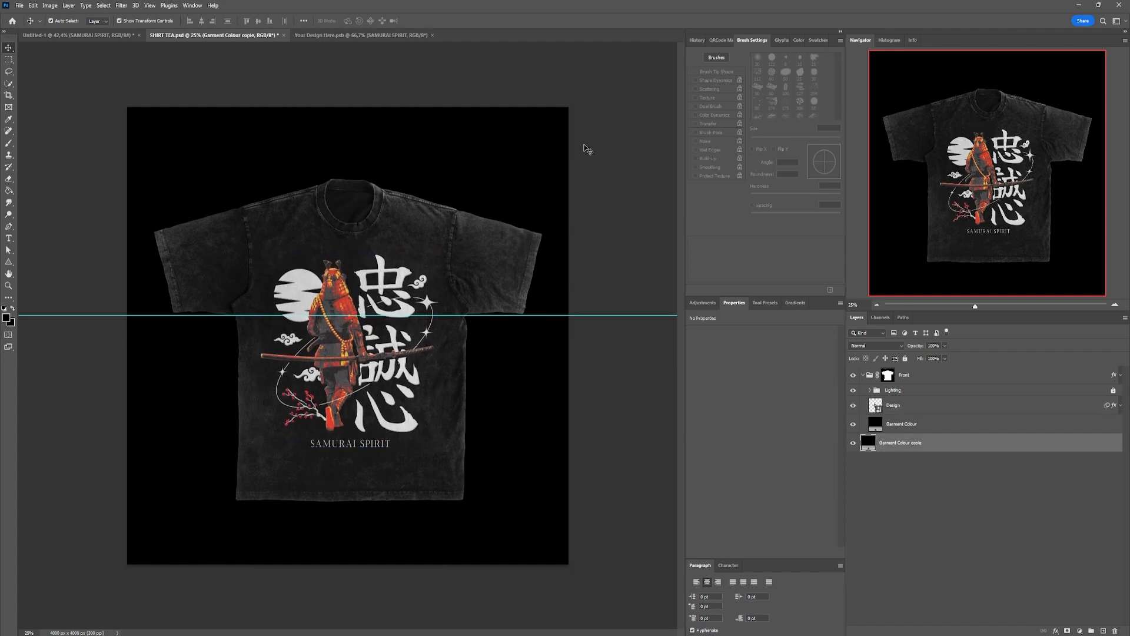